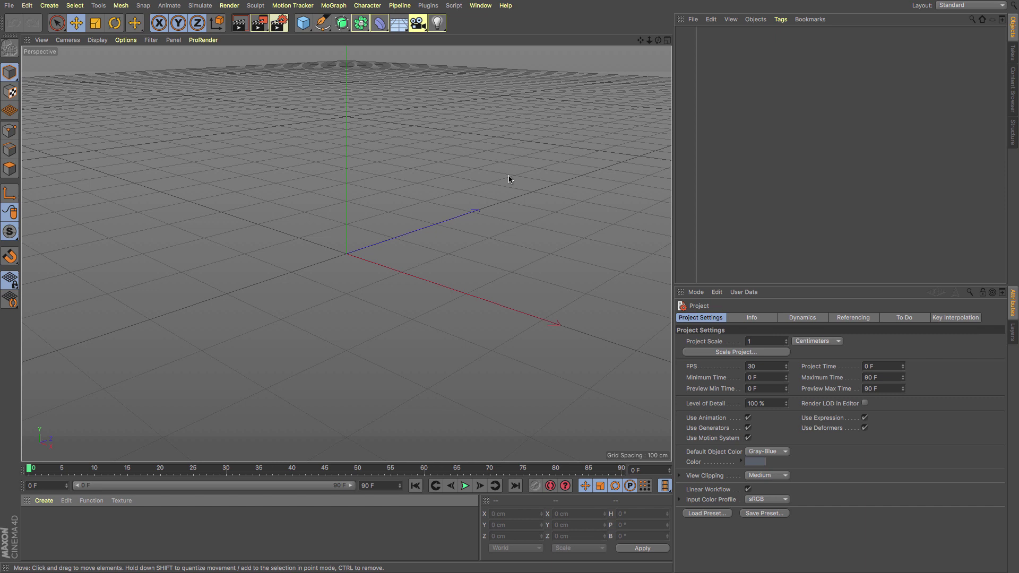
# Add a sphere to the scene and convert it into an editable polygon object
pyautogui.click(303, 23)
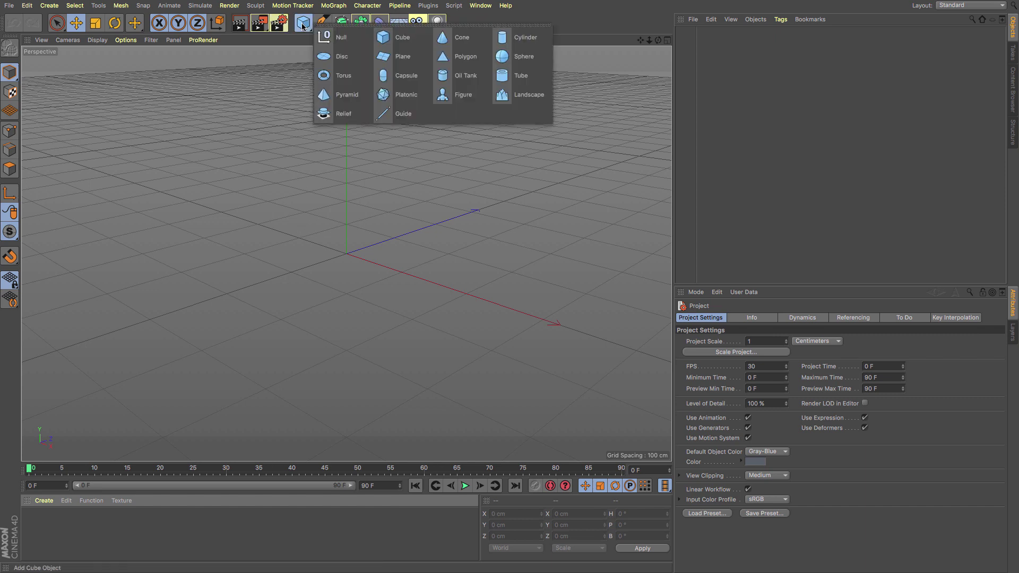
pyautogui.click(508, 59)
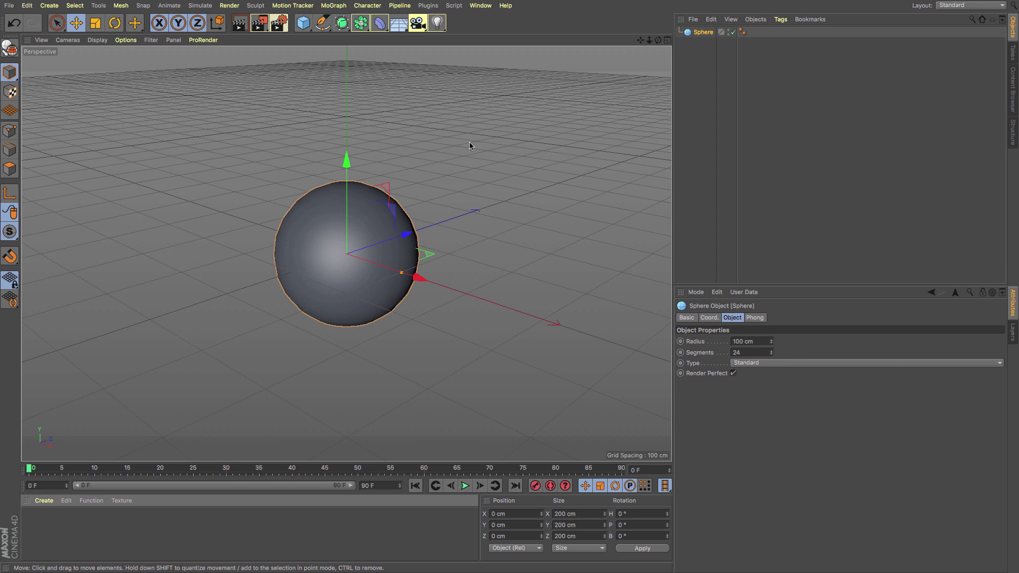
pyautogui.press('c')
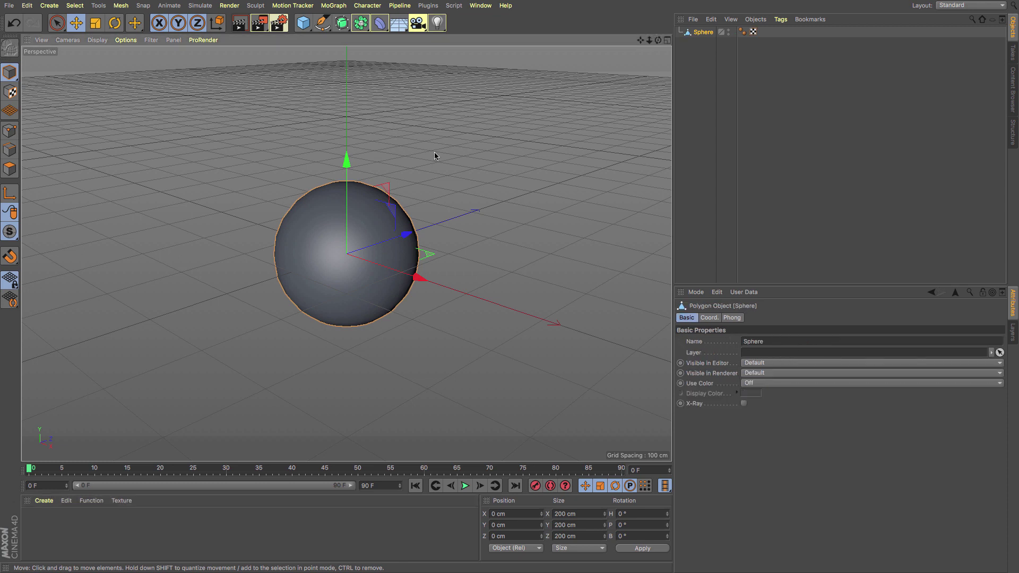
# Select all pole-to-pole edge loops around the sphere with Loop Selection, undoing any surplus pick
pyautogui.click(9, 150)
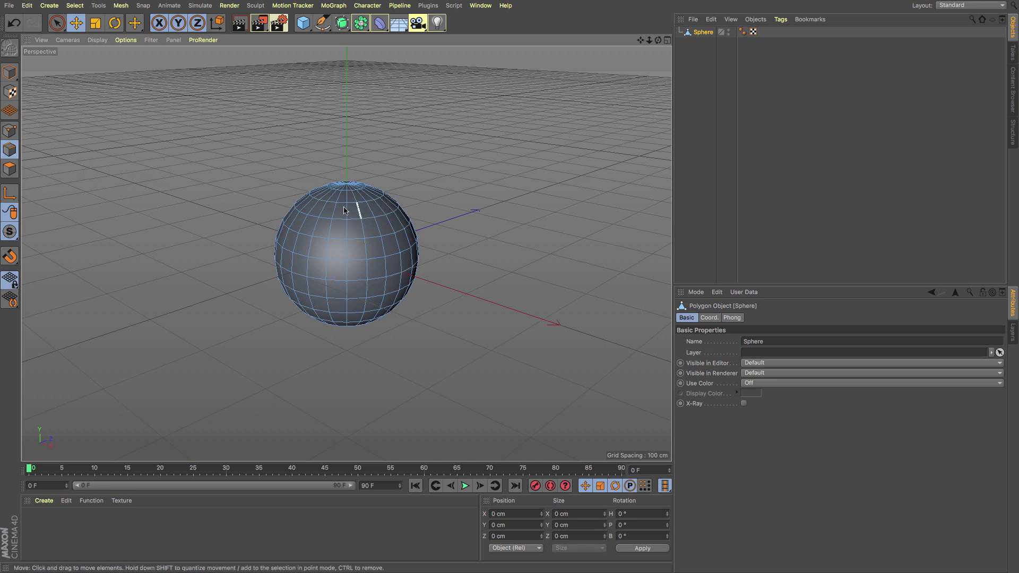
pyautogui.rightClick(368, 353)
pyautogui.click(368, 353)
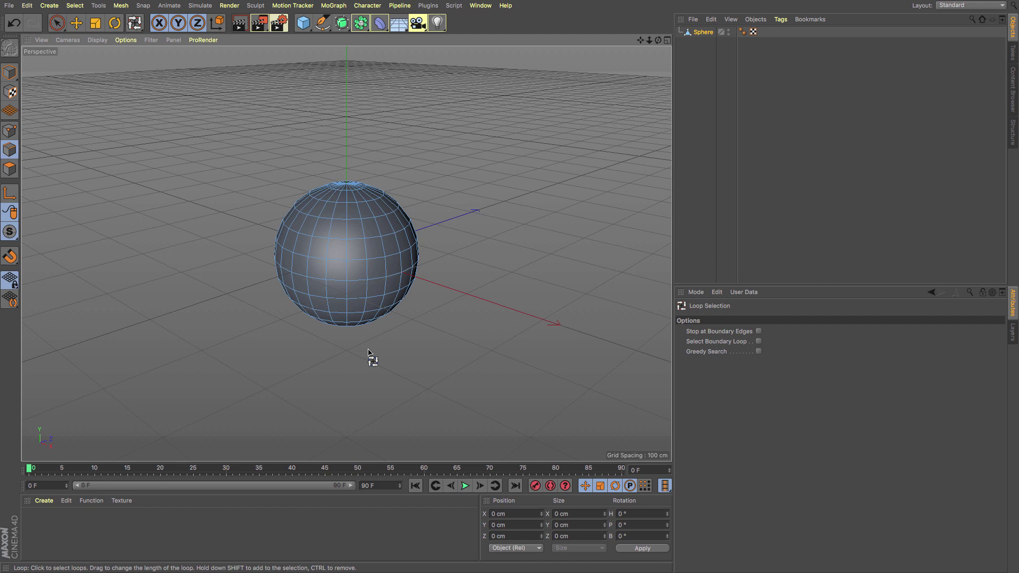
pyautogui.click(371, 278)
pyautogui.keyDown('shift'); pyautogui.click(347, 270); pyautogui.keyUp('shift')
pyautogui.keyDown('shift'); pyautogui.click(326, 272); pyautogui.keyUp('shift')
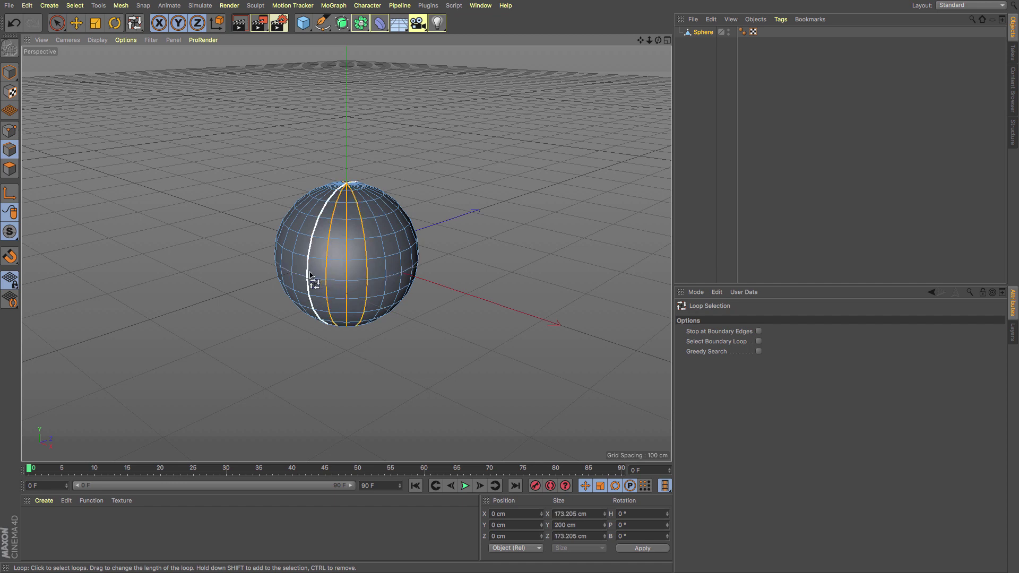
pyautogui.keyDown('shift'); pyautogui.click(310, 271); pyautogui.keyUp('shift')
pyautogui.keyDown('shift'); pyautogui.click(292, 271); pyautogui.keyUp('shift')
pyautogui.keyDown('shift'); pyautogui.click(281, 265); pyautogui.keyUp('shift')
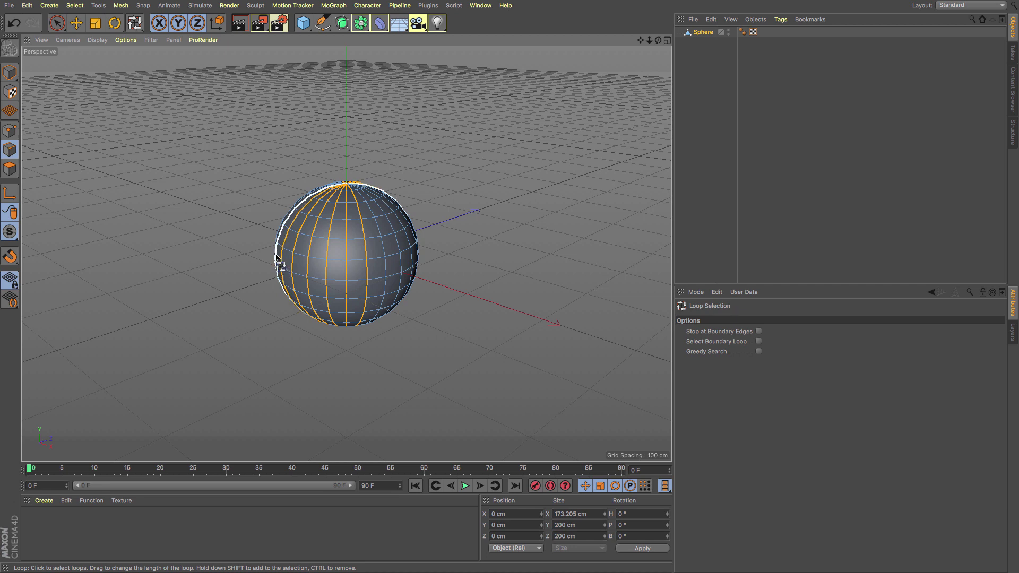
pyautogui.keyDown('shift'); pyautogui.click(276, 263); pyautogui.keyUp('shift')
pyautogui.keyDown('shift'); pyautogui.click(396, 272); pyautogui.keyUp('shift')
pyautogui.keyDown('shift'); pyautogui.click(408, 273); pyautogui.keyUp('shift')
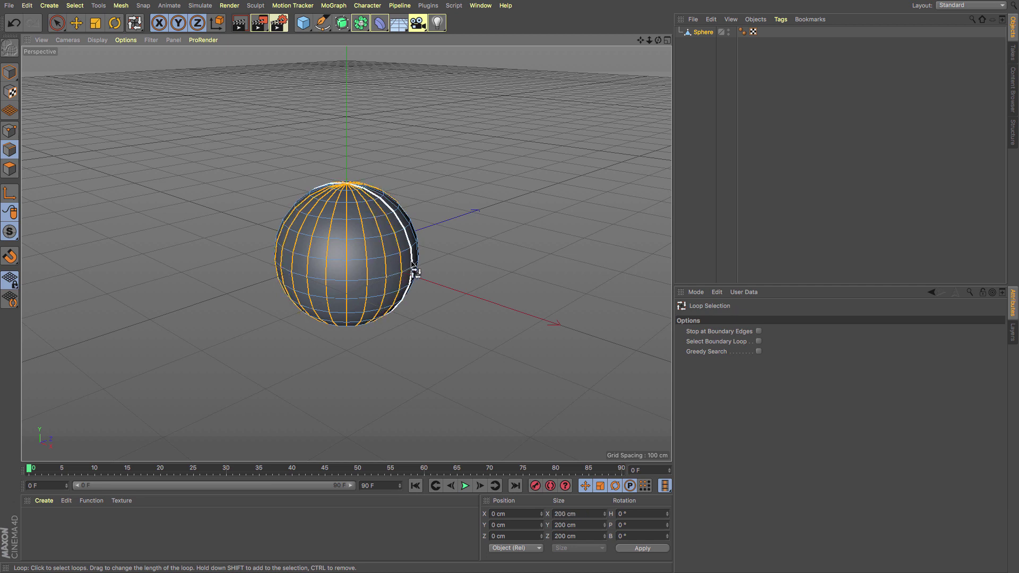
pyautogui.keyDown('shift'); pyautogui.click(419, 261); pyautogui.keyUp('shift')
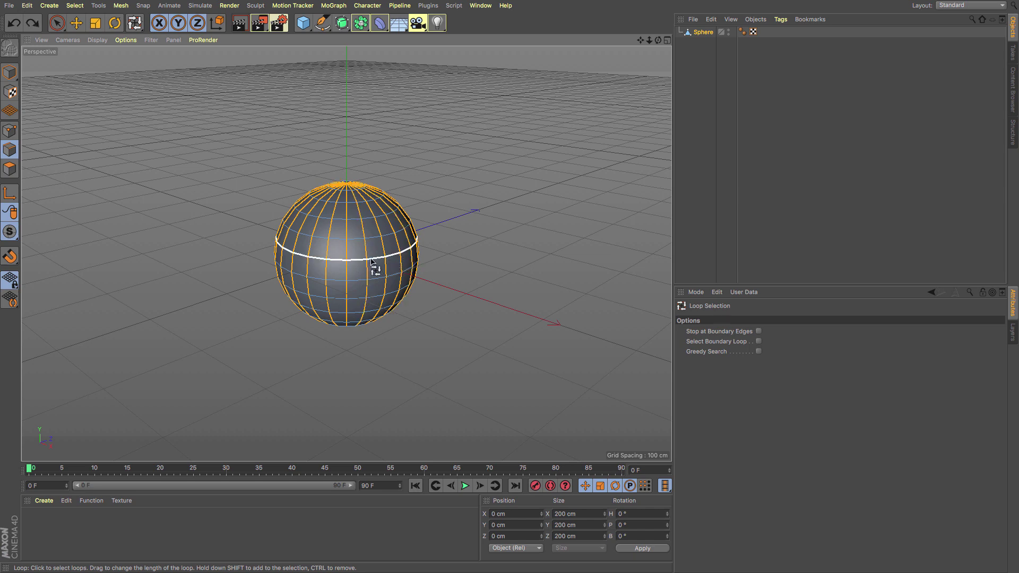
pyautogui.press('super+z')
# Bevel the selected vertical edge loops with an offset of about 1.74 cm to form narrow strips
pyautogui.keyDown('alt'); pyautogui.moveTo(378, 262); pyautogui.dragTo(398, 276); pyautogui.keyUp('alt')
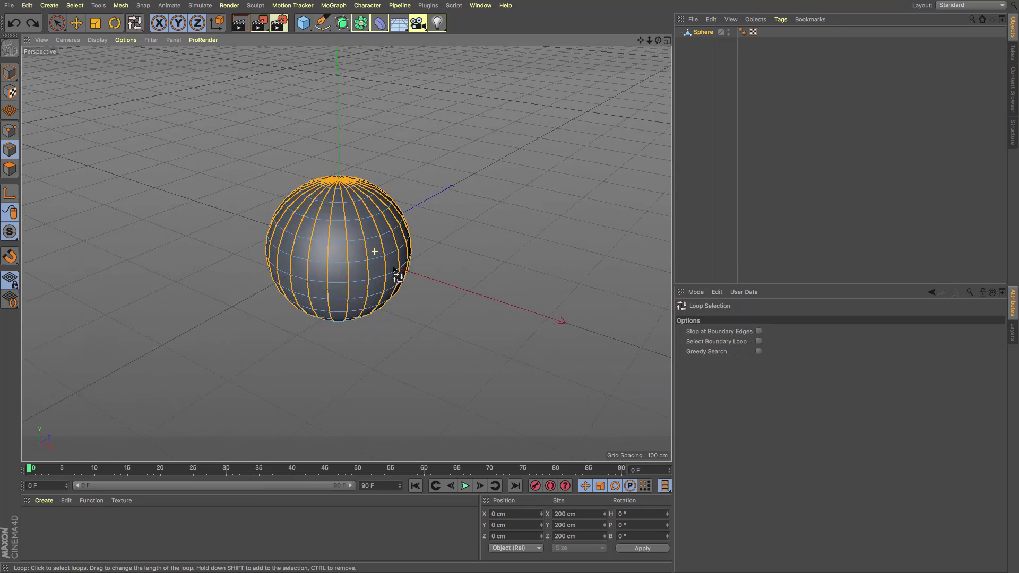
pyautogui.scroll(5, 393, 268)
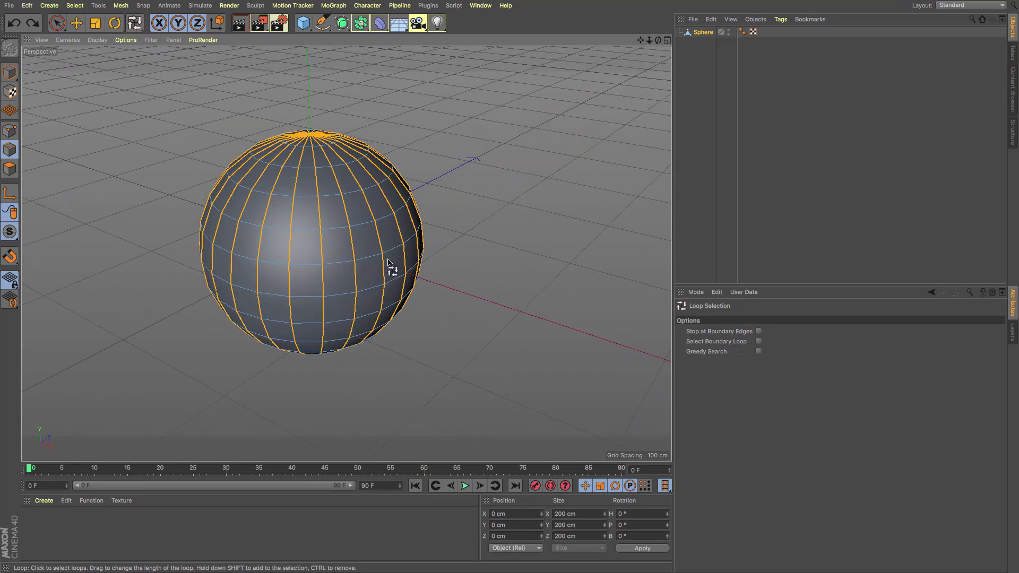
pyautogui.moveTo(643, 41); pyautogui.dragTo(687, 38)
pyautogui.press('m')
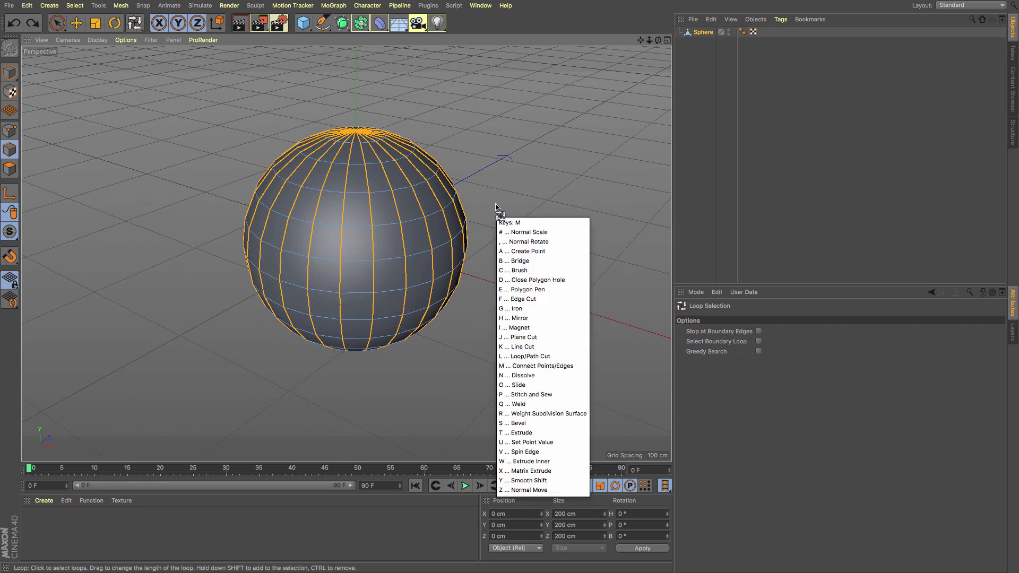
pyautogui.press('s')
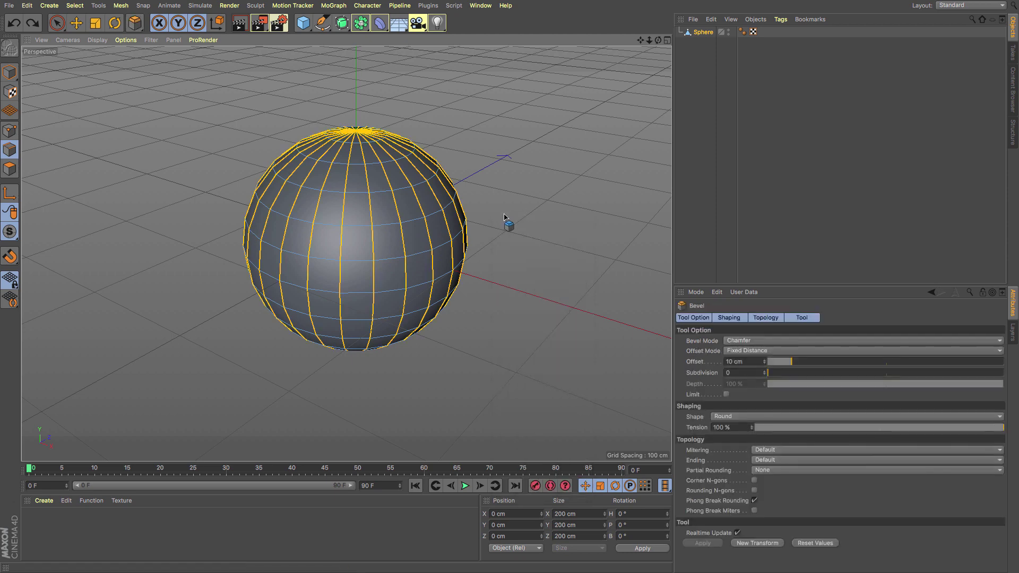
pyautogui.moveTo(503, 228)
pyautogui.mouseDown()
pyautogui.moveTo(524, 231)
pyautogui.moveTo(513, 230)
pyautogui.mouseUp()
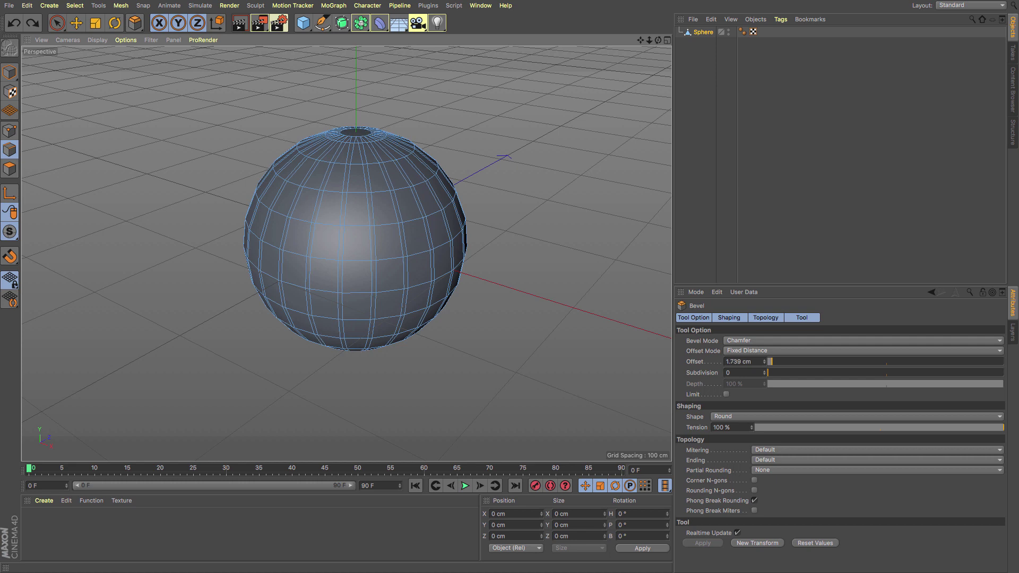
pyautogui.moveTo(512, 231); pyautogui.dragTo(511, 230)
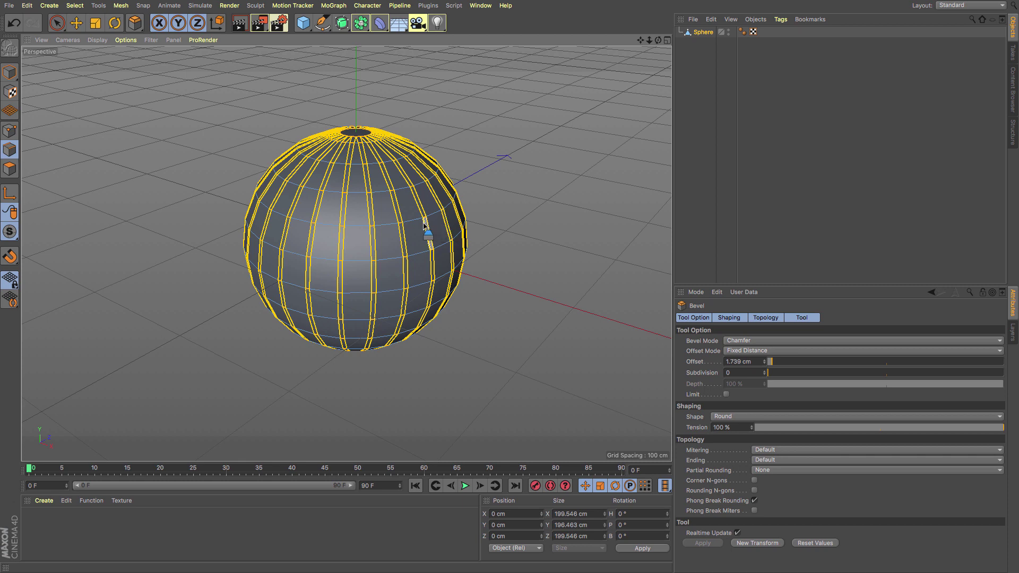
# Switch to polygon editing and activate Bevel for the narrow vertical strips
pyautogui.click(15, 170)
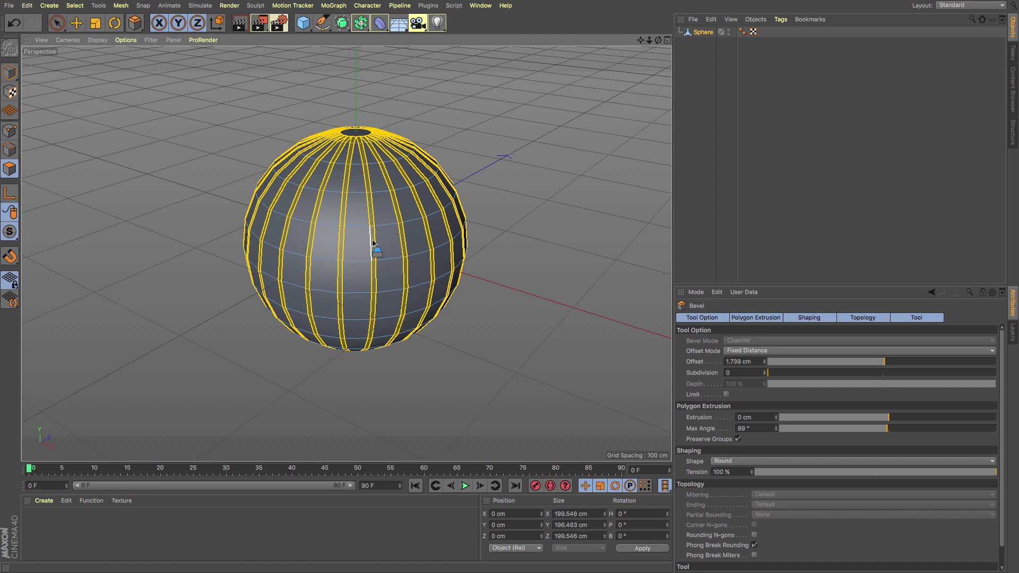
pyautogui.scroll(3, 372, 243)
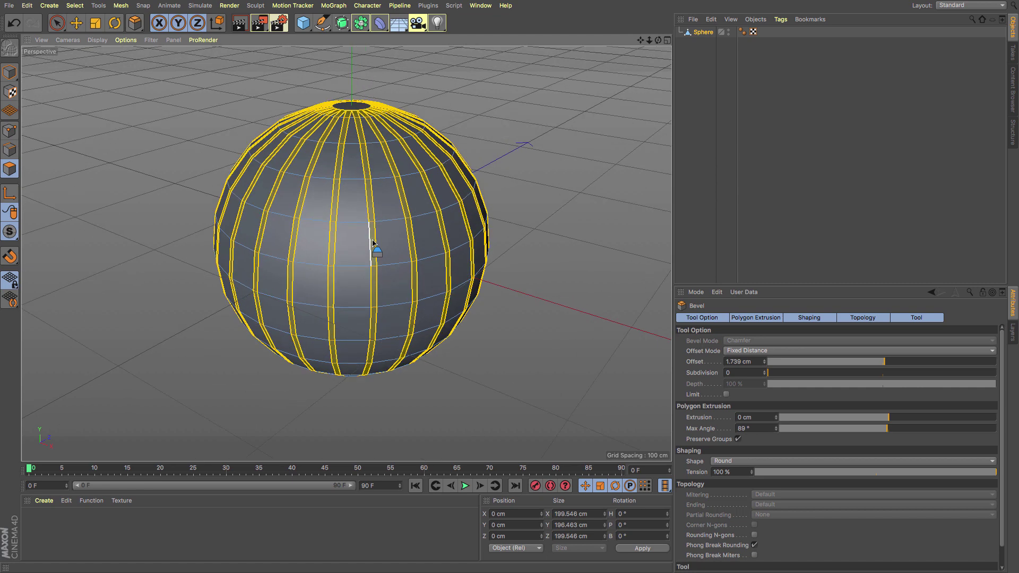
pyautogui.press('m')
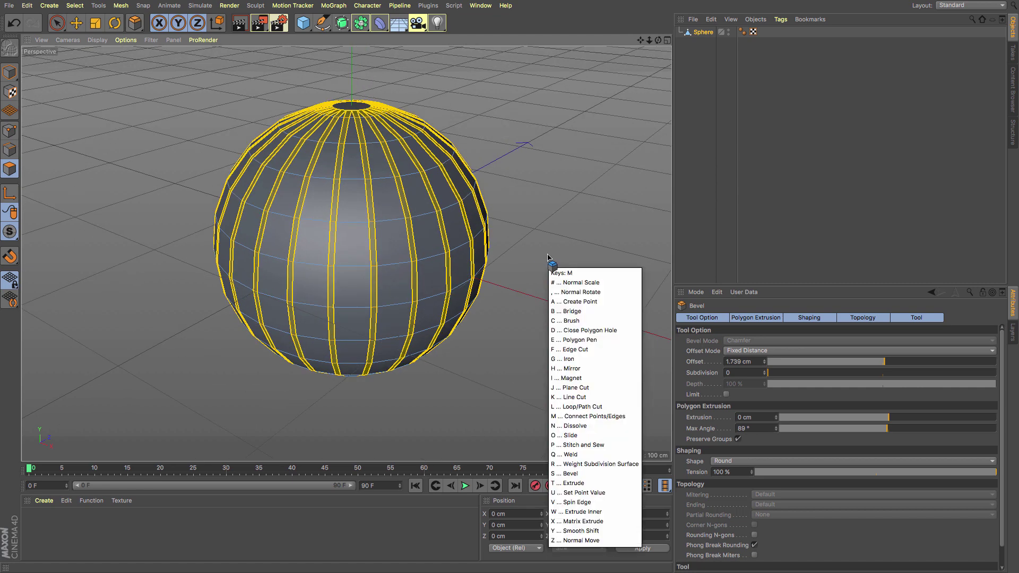
pyautogui.press('s')
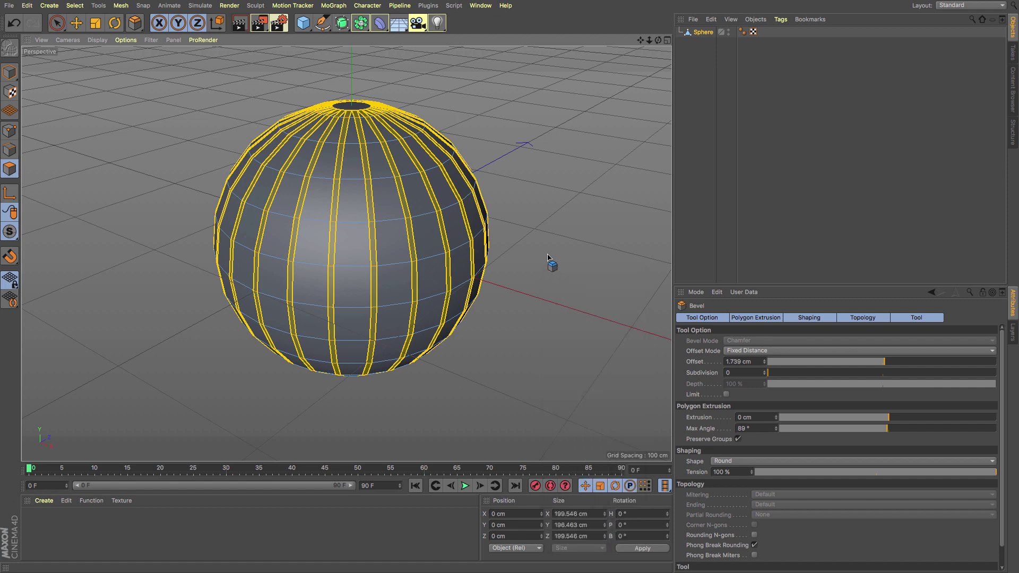
pyautogui.moveTo(540, 255); pyautogui.dragTo(547, 255)
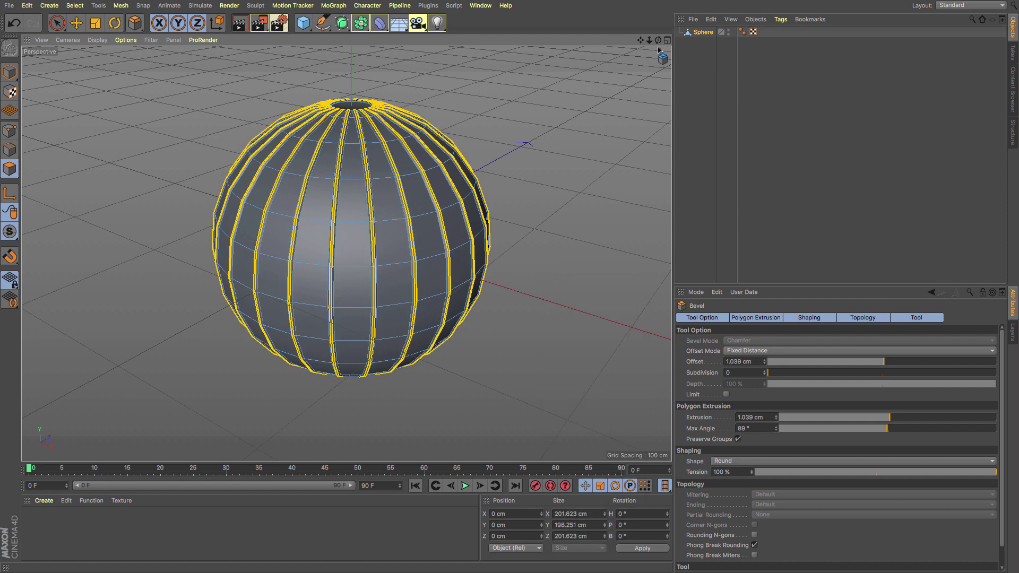
pyautogui.moveTo(658, 41)
pyautogui.mouseDown()
pyautogui.moveTo(634, 28)
pyautogui.moveTo(661, 45)
pyautogui.moveTo(652, 43)
pyautogui.mouseUp()
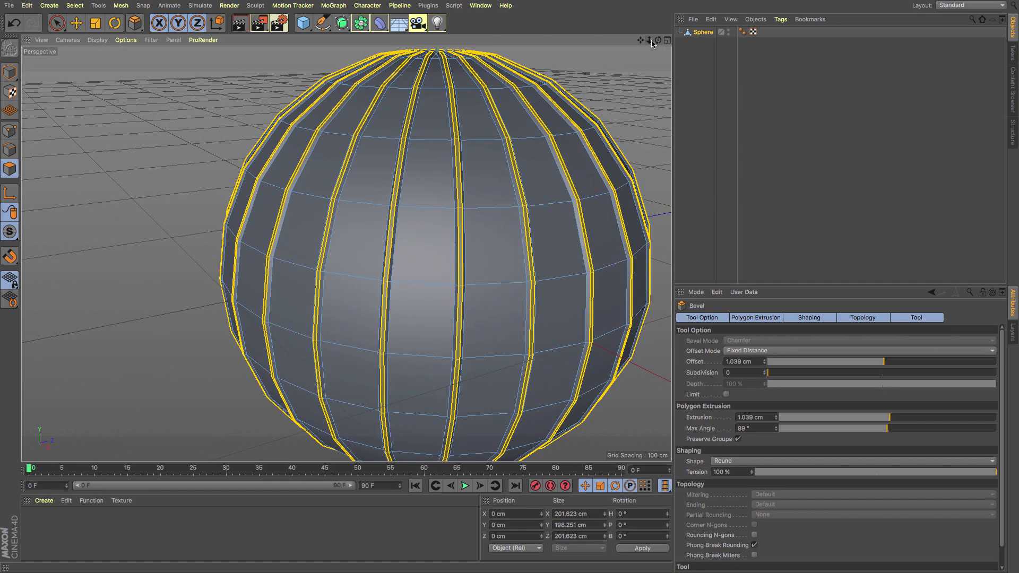
pyautogui.press('super+z')
# Bevel the strip polygons inward with an extrusion of about -1.44 cm and an offset of 1 cm
pyautogui.moveTo(603, 84); pyautogui.dragTo(592, 93)
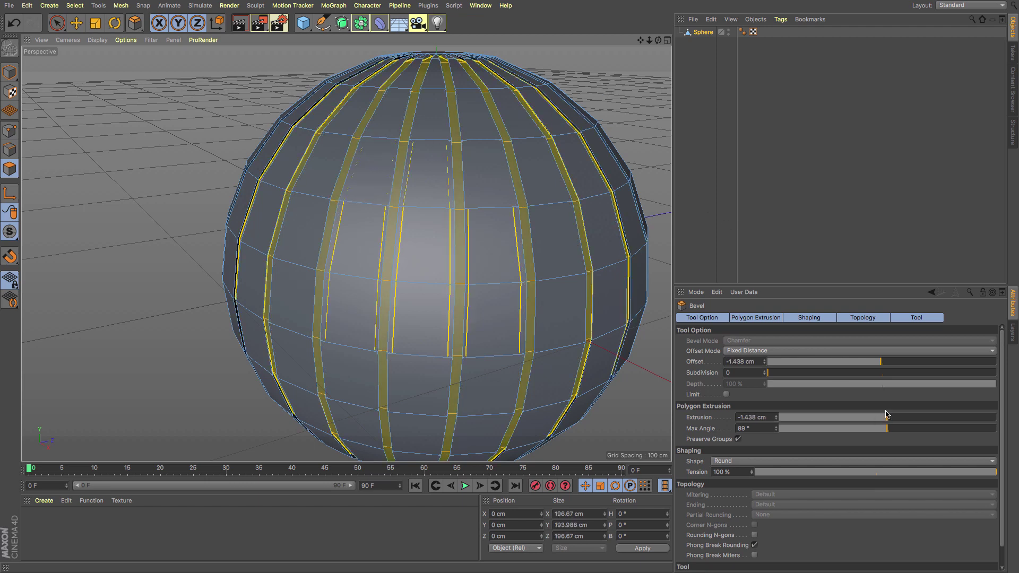
pyautogui.moveTo(881, 366); pyautogui.dragTo(885, 366)
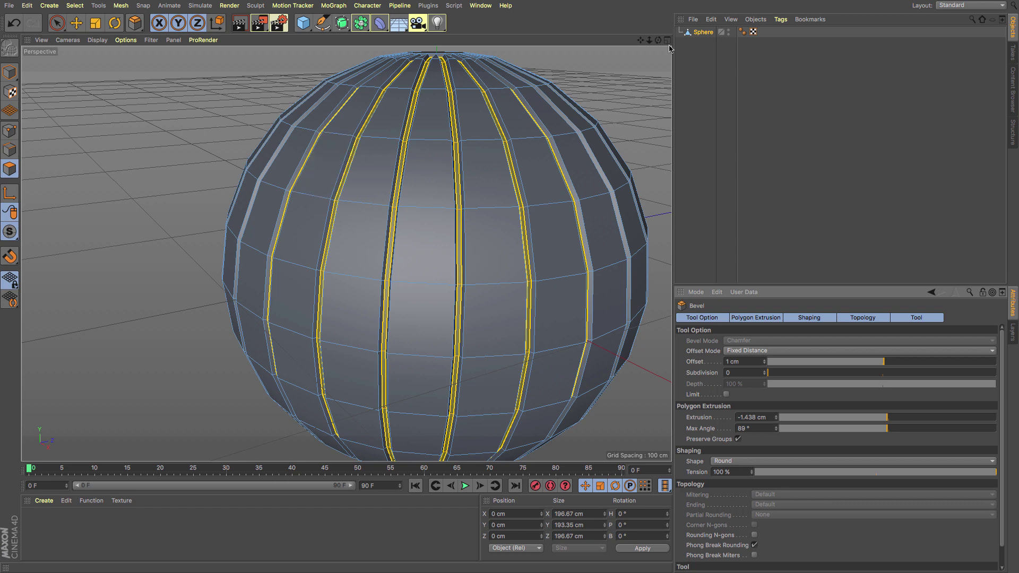
pyautogui.moveTo(660, 41)
pyautogui.mouseDown()
pyautogui.moveTo(606, 42)
pyautogui.moveTo(657, 41)
pyautogui.moveTo(617, 41)
pyautogui.moveTo(644, 49)
pyautogui.moveTo(650, 39)
pyautogui.mouseUp()
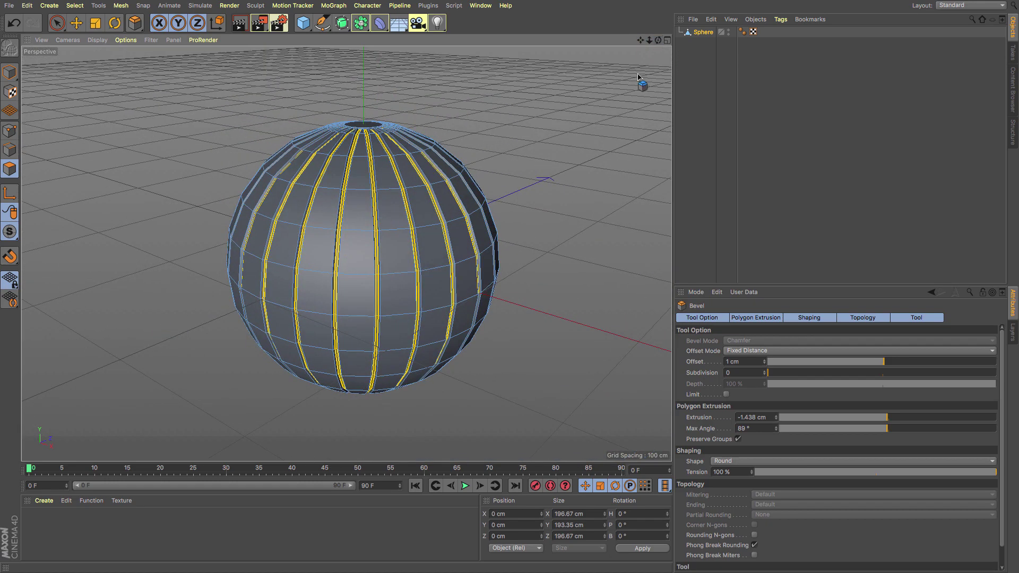
# Add a Subdivision Surface, make the grooved sphere its child, and return to model mode with nothing selected
pyautogui.click(343, 24)
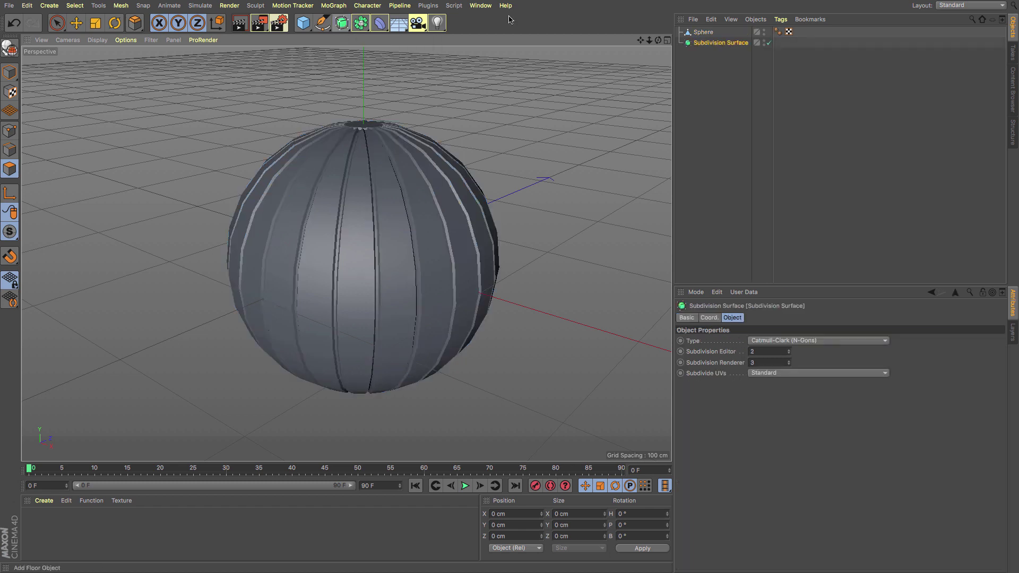
pyautogui.moveTo(703, 33); pyautogui.dragTo(704, 44)
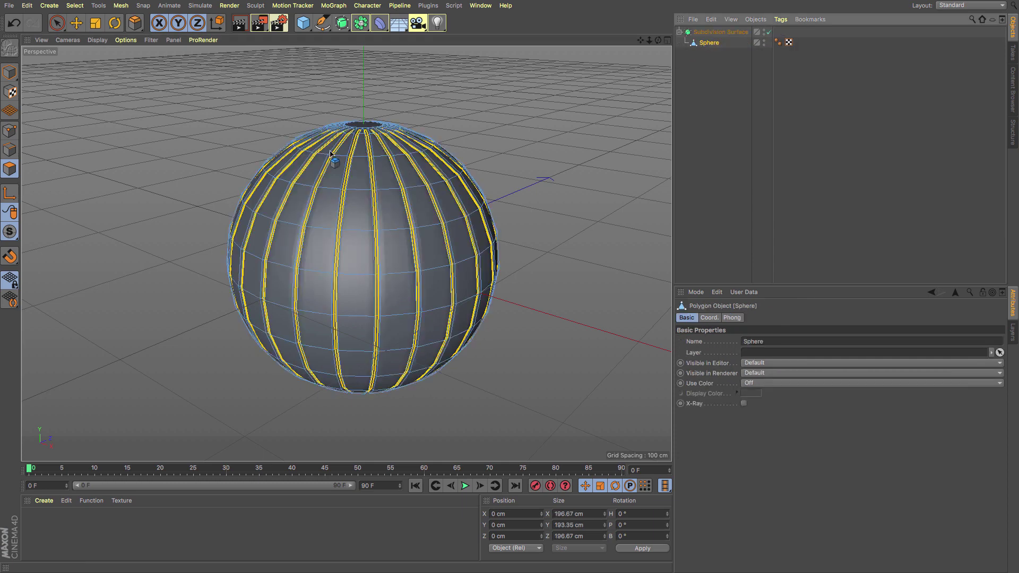
pyautogui.click(10, 72)
pyautogui.click(728, 96)
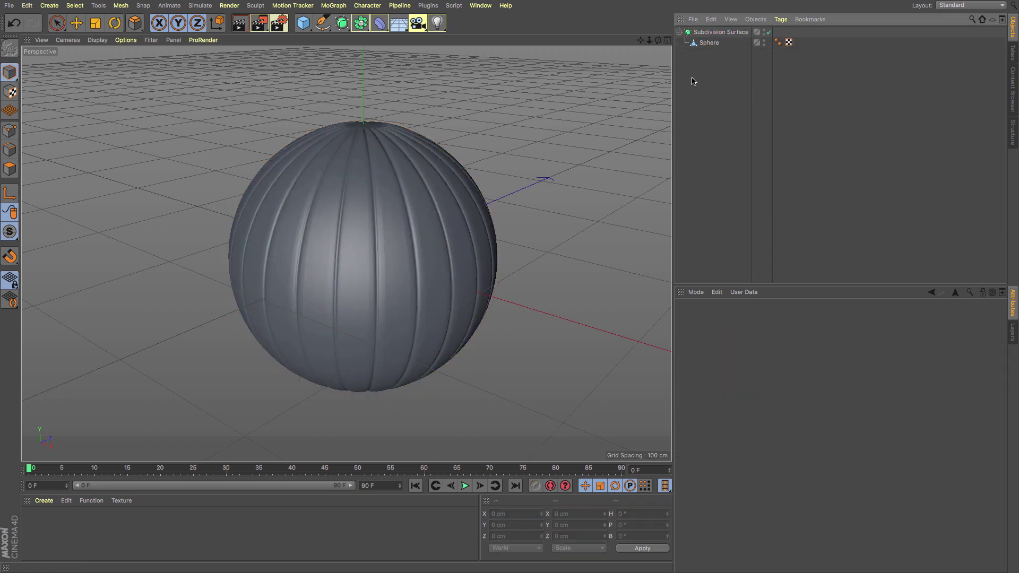
# Add an FFD deformer to the scene
pyautogui.keyDown('alt'); pyautogui.moveTo(345, 253); pyautogui.dragTo(345, 253); pyautogui.keyUp('alt')
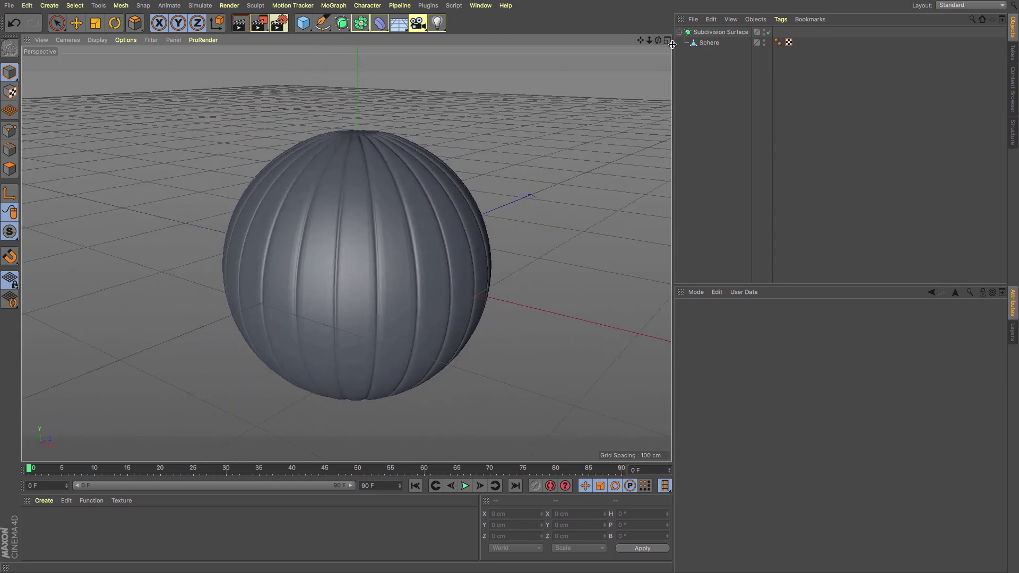
pyautogui.click(712, 45)
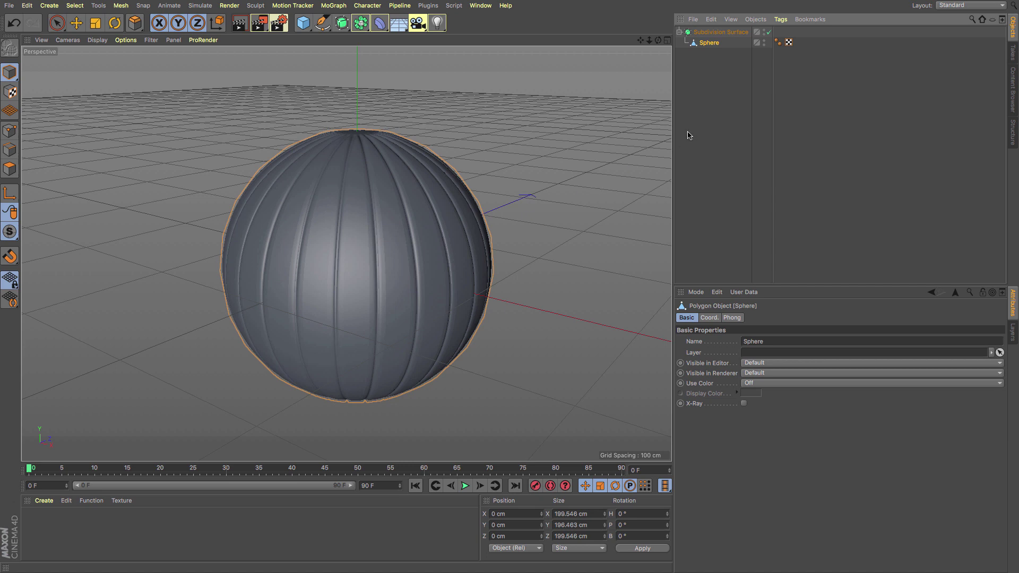
pyautogui.click(379, 30)
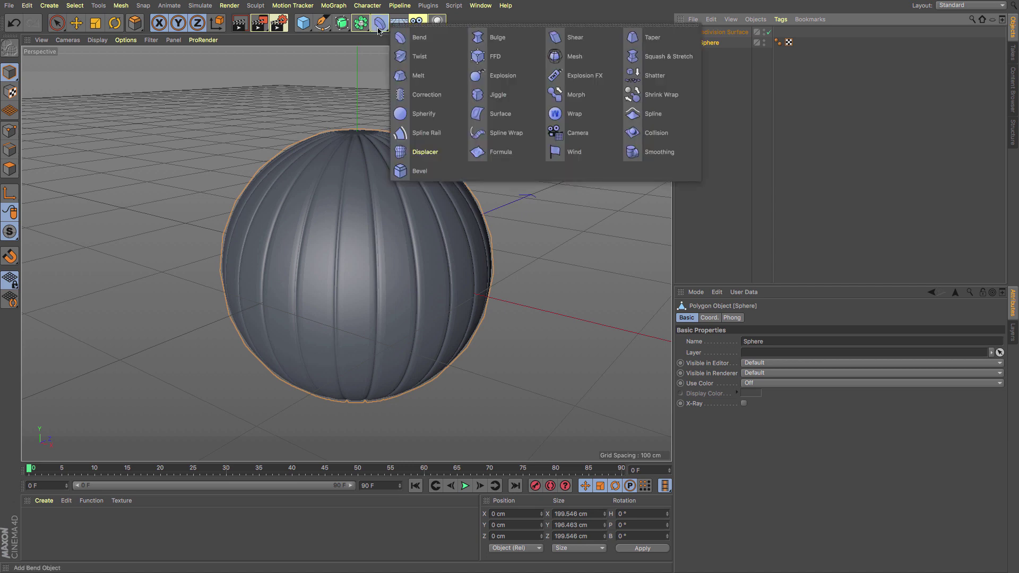
pyautogui.click(495, 65)
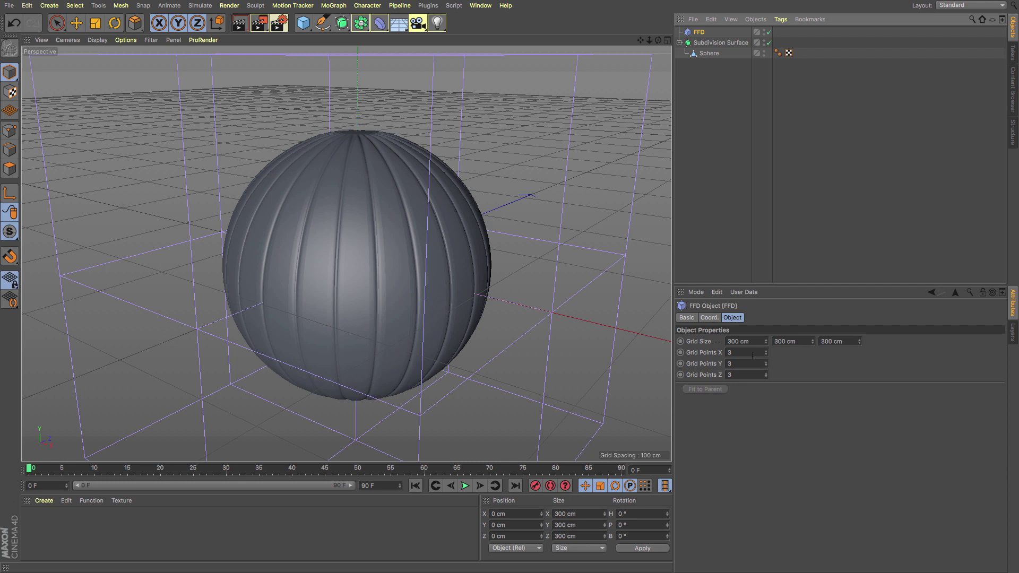
# Set the FFD's grid points to 4 in X and 4 in Z
pyautogui.click(753, 355)
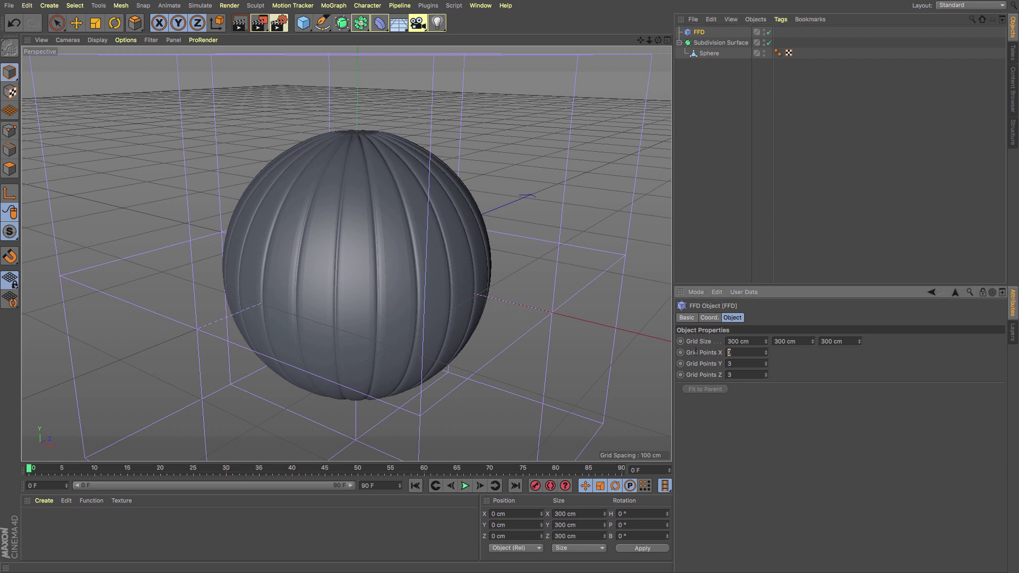
pyautogui.write('4')
pyautogui.press('Tab')
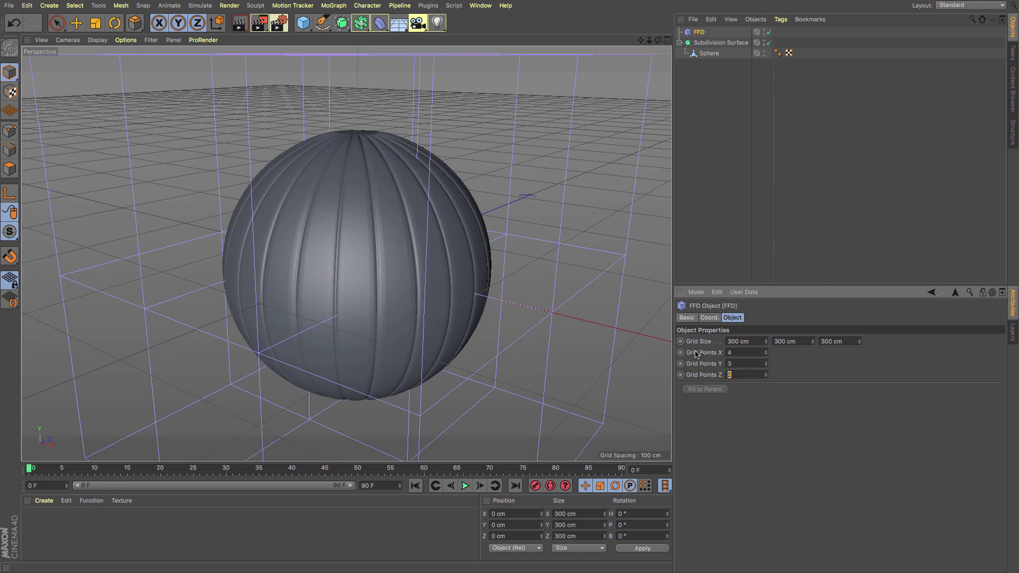
pyautogui.write('4')
pyautogui.press('Return')
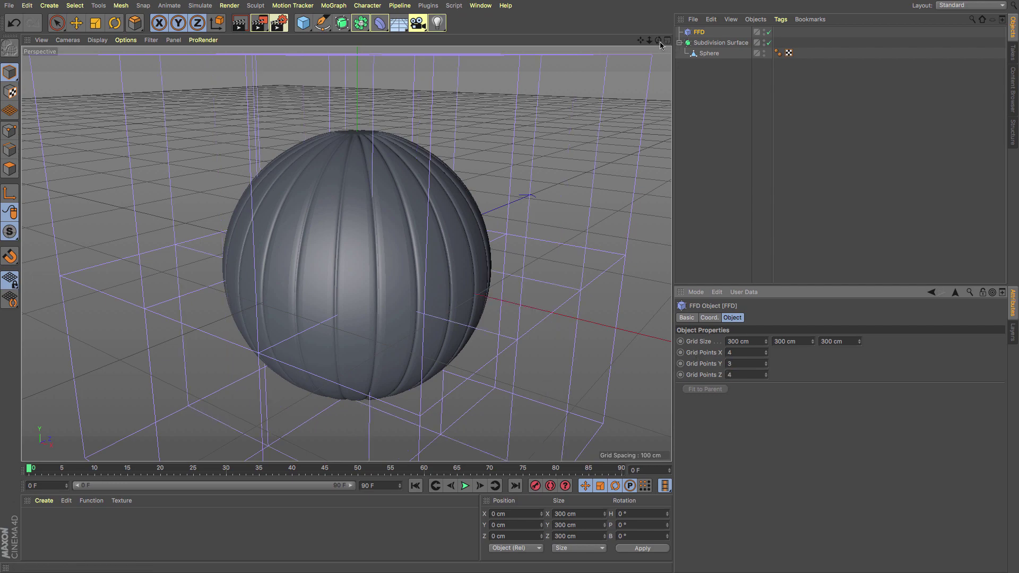
# Make the FFD a child of the Sphere and fit its cage to the parent
pyautogui.moveTo(658, 40); pyautogui.dragTo(657, 86)
pyautogui.click(698, 35)
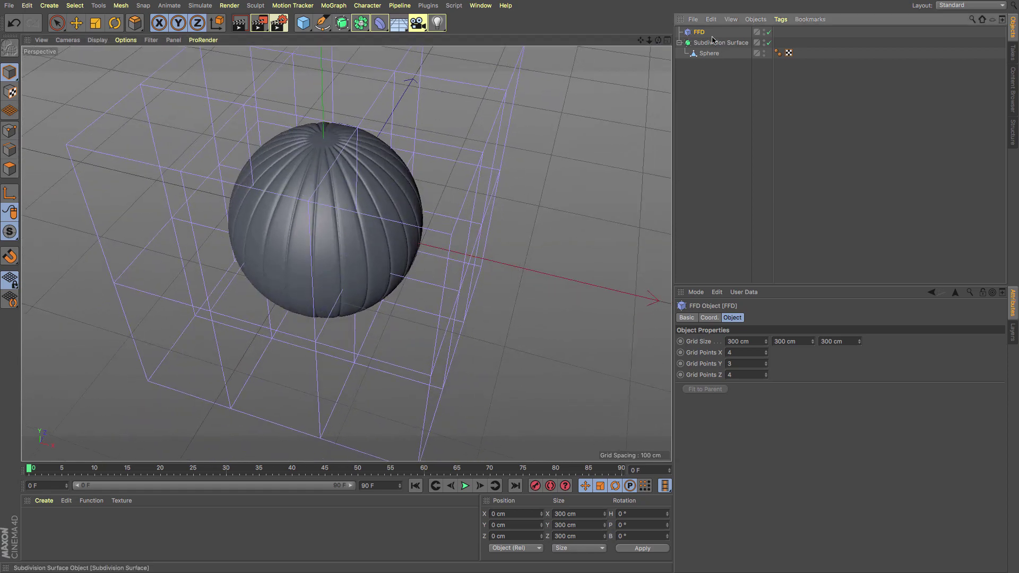
pyautogui.moveTo(699, 36); pyautogui.dragTo(710, 56)
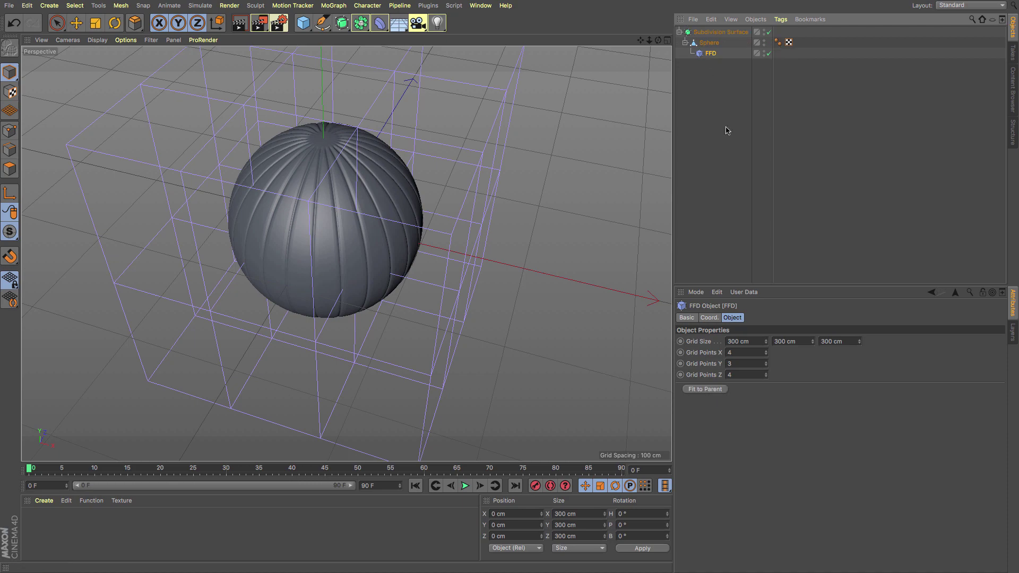
pyautogui.click(715, 390)
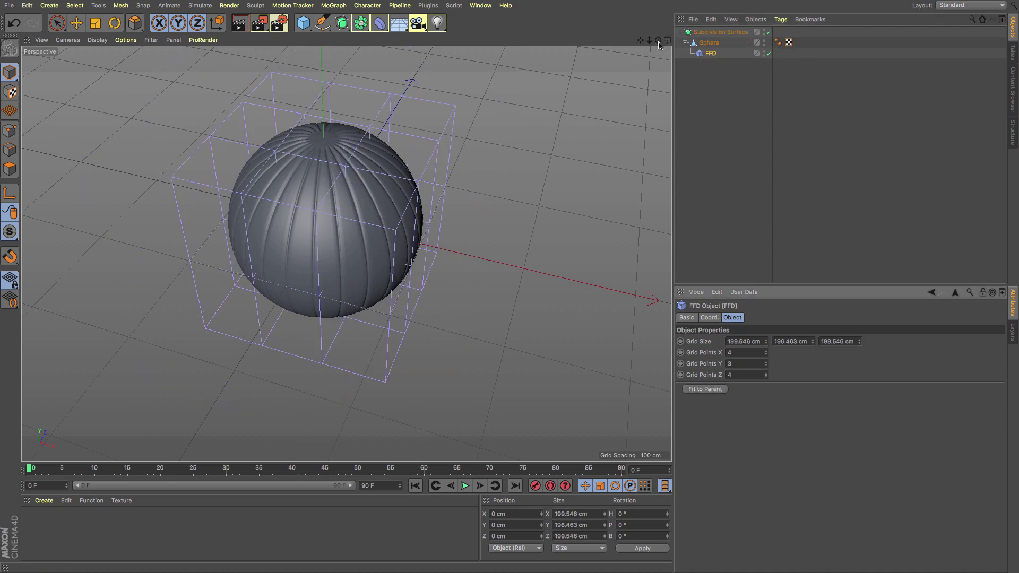
pyautogui.moveTo(658, 41); pyautogui.dragTo(375, 237)
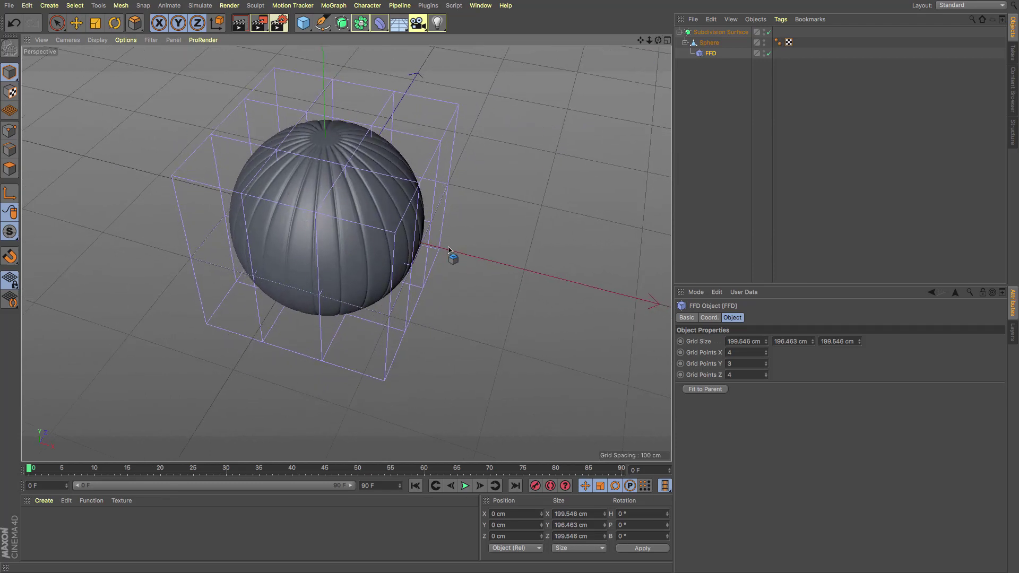
# Set the FFD's grid points to 5 in X and 5 in Z
pyautogui.moveTo(739, 353); pyautogui.dragTo(678, 350)
pyautogui.write('5')
pyautogui.press('Tab')
pyautogui.press('Tab')
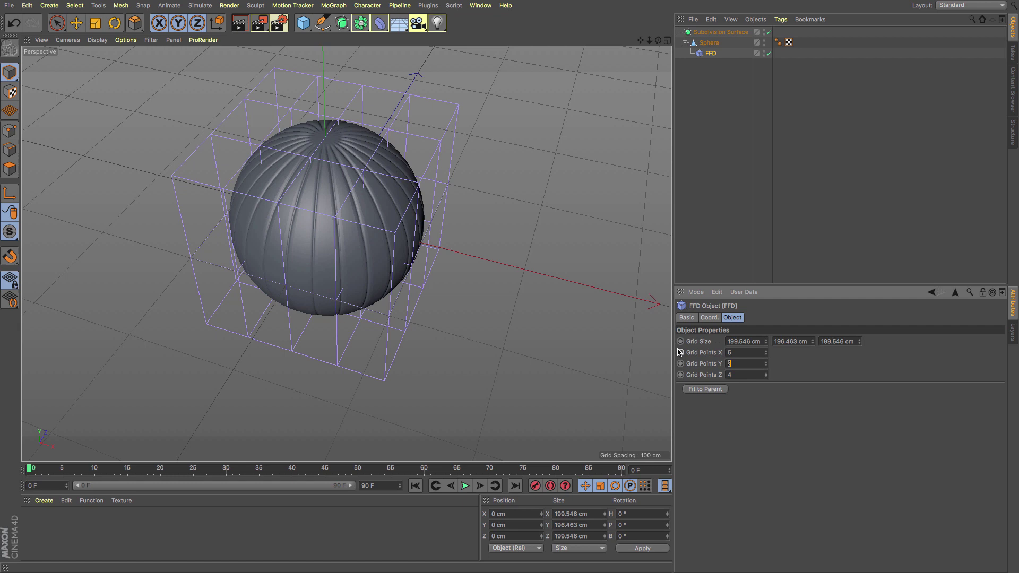
pyautogui.write('5')
pyautogui.press('Return')
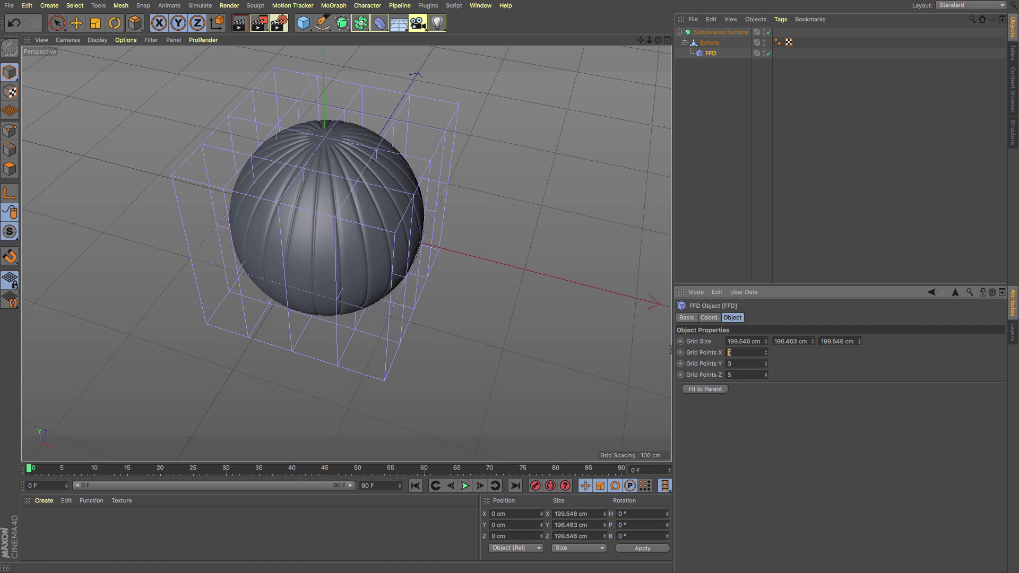
# Set the FFD's grid points to 6 in X and 6 in Z
pyautogui.write('6')
pyautogui.press('Tab')
pyautogui.press('Tab')
pyautogui.write('6')
pyautogui.press('Return')
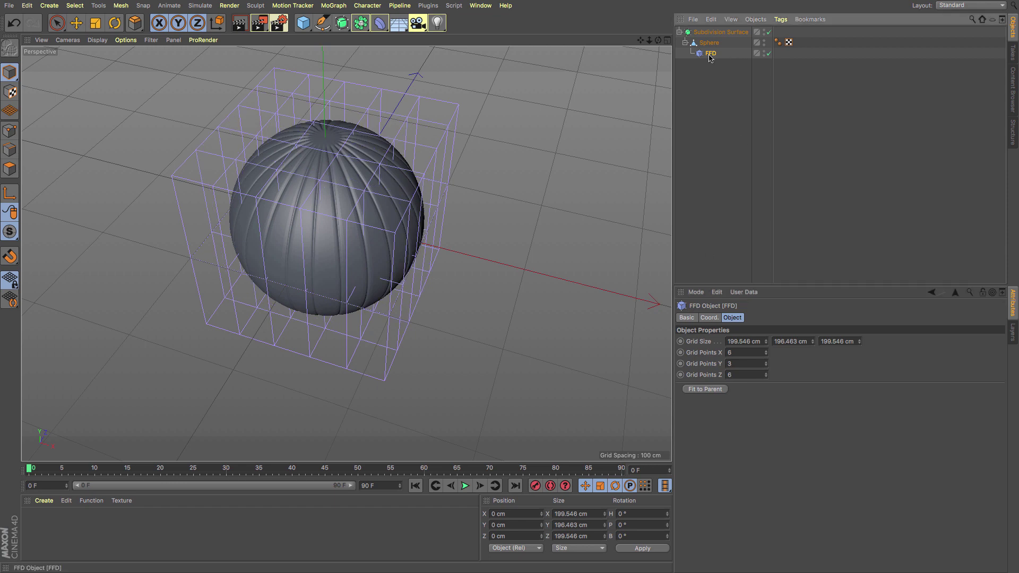
# In point mode, select the four central points on top of the FFD cage and lower them to about 79 cm in Y
pyautogui.click(10, 131)
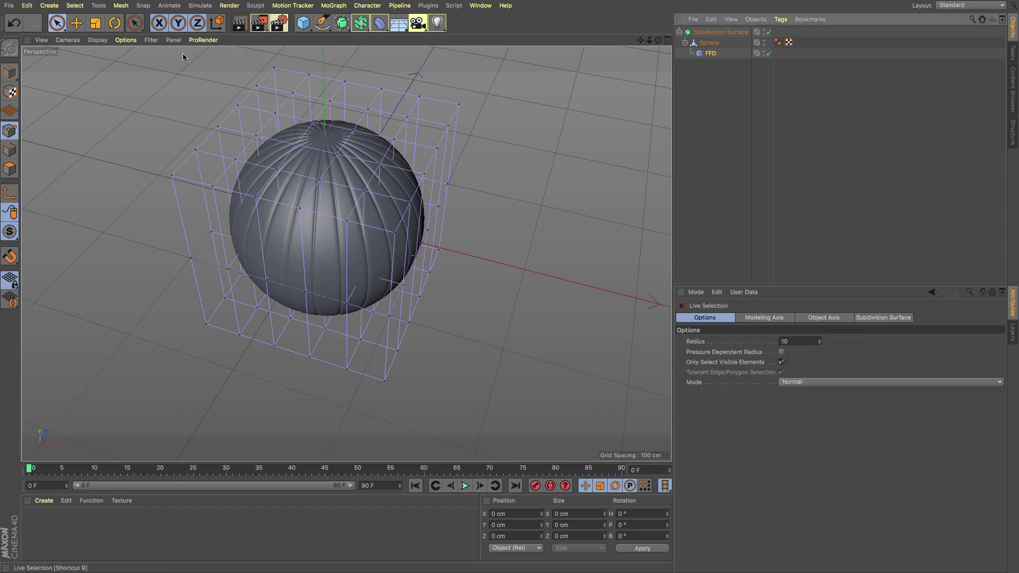
pyautogui.click(340, 147)
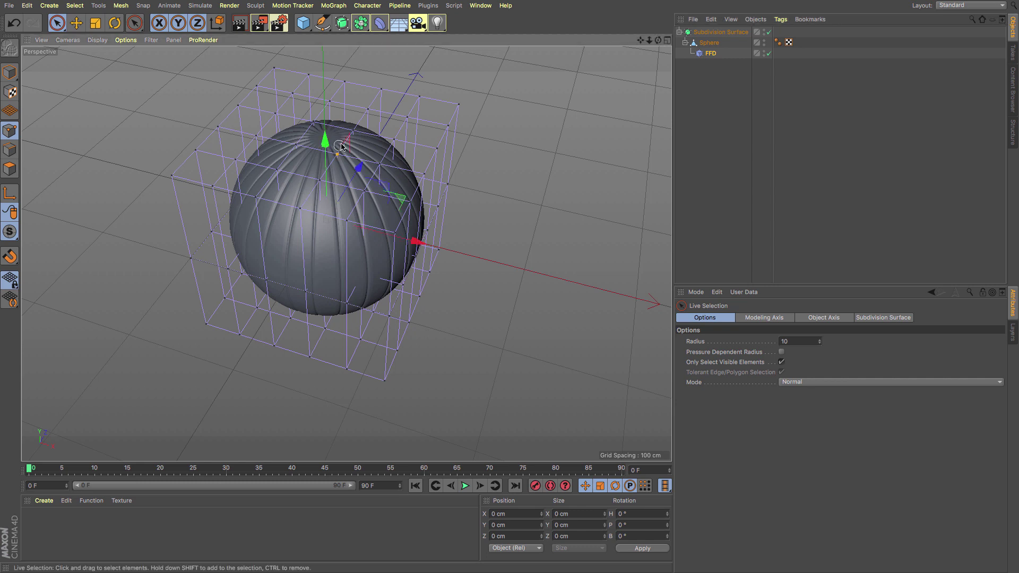
pyautogui.moveTo(298, 141); pyautogui.dragTo(297, 144)
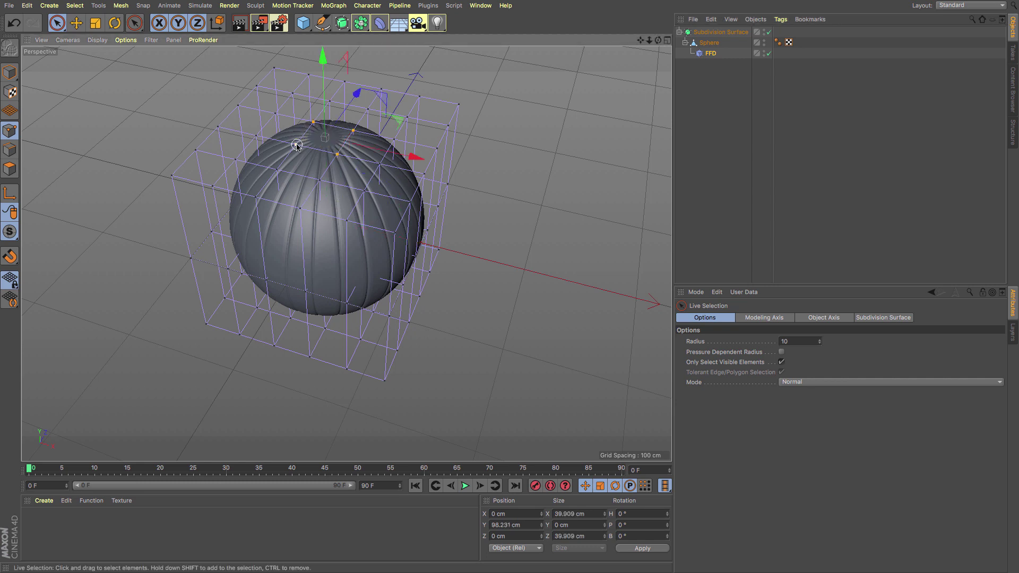
pyautogui.moveTo(324, 62); pyautogui.dragTo(326, 84)
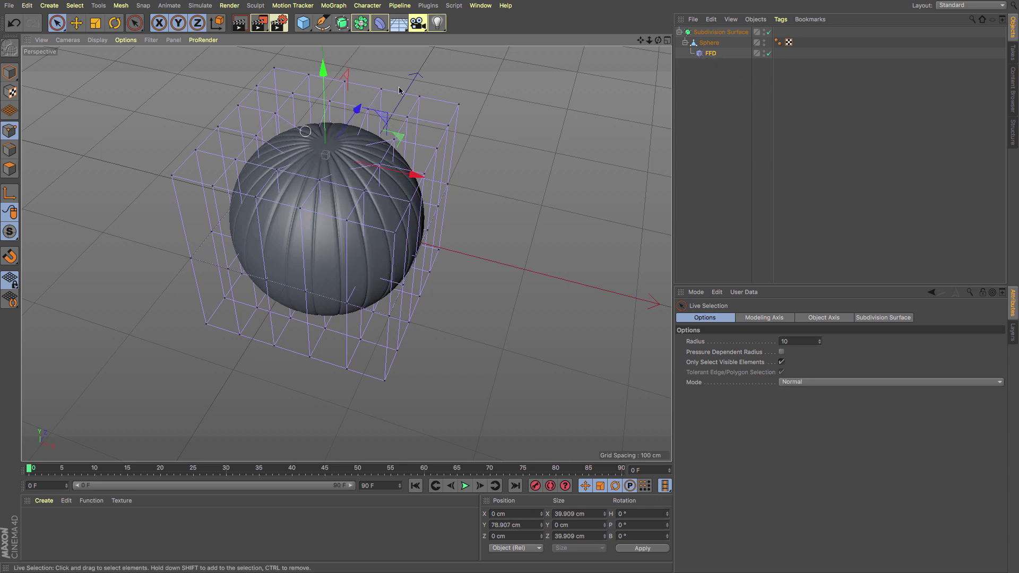
# Select the cage's inner 4 by 4 top points, allow selecting hidden elements, and lower them to about 72 cm in Y
pyautogui.keyDown('alt'); pyautogui.moveTo(384, 278); pyautogui.dragTo(384, 177); pyautogui.keyUp('alt')
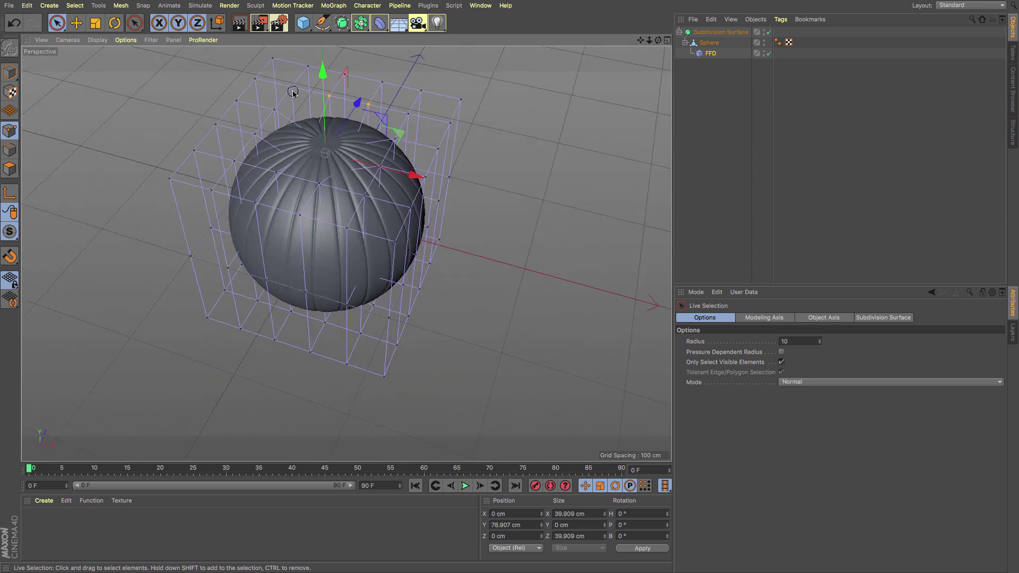
pyautogui.moveTo(269, 117); pyautogui.dragTo(237, 159)
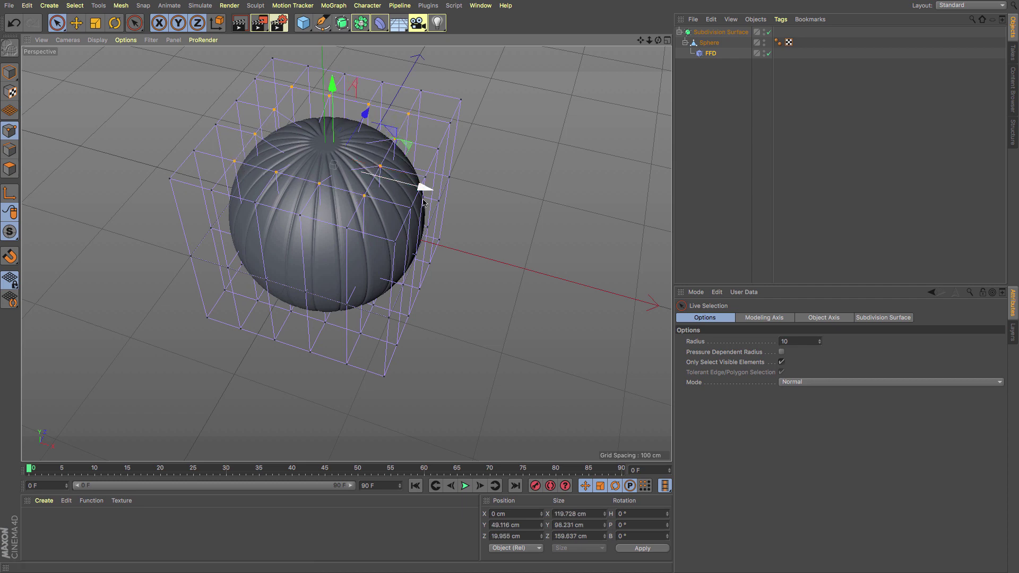
pyautogui.press('F4')
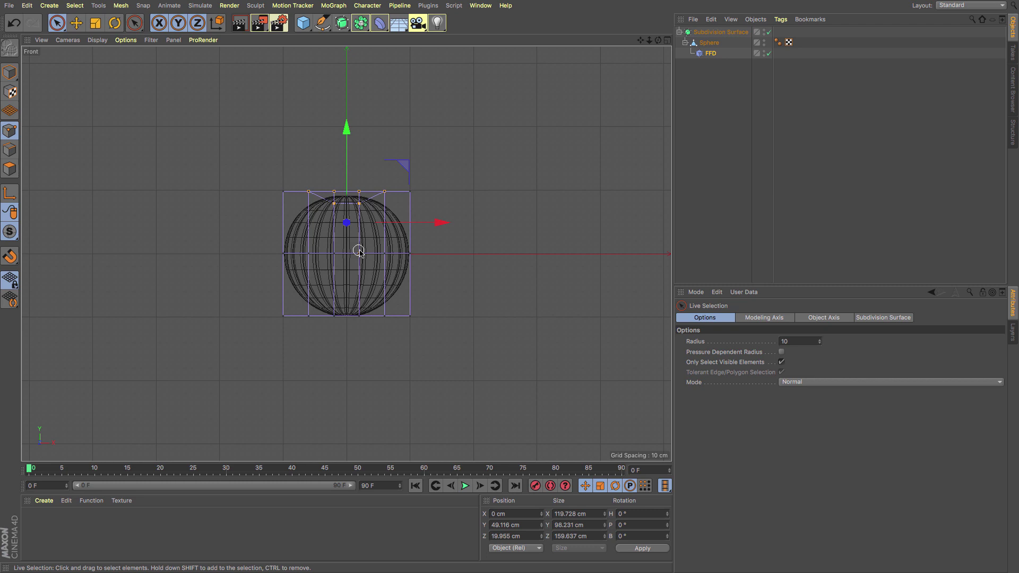
pyautogui.click(781, 362)
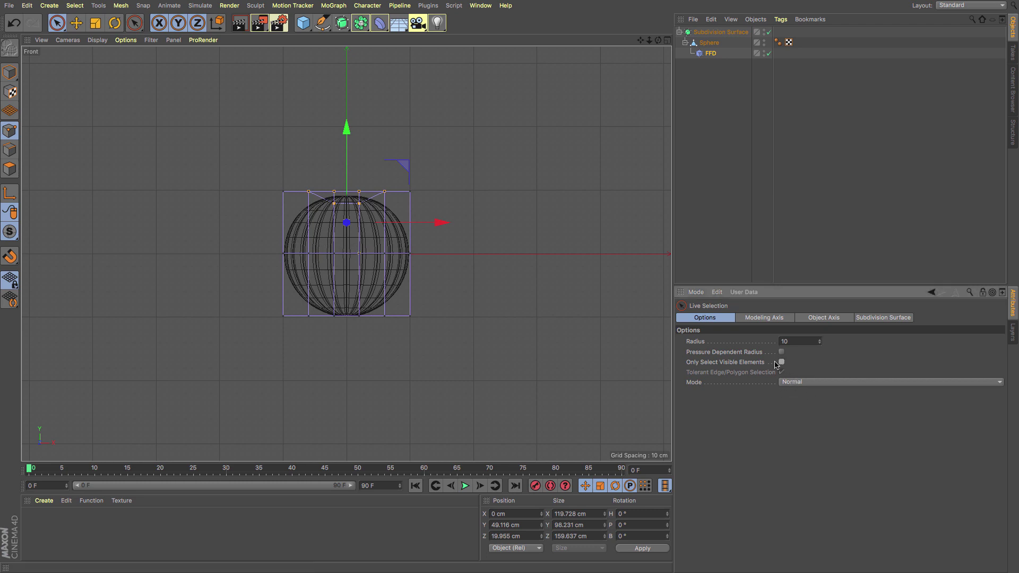
pyautogui.moveTo(295, 258); pyautogui.dragTo(302, 255)
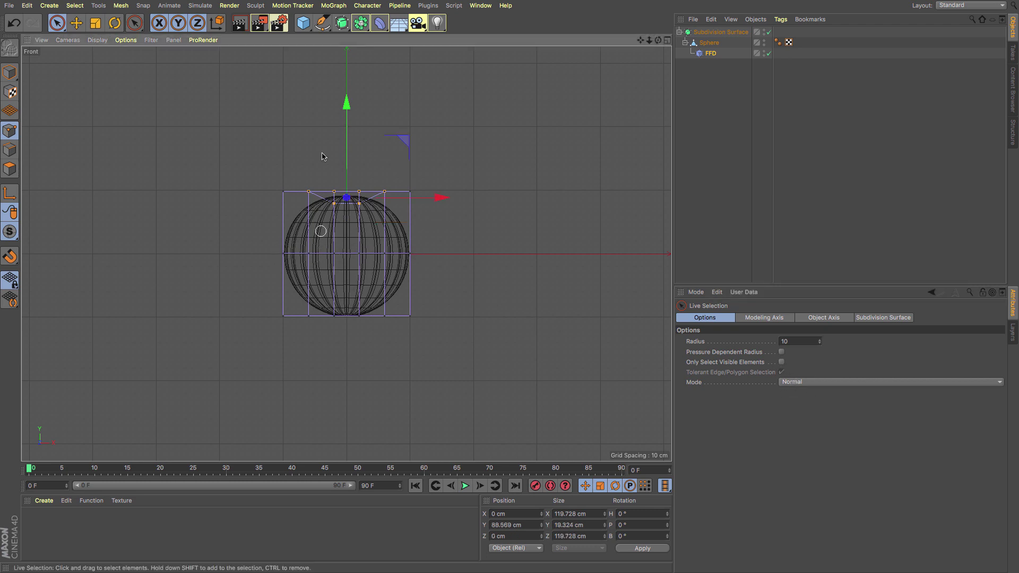
pyautogui.moveTo(348, 104); pyautogui.dragTo(350, 122)
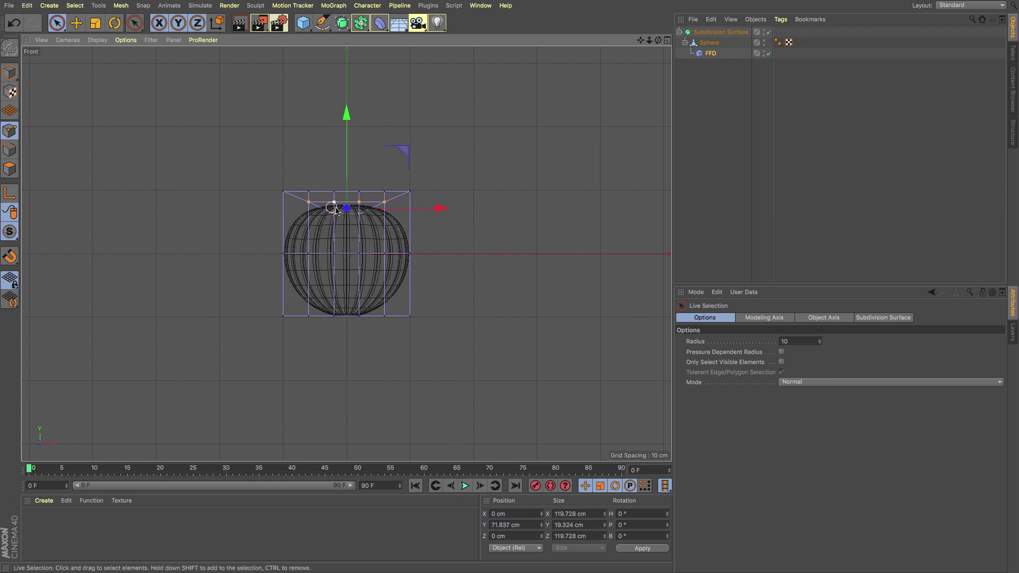
pyautogui.press('F1')
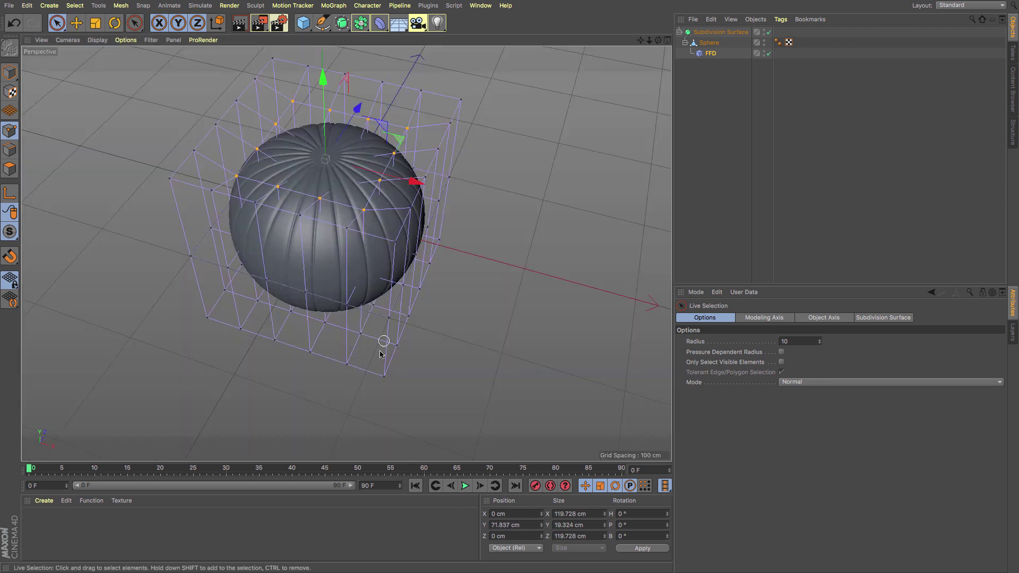
# Select the four central points on the underside of the FFD cage and raise them to about -79 cm in Y
pyautogui.keyDown('alt'); pyautogui.moveTo(350, 280); pyautogui.dragTo(565, 118); pyautogui.keyUp('alt')
pyautogui.keyDown('alt'); pyautogui.moveTo(647, 51); pyautogui.dragTo(444, 216); pyautogui.keyUp('alt')
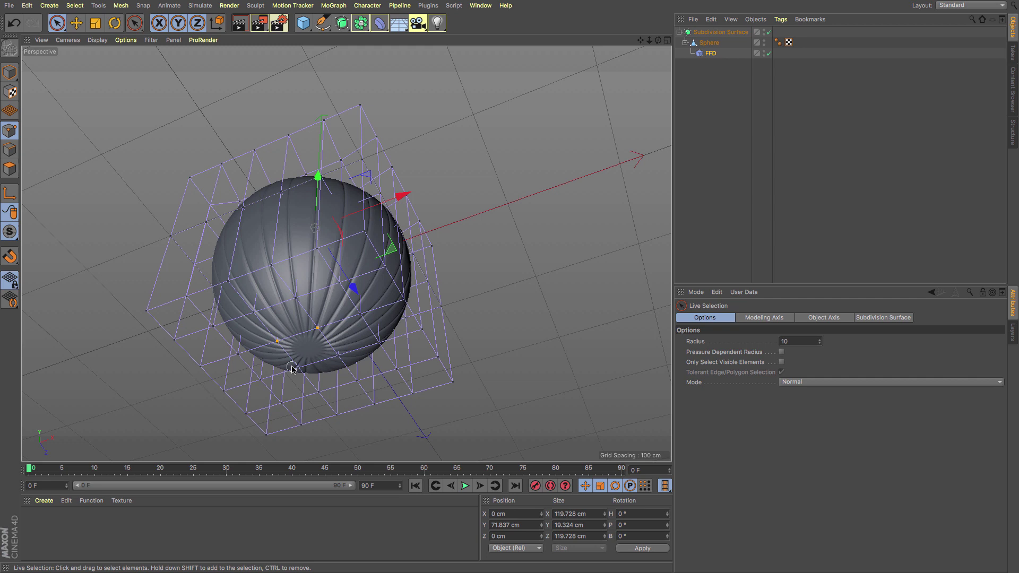
pyautogui.press('F4')
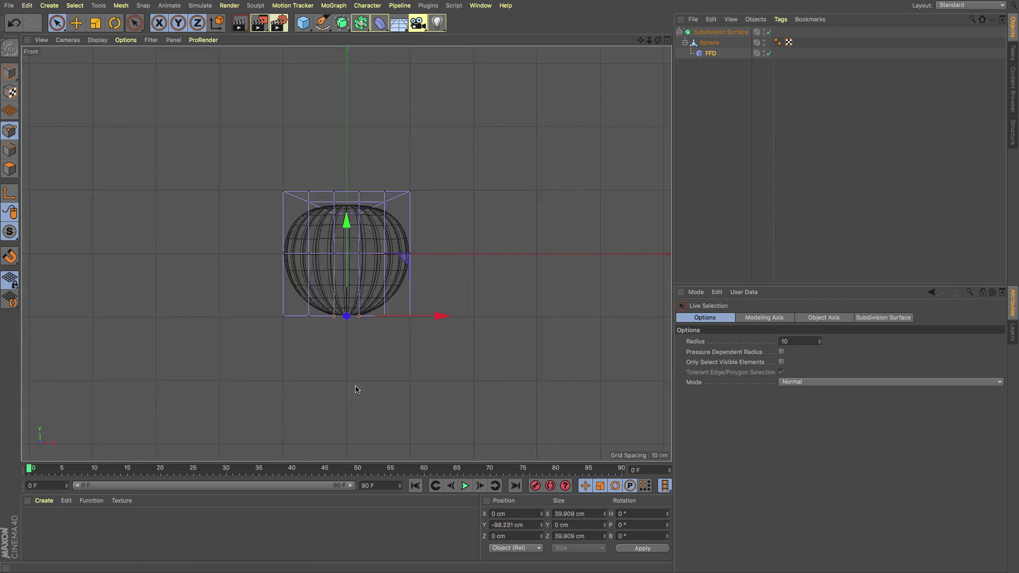
pyautogui.moveTo(348, 226); pyautogui.dragTo(351, 215)
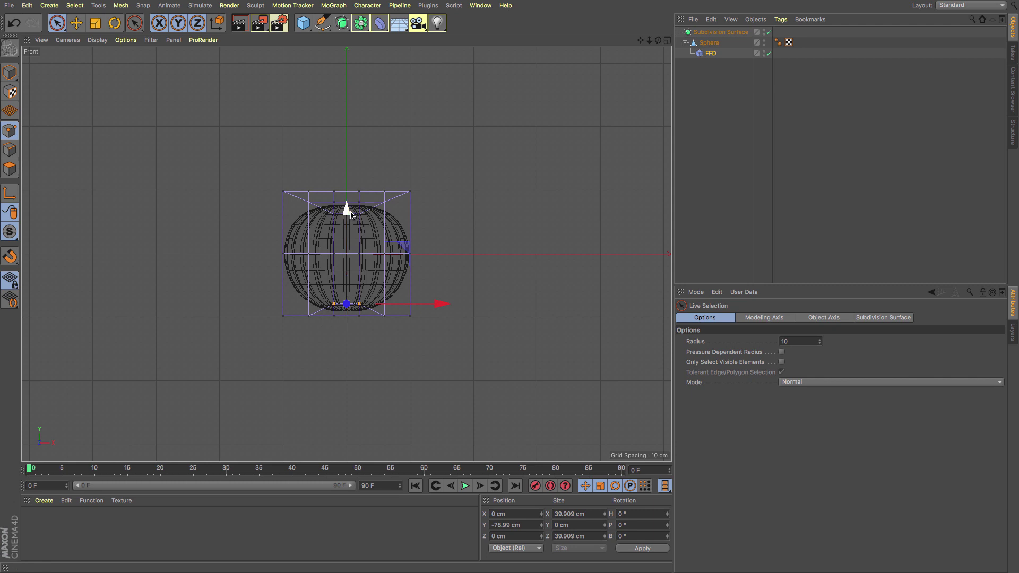
# Select only the inner 4 by 4 points on the cage's underside and raise them to about -62.7 cm in Y
pyautogui.press('F1')
pyautogui.moveTo(339, 283); pyautogui.dragTo(358, 317)
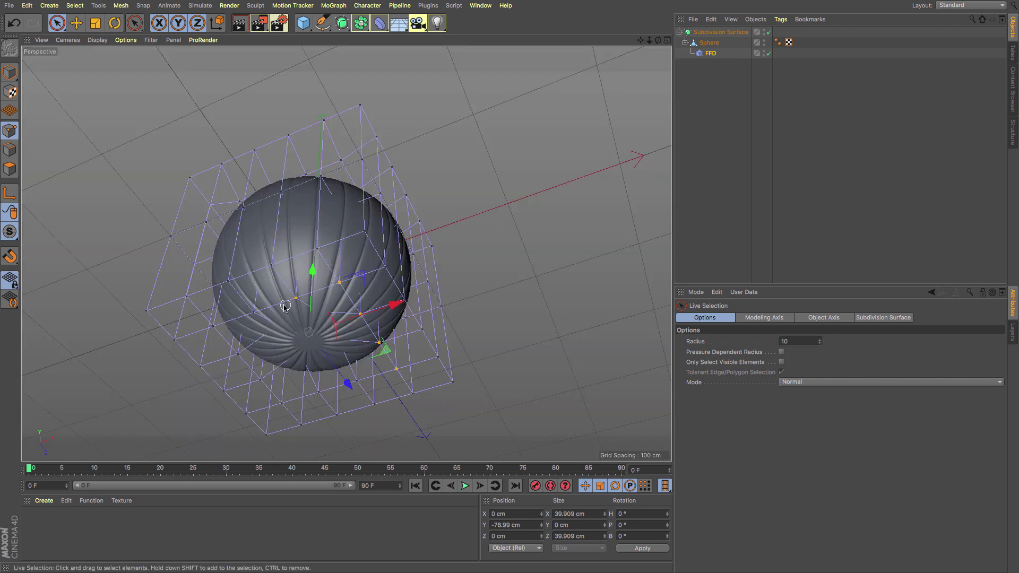
pyautogui.moveTo(215, 330)
pyautogui.mouseDown()
pyautogui.moveTo(255, 368)
pyautogui.moveTo(314, 394)
pyautogui.moveTo(353, 384)
pyautogui.moveTo(357, 366)
pyautogui.mouseUp()
pyautogui.press('F4')
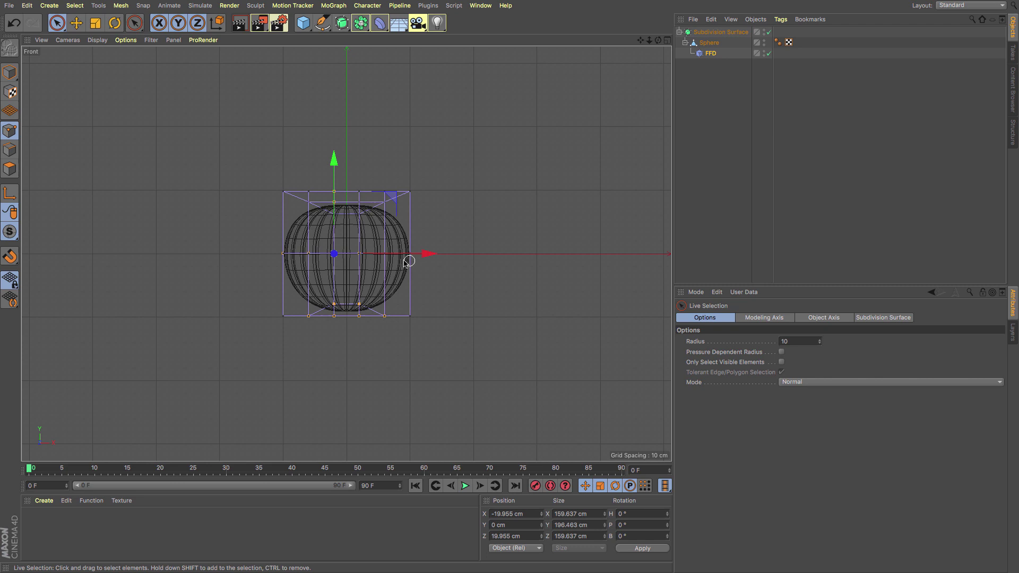
pyautogui.keyDown('ctrl'); pyautogui.click(270, 254); pyautogui.keyUp('ctrl')
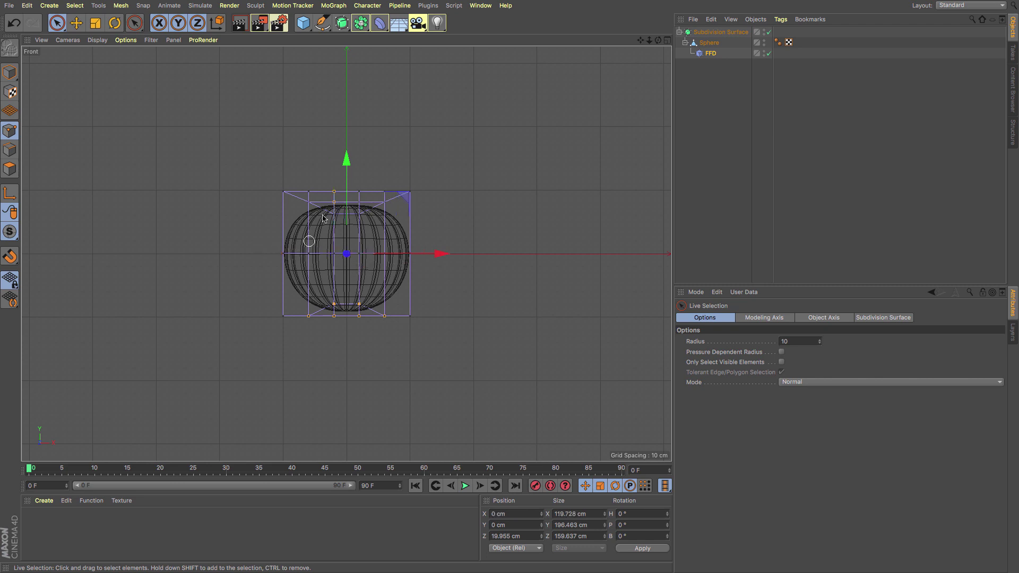
pyautogui.keyDown('ctrl'); pyautogui.moveTo(332, 208); pyautogui.dragTo(352, 191); pyautogui.keyUp('ctrl')
pyautogui.press('F1')
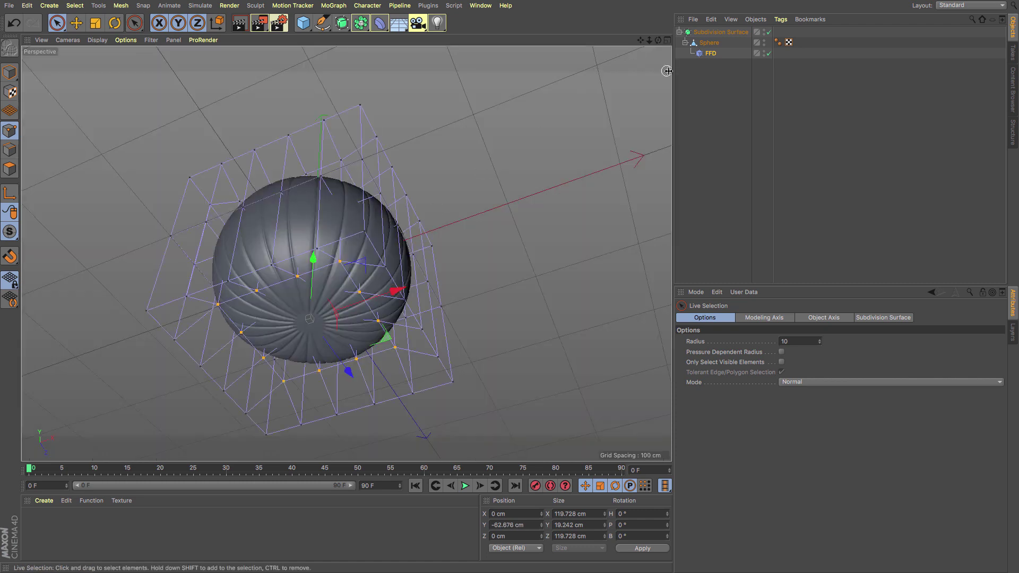
# Return to model mode with nothing selected and hide the FFD cage to show the whole pumpkin shape
pyautogui.click(714, 96)
pyautogui.click(9, 73)
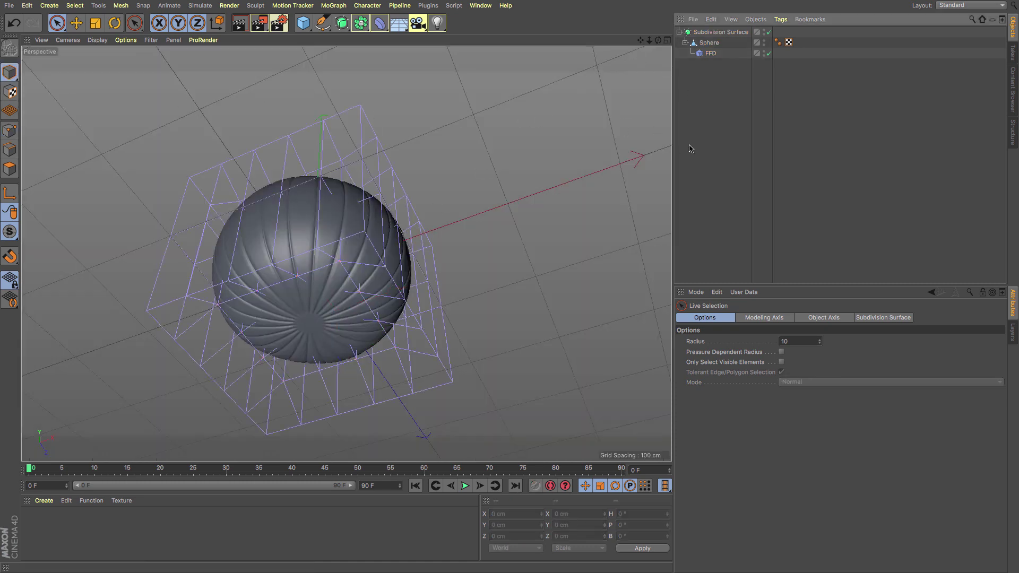
pyautogui.keyDown('alt'); pyautogui.click(765, 51); pyautogui.keyUp('alt')
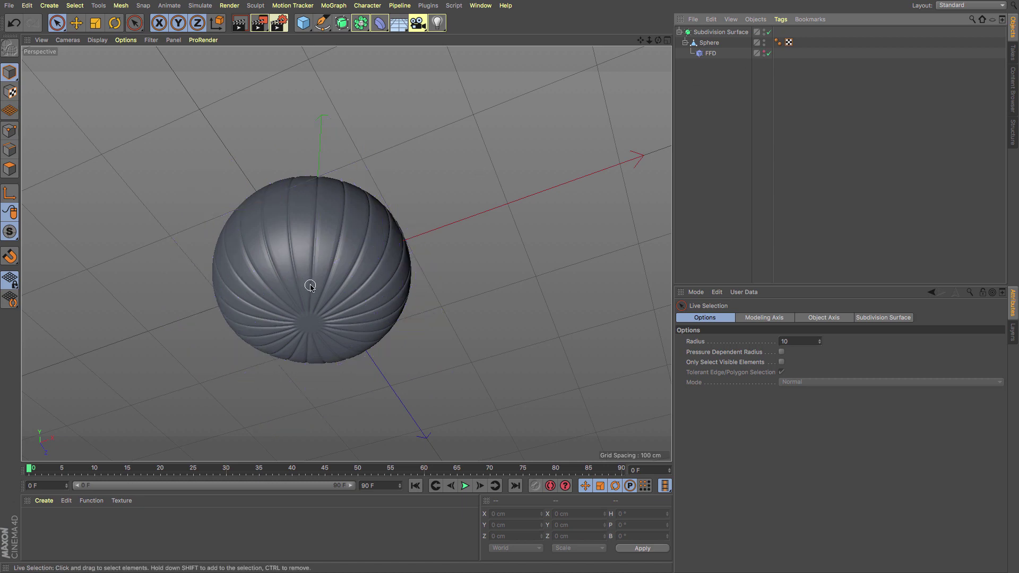
pyautogui.keyDown('alt'); pyautogui.moveTo(312, 205); pyautogui.dragTo(330, 348); pyautogui.keyUp('alt')
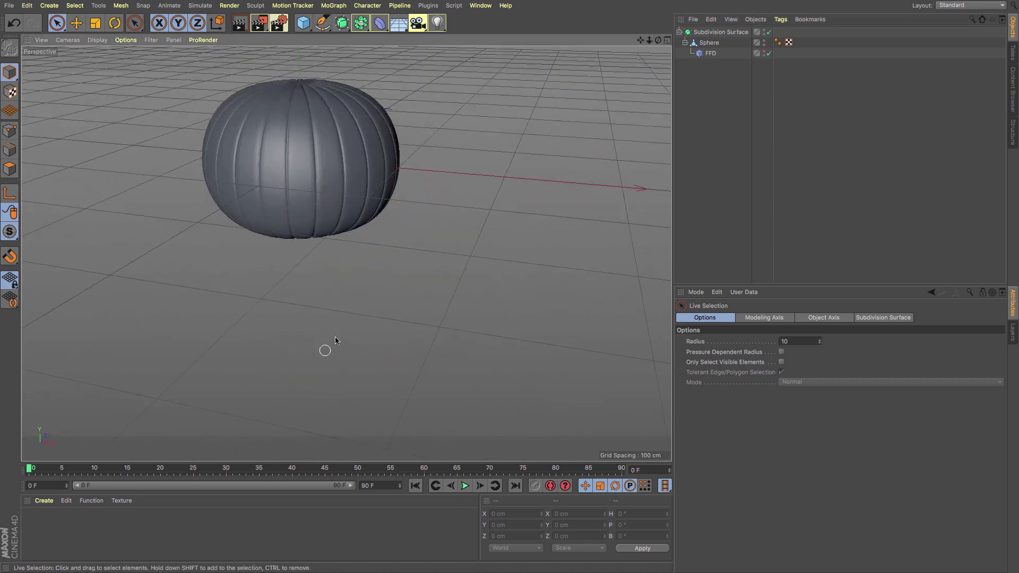
pyautogui.moveTo(641, 41); pyautogui.dragTo(630, 61)
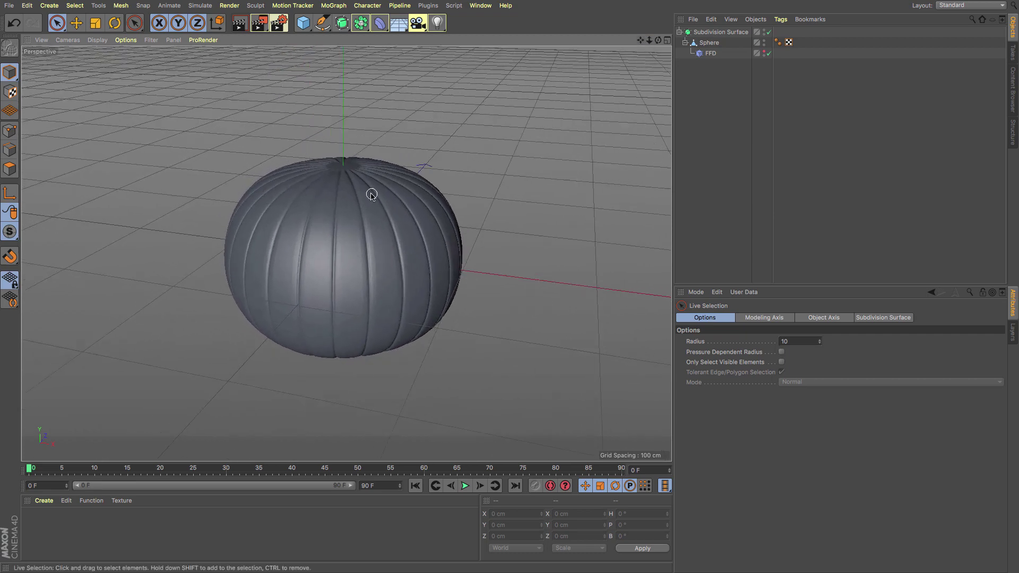
# Bake the FFD-deformed sphere into a new polygon object with Current State to Object and select the baked copy
pyautogui.rightClick(707, 47)
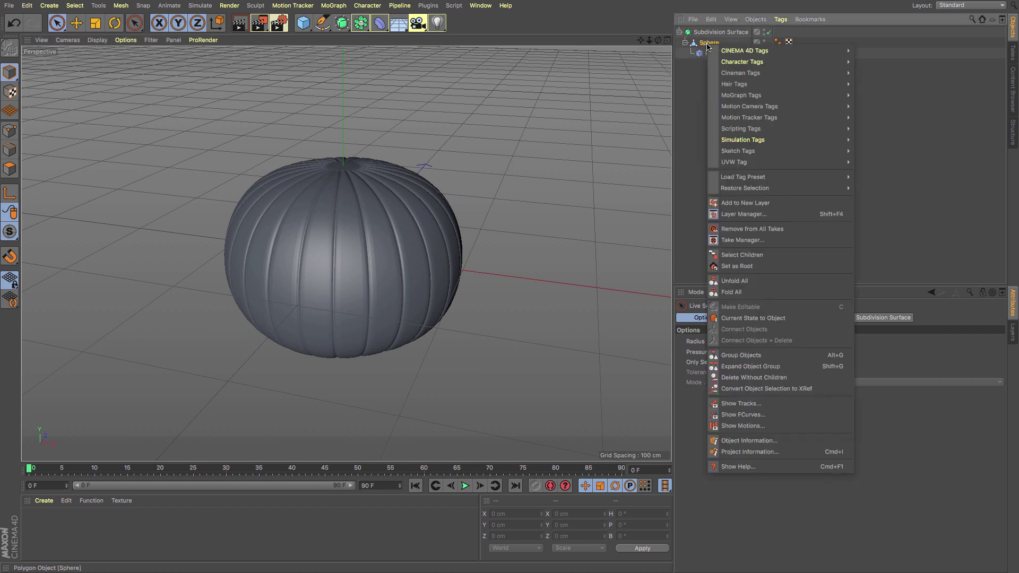
pyautogui.click(733, 319)
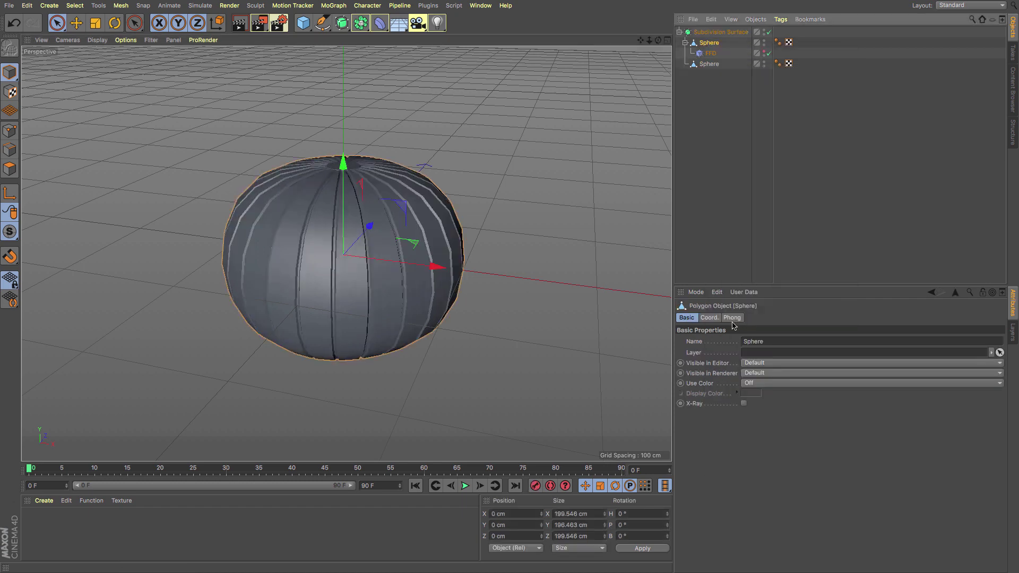
pyautogui.click(712, 64)
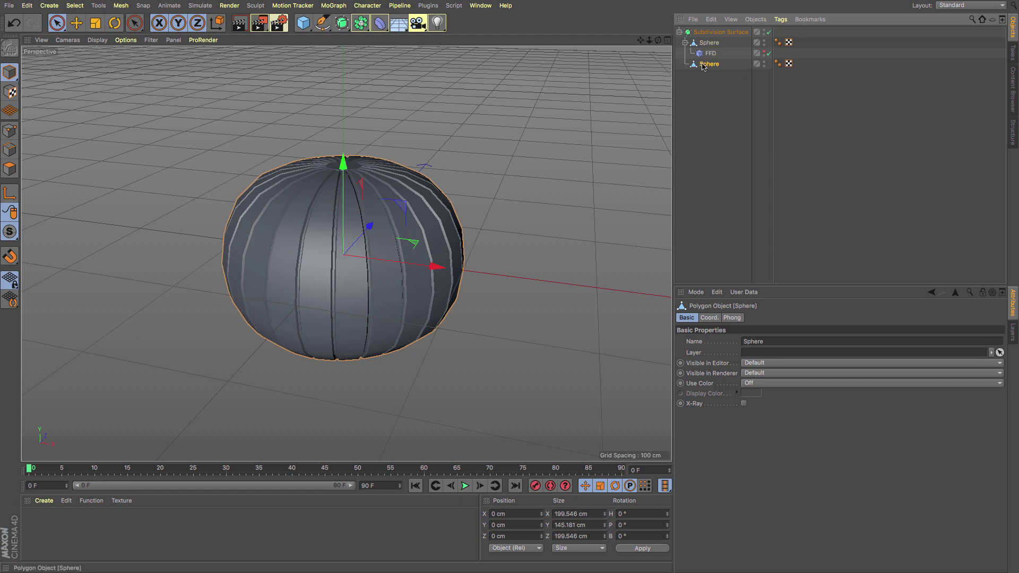
# Move the original sphere with its FFD out of the Subdivision Surface and group it in a null named BACKUP
pyautogui.moveTo(711, 53); pyautogui.dragTo(710, 64)
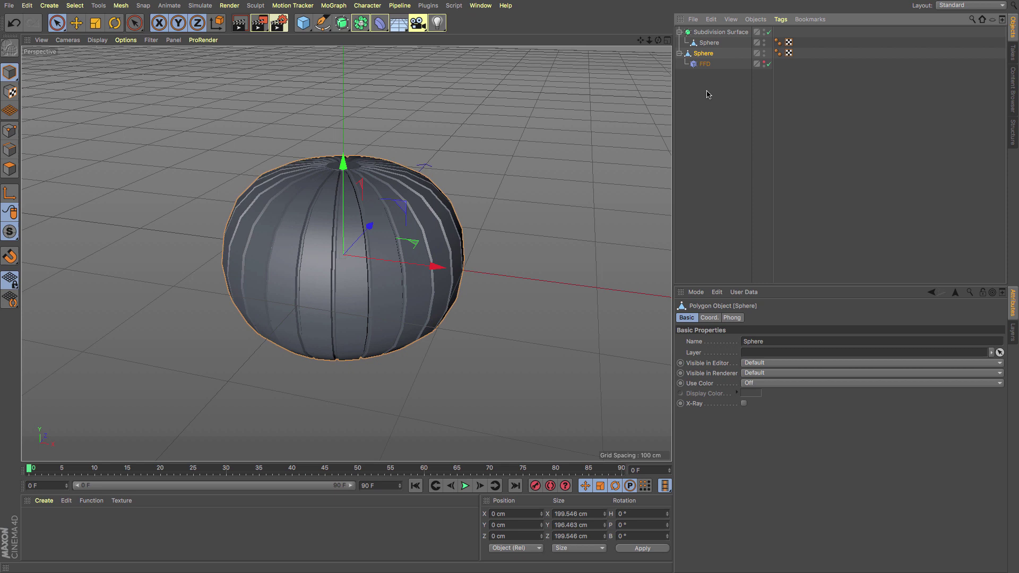
pyautogui.hotkey('alt', 'g')
pyautogui.doubleClick(701, 53)
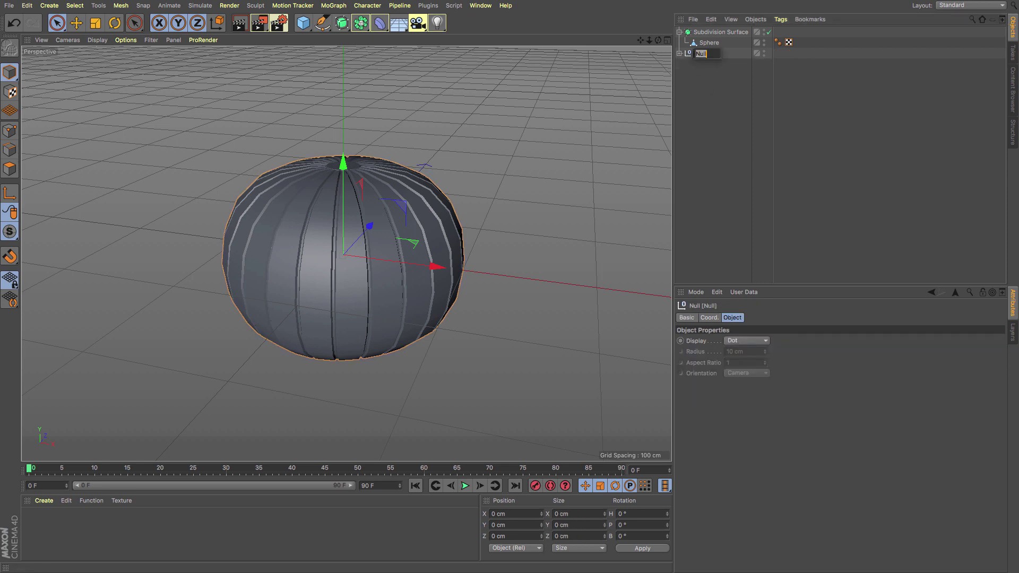
pyautogui.write('BACKUP')
pyautogui.press('Return')
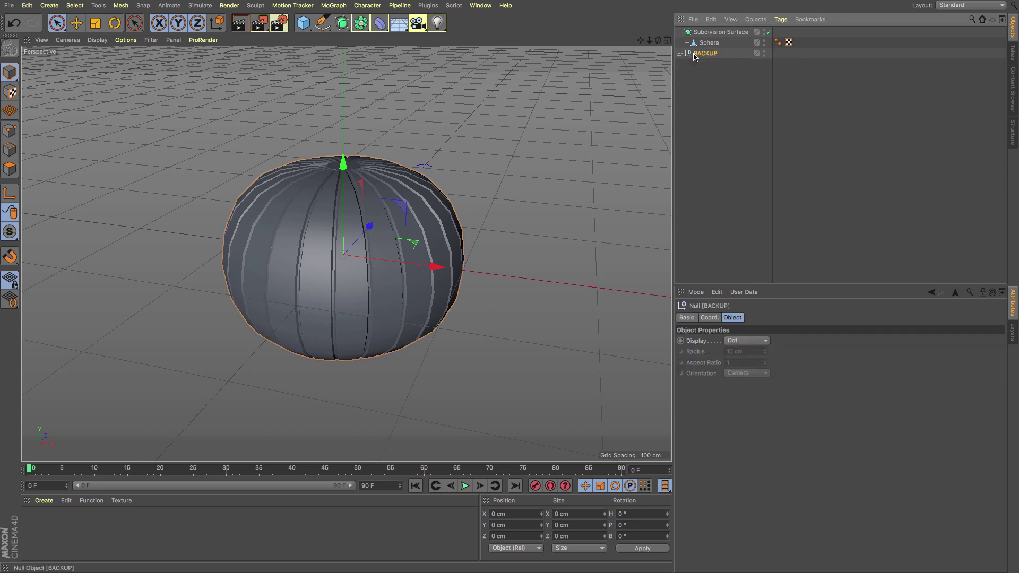
# Hide the BACKUP group, check that it holds the original sphere and FFD, and leave it collapsed and deselected
pyautogui.click(764, 53)
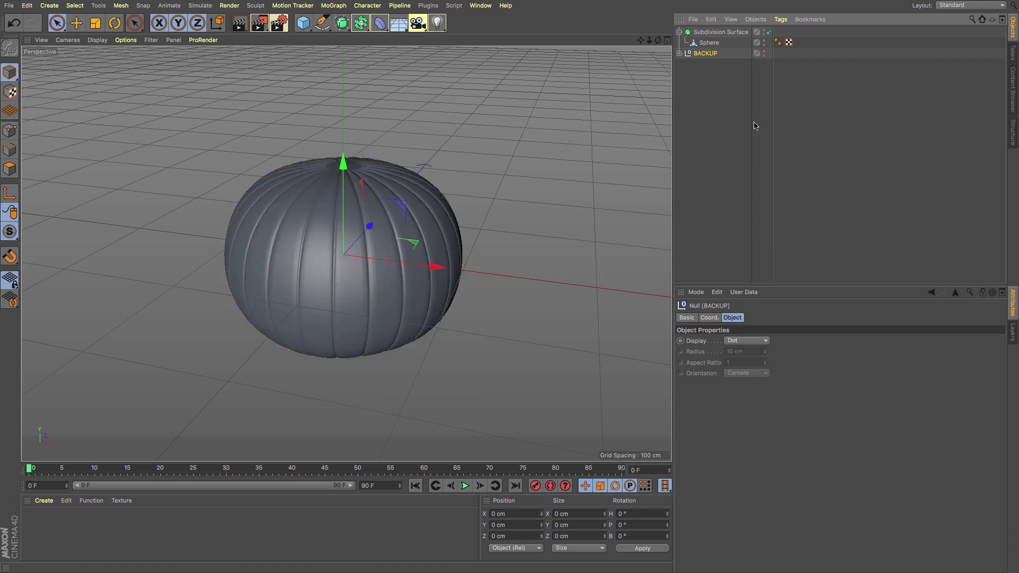
pyautogui.click(680, 53)
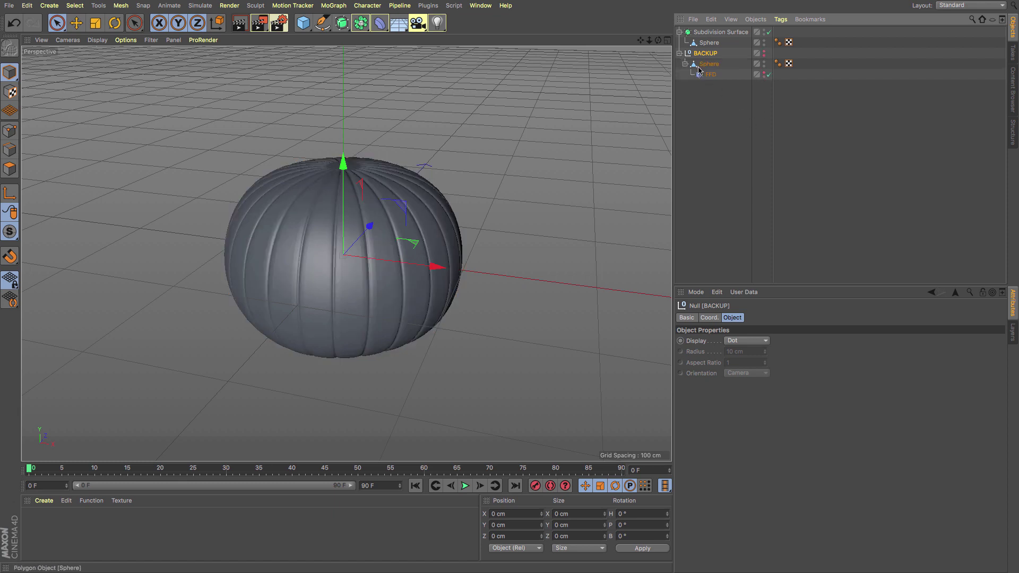
pyautogui.click(679, 53)
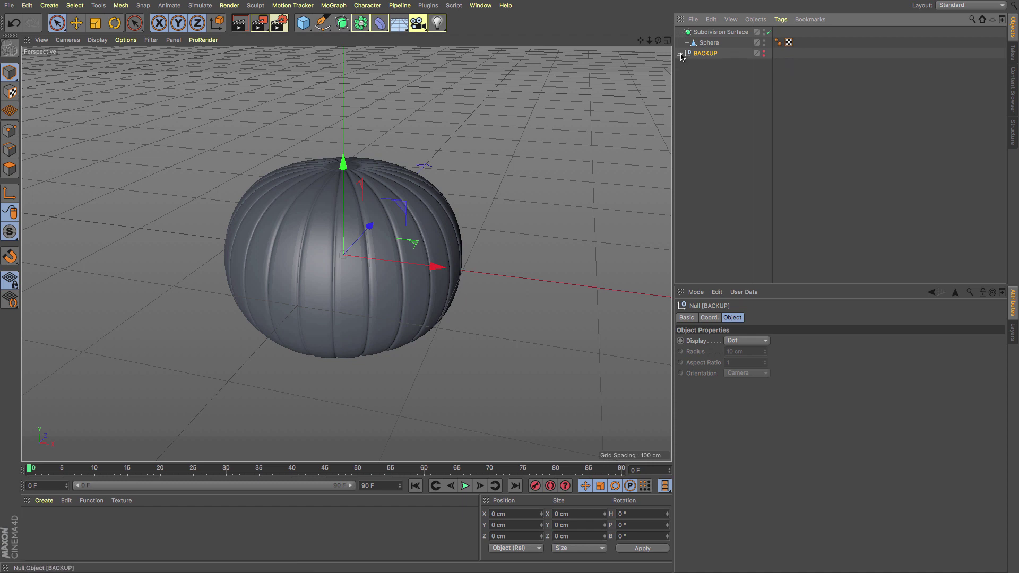
pyautogui.click(709, 109)
# Select the baked Sphere under the Subdivision Surface and switch to polygon mode
pyautogui.click(703, 31)
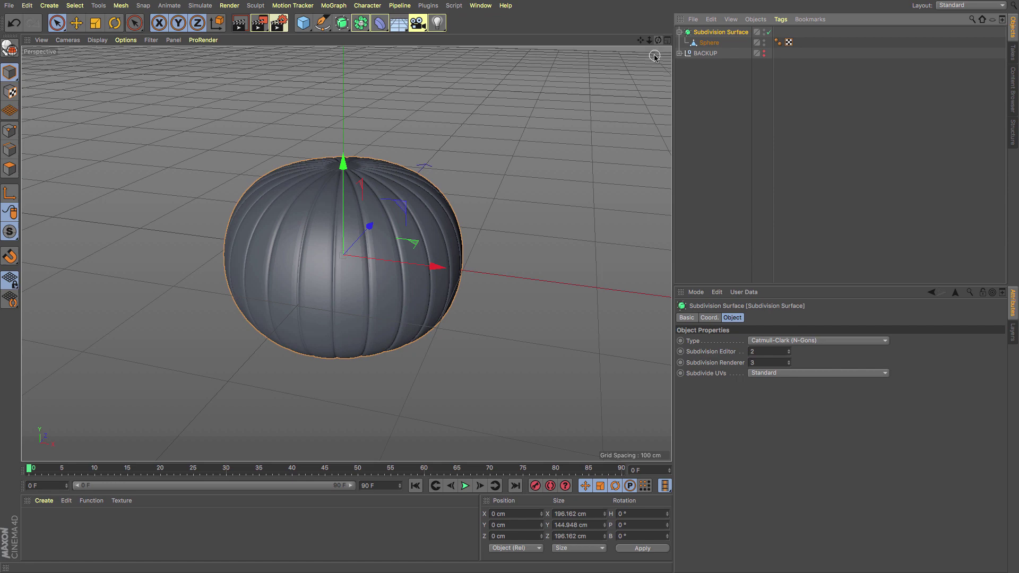
pyautogui.moveTo(641, 40); pyautogui.dragTo(695, 49)
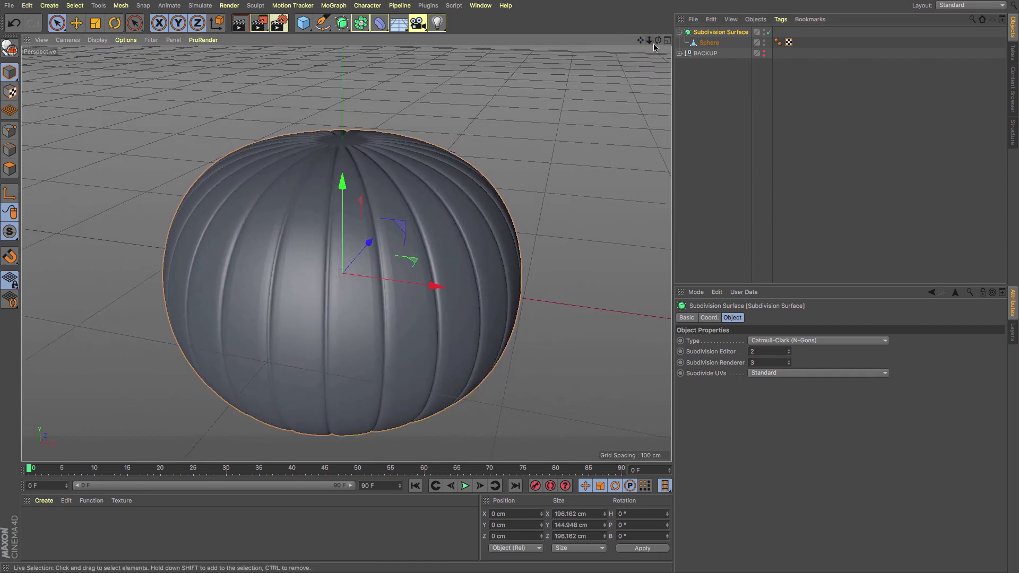
pyautogui.click(711, 45)
pyautogui.click(10, 169)
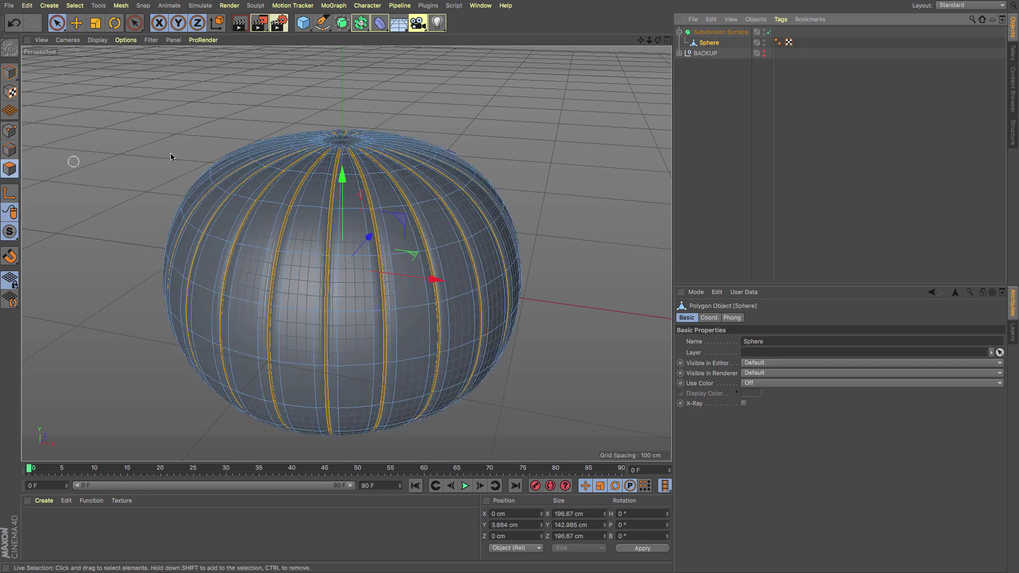
# Try to extrude the polygons around the pumpkin's top pole by 5 cm, and undo both the extrusion and the selection
pyautogui.moveTo(661, 42); pyautogui.dragTo(705, 170)
pyautogui.scroll(3, 386, 221)
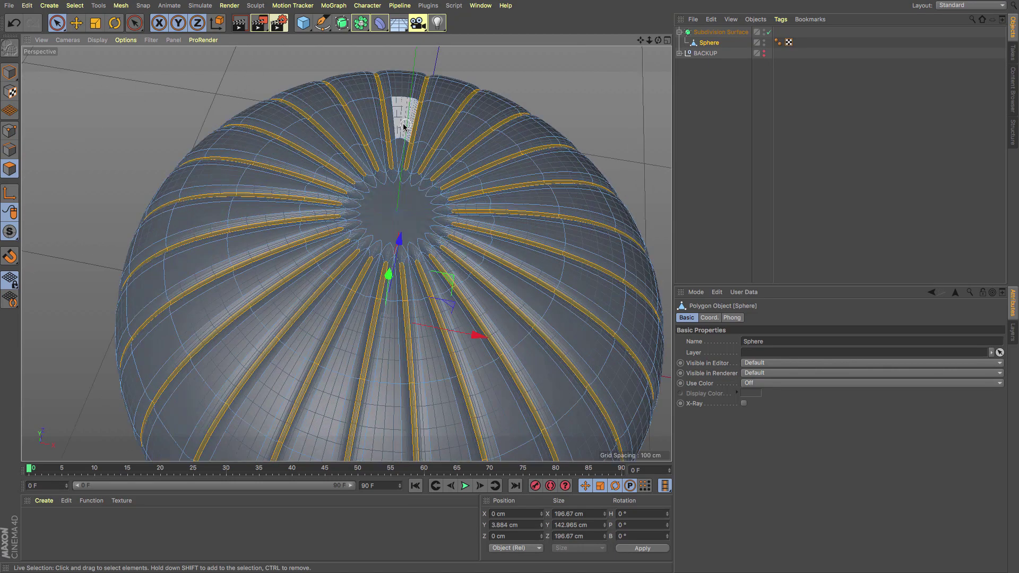
pyautogui.click(419, 212)
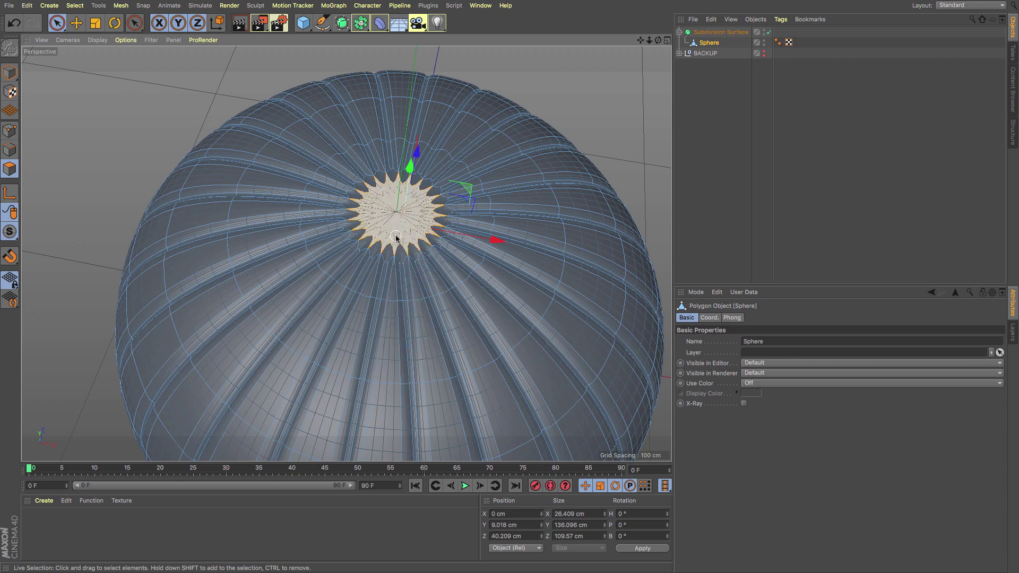
pyautogui.keyDown('alt'); pyautogui.moveTo(396, 238); pyautogui.dragTo(428, 168); pyautogui.keyUp('alt')
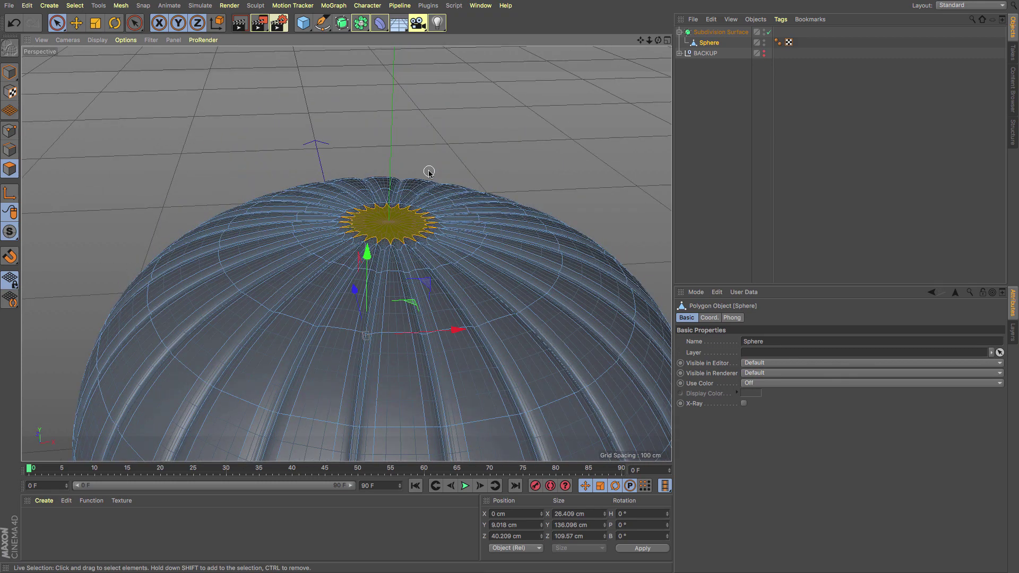
pyautogui.press('m')
pyautogui.press('t')
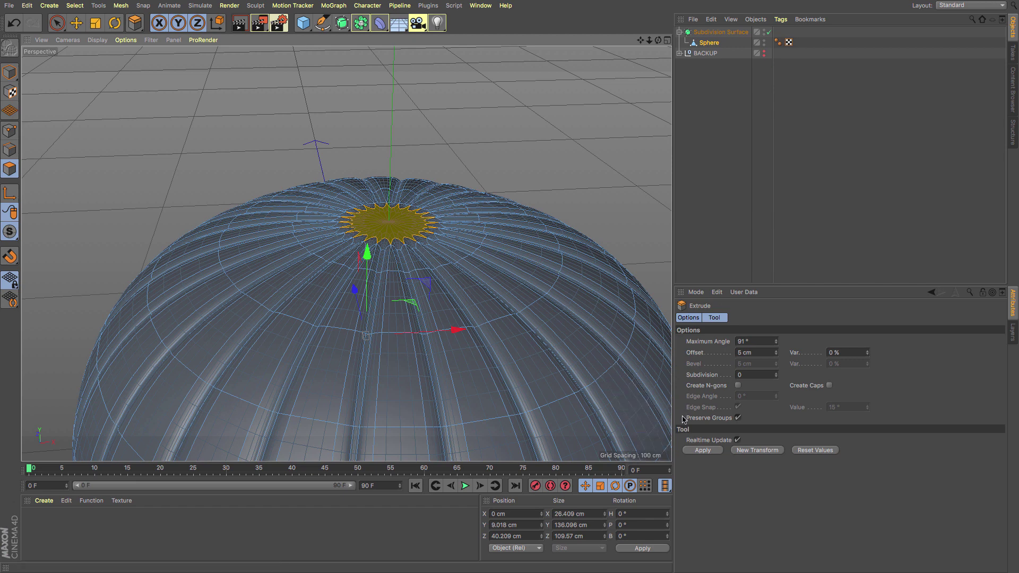
pyautogui.click(703, 450)
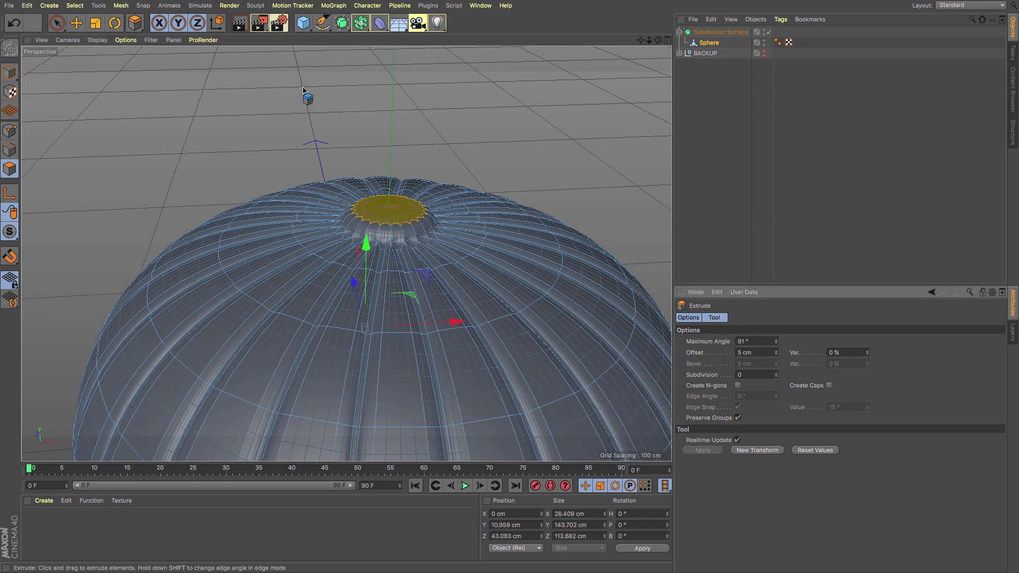
pyautogui.press('e')
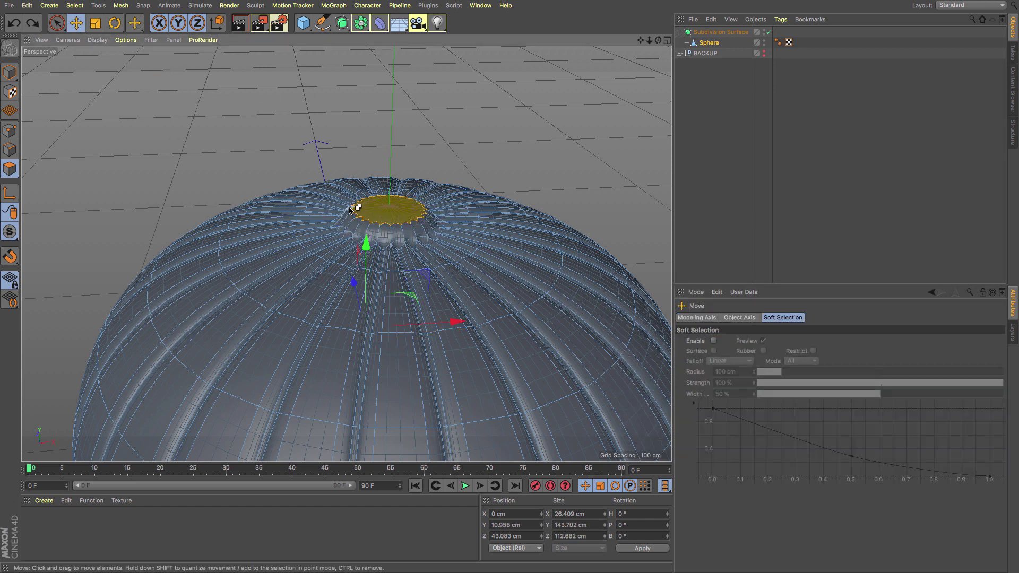
pyautogui.hotkey('ctrl', 'z')
pyautogui.hotkey('ctrl', 'z')
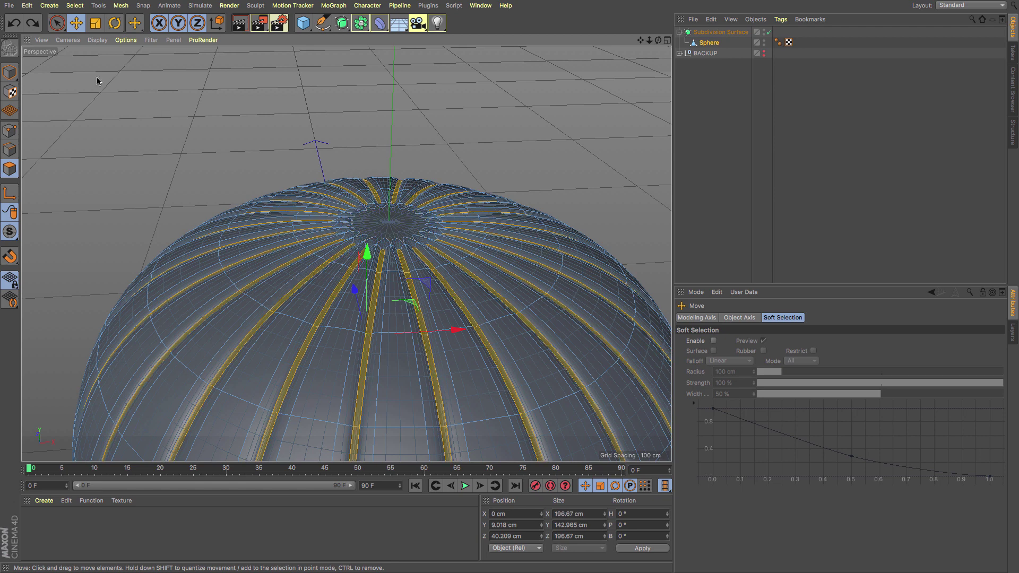
# Select only the star-shaped ring of polygons around the top pole with Live Selection and extrude it by 5 cm
pyautogui.click(57, 22)
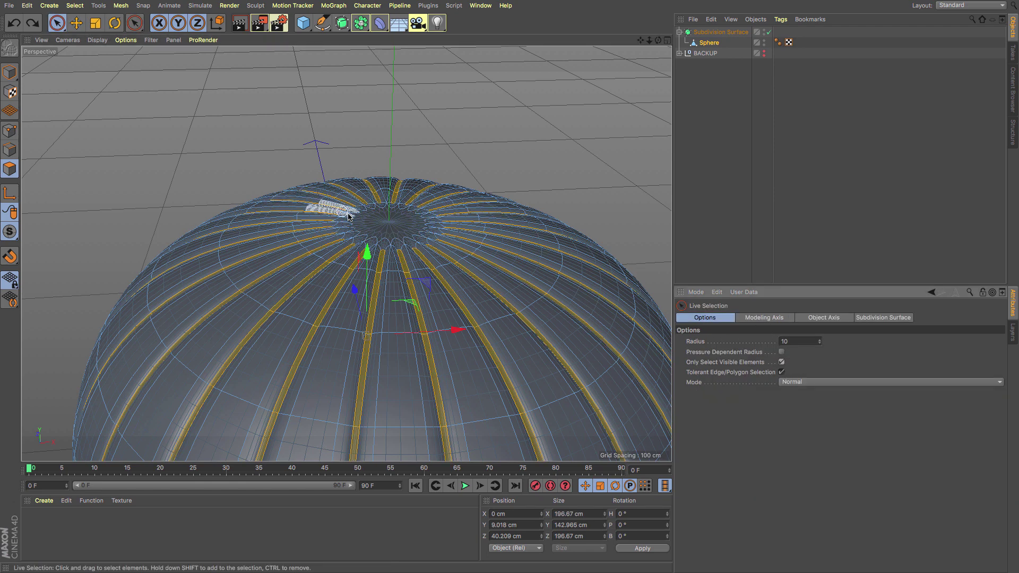
pyautogui.click(383, 226)
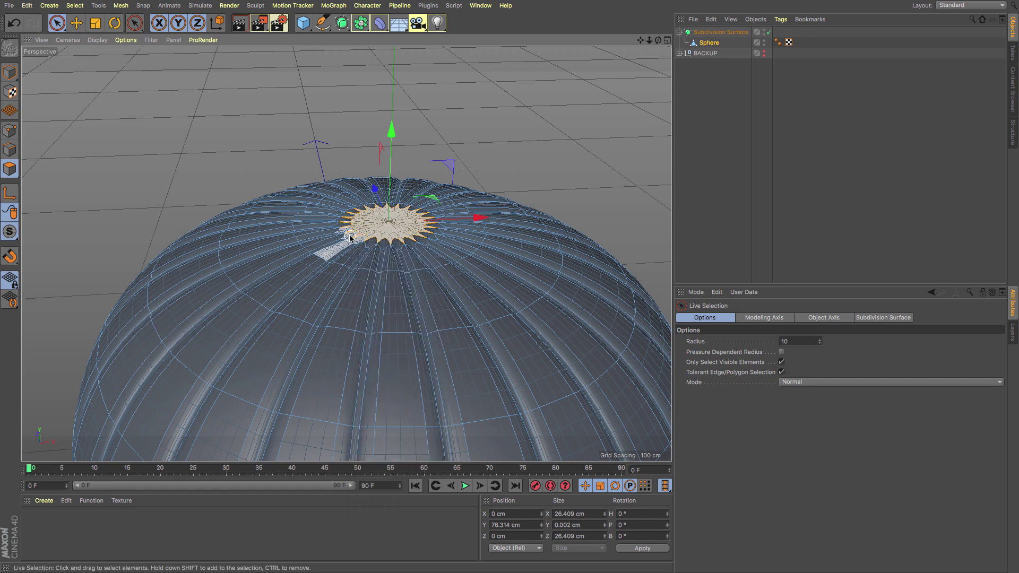
pyautogui.press('d')
pyautogui.click(704, 455)
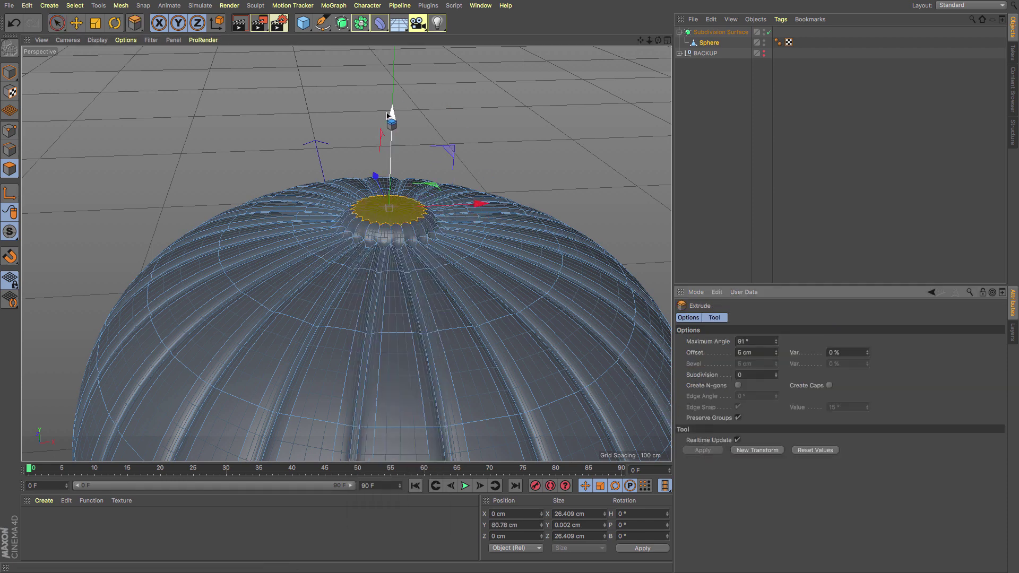
# Pull the extruded cap up into a stem, extrude it once more by 5 cm and raise its tip to about 129.2 cm in Y
pyautogui.moveTo(391, 109); pyautogui.dragTo(394, 4)
pyautogui.moveTo(410, 154)
pyautogui.mouseDown()
pyautogui.moveTo(413, 142)
pyautogui.moveTo(416, 156)
pyautogui.mouseUp()
pyautogui.click(750, 452)
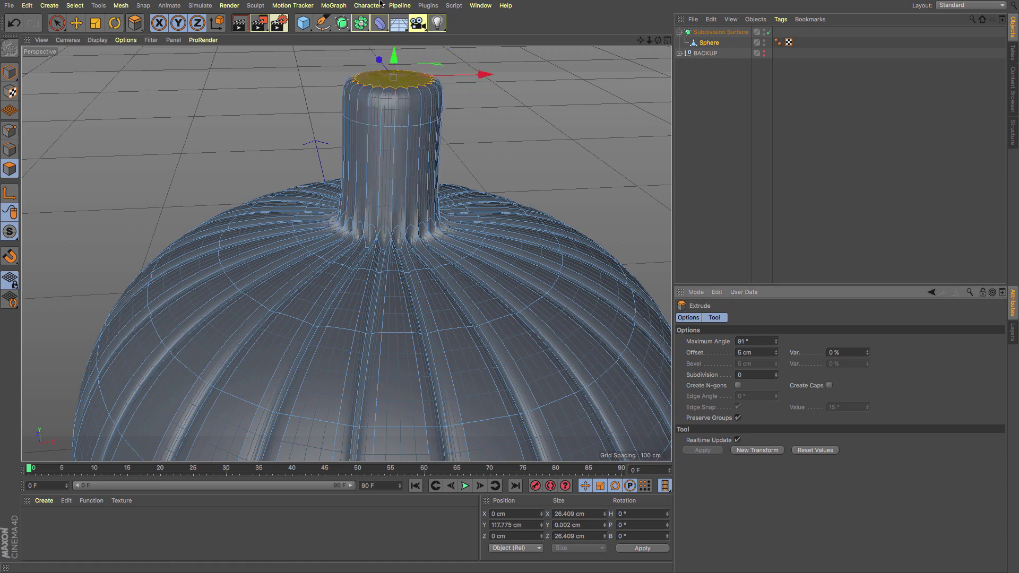
pyautogui.moveTo(395, 60); pyautogui.dragTo(394, 18)
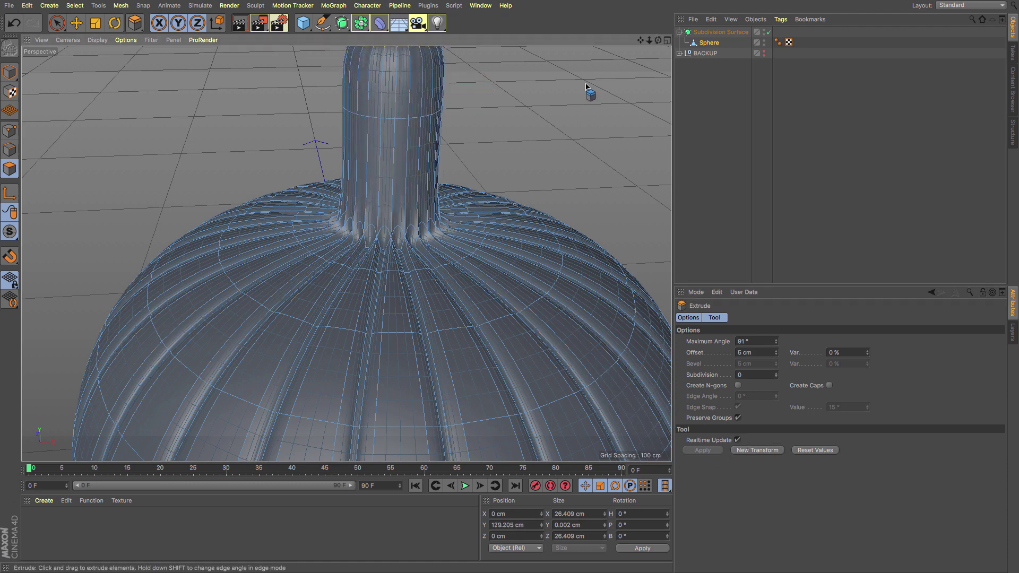
# Bend the stem by moving its tip to about 17 cm in X and tilting it downward, and deselect the object
pyautogui.moveTo(650, 41); pyautogui.dragTo(634, 49)
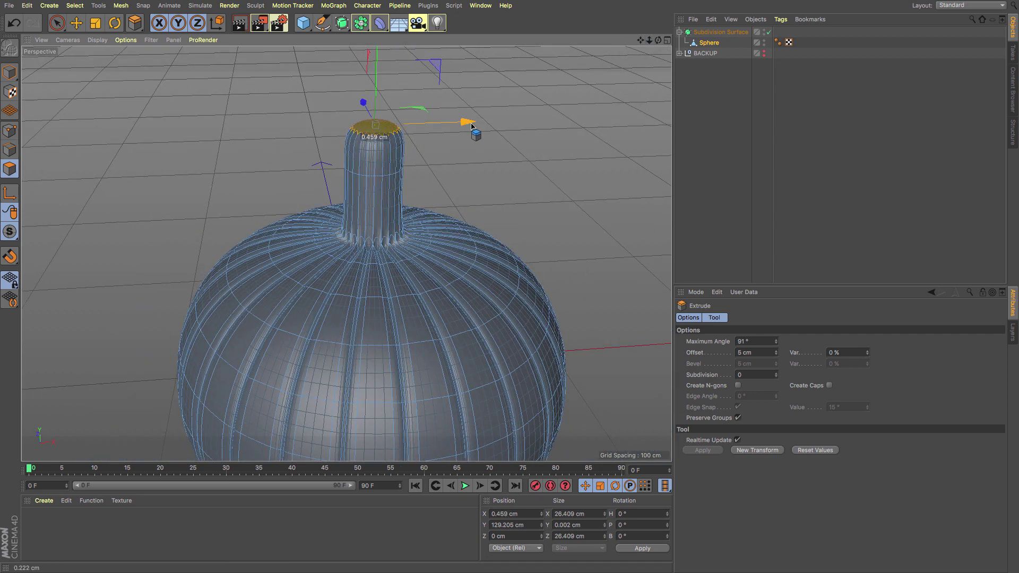
pyautogui.moveTo(467, 121); pyautogui.dragTo(502, 121)
pyautogui.click(115, 23)
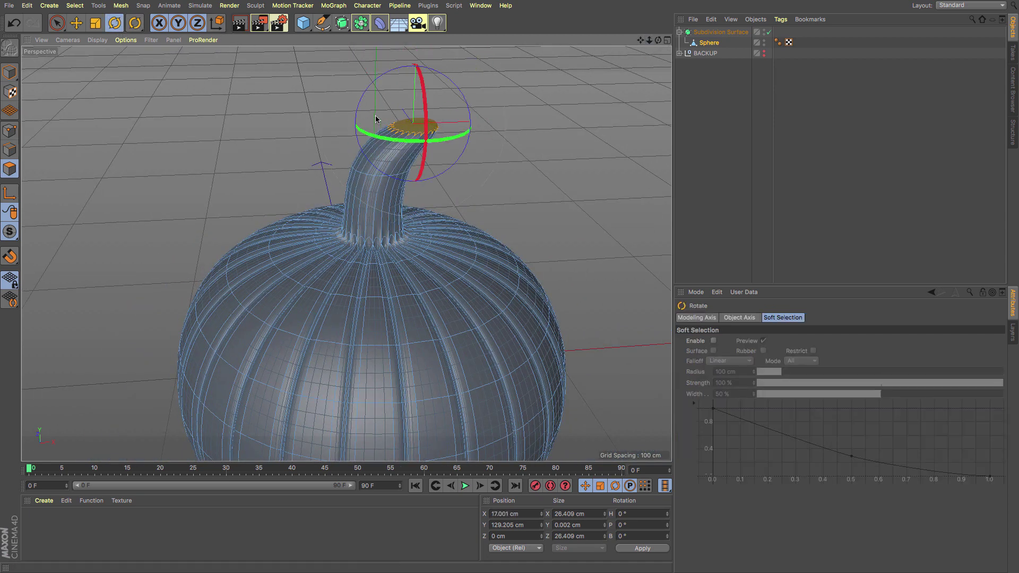
pyautogui.moveTo(367, 101); pyautogui.dragTo(402, 81)
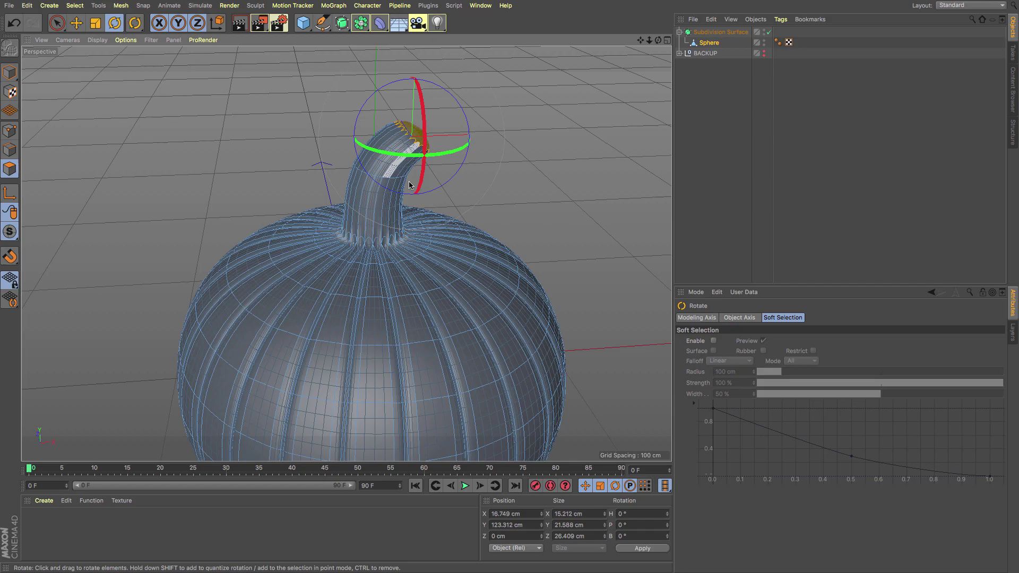
pyautogui.keyDown('alt'); pyautogui.moveTo(391, 273); pyautogui.dragTo(300, 244); pyautogui.keyUp('alt')
pyautogui.click(723, 184)
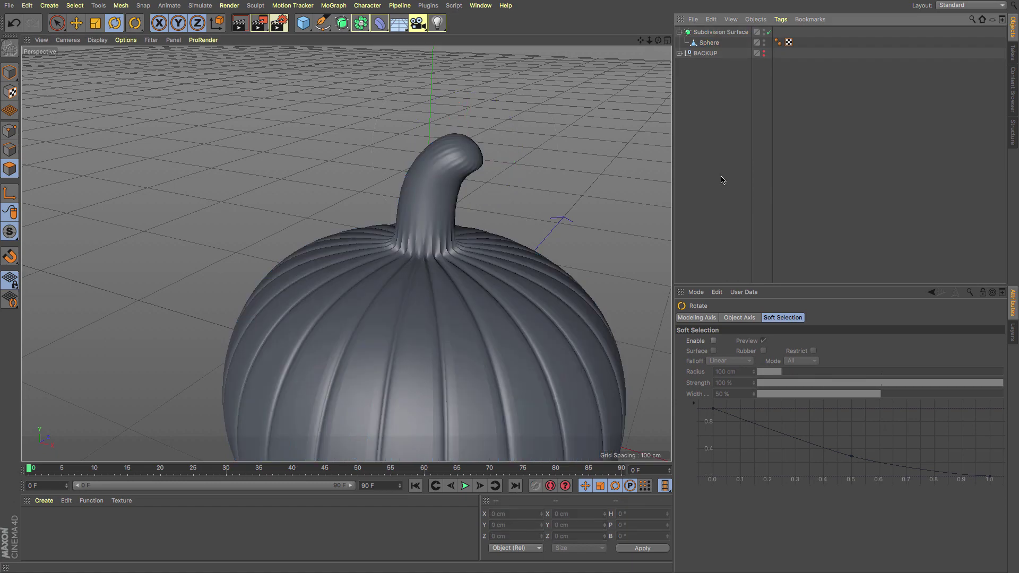
pyautogui.scroll(-3, 579, 121)
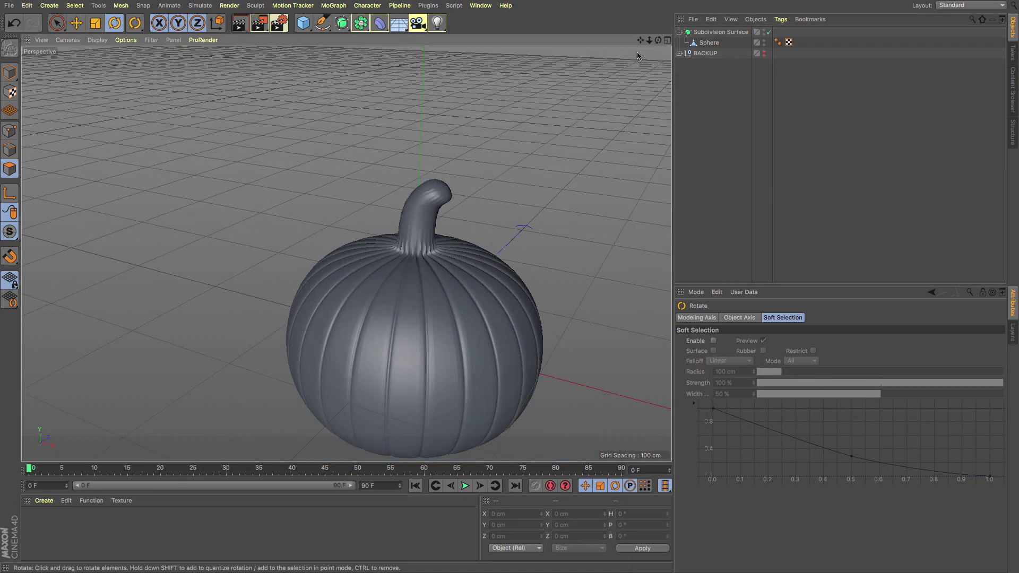
pyautogui.keyDown('alt'); pyautogui.moveTo(352, 259); pyautogui.dragTo(317, 206, button='middle'); pyautogui.keyUp('alt')
pyautogui.keyDown('alt'); pyautogui.moveTo(380, 306); pyautogui.dragTo(428, 307); pyautogui.keyUp('alt')
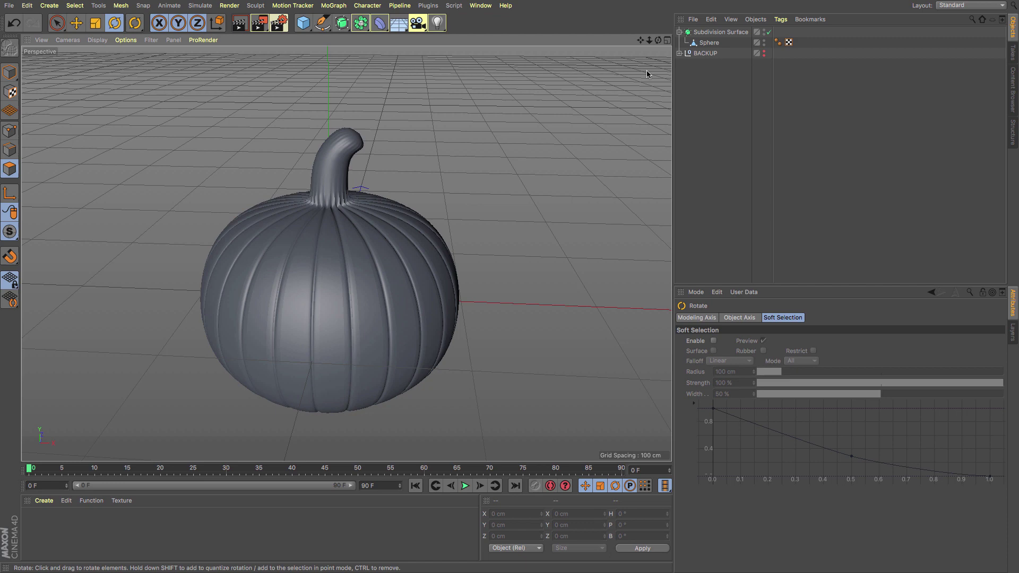
pyautogui.moveTo(640, 40); pyautogui.dragTo(676, 0)
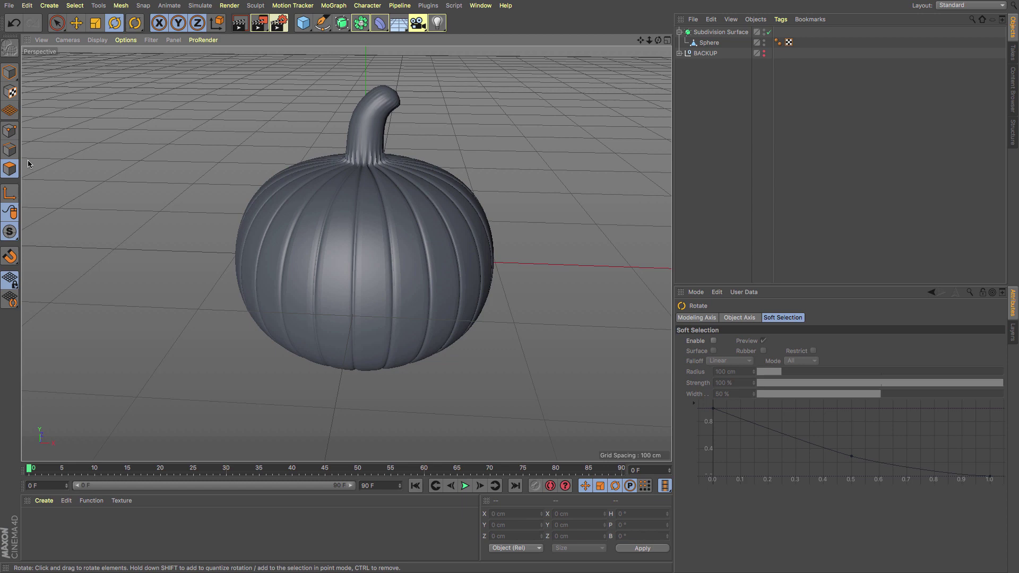
# Show the Sphere's edges in edge mode, frame the pumpkin body in the Front view and clear the leftover edge selection
pyautogui.click(9, 131)
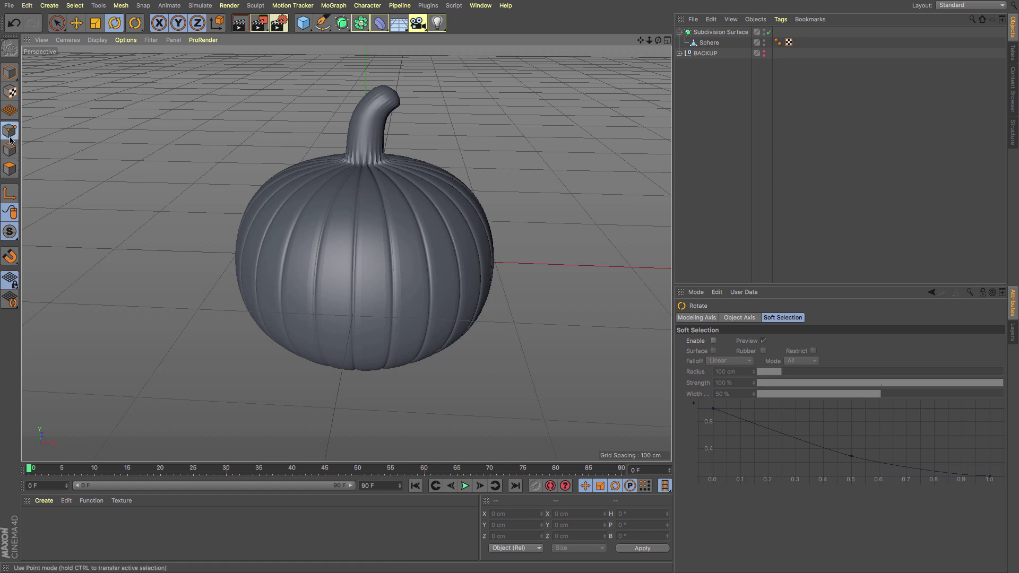
pyautogui.click(708, 44)
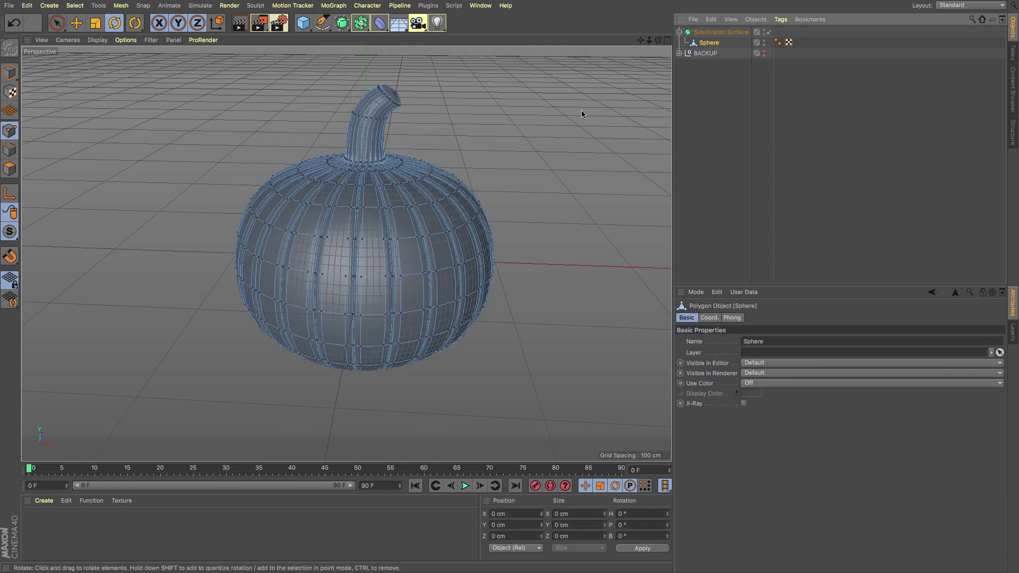
pyautogui.click(10, 150)
pyautogui.press('F4')
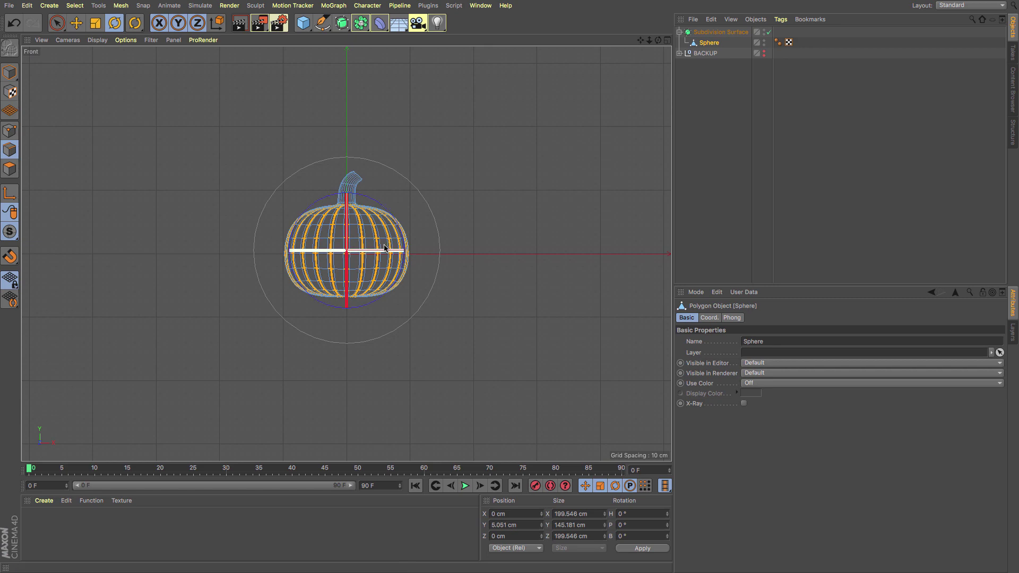
pyautogui.scroll(5, 378, 230)
pyautogui.moveTo(640, 42); pyautogui.dragTo(609, 96)
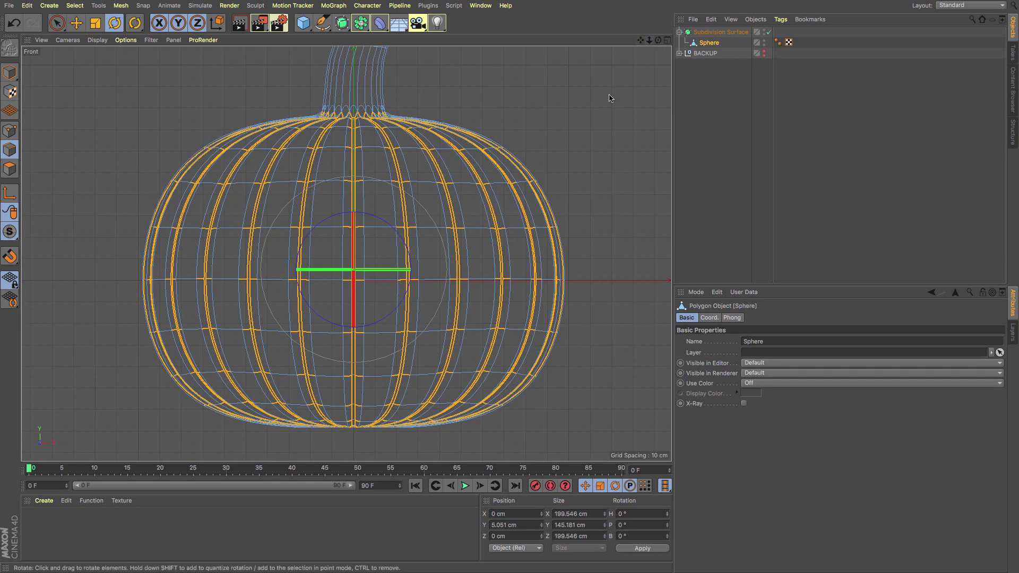
pyautogui.click(609, 95)
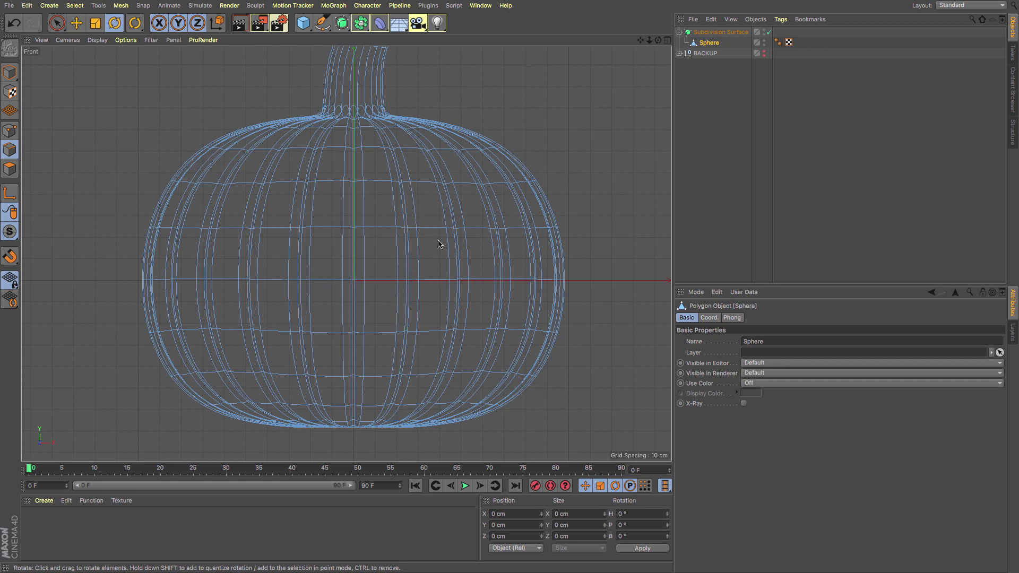
# Activate the Line Cut tool for the pumpkin mesh
pyautogui.press('k')
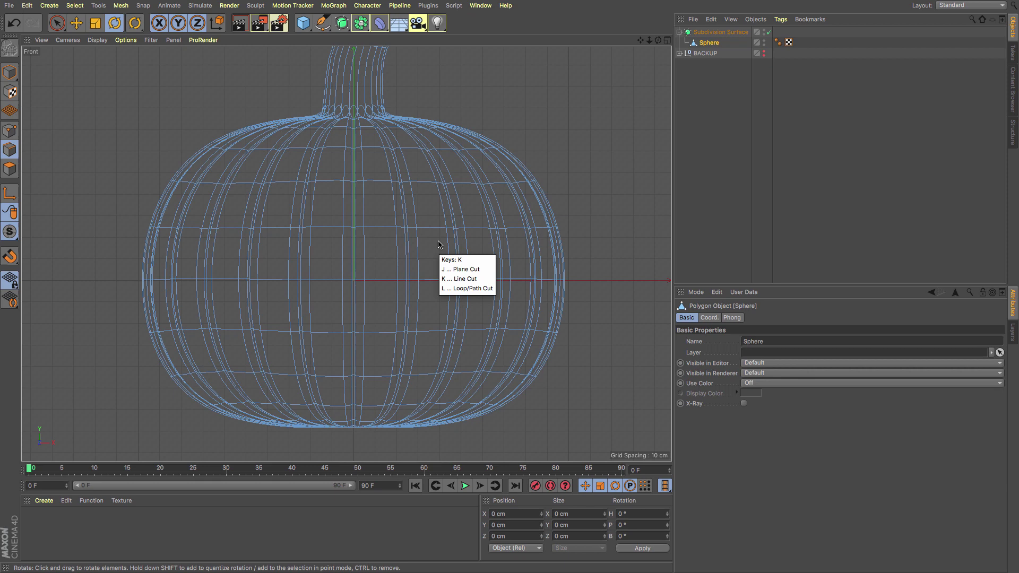
pyautogui.press('k')
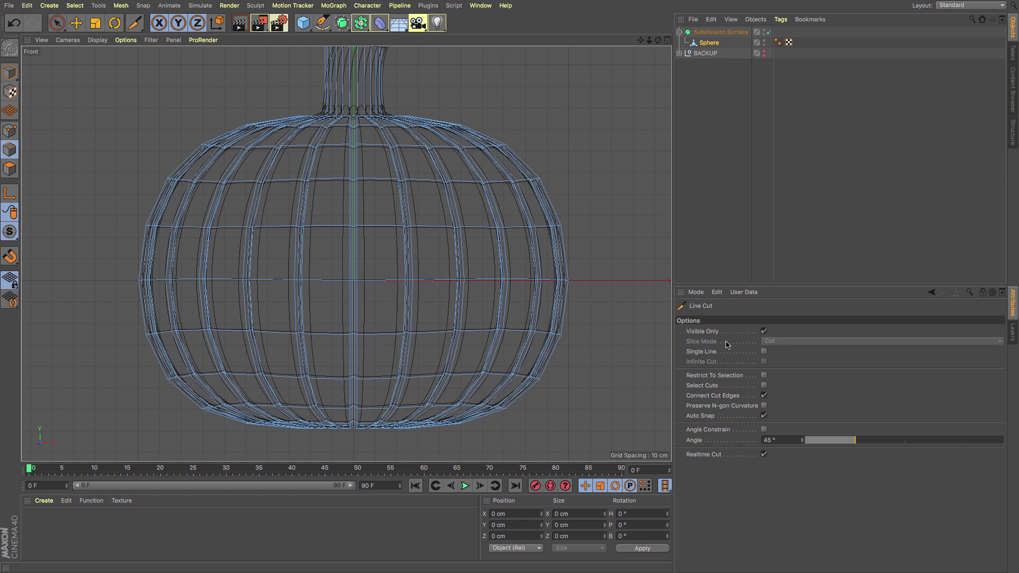
# Select a large block of front-facing polygons across the middle of the pumpkin body with Live Selection in polygon mode
pyautogui.click(57, 24)
pyautogui.click(10, 168)
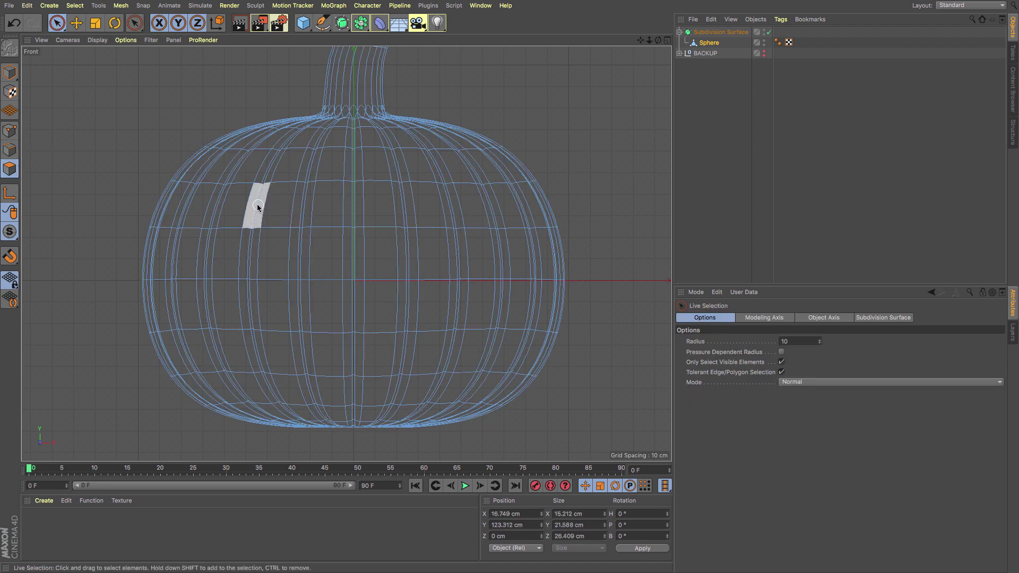
pyautogui.moveTo(258, 207); pyautogui.dragTo(458, 212)
pyautogui.moveTo(471, 251)
pyautogui.mouseDown()
pyautogui.moveTo(261, 255)
pyautogui.moveTo(256, 298)
pyautogui.moveTo(426, 304)
pyautogui.mouseUp()
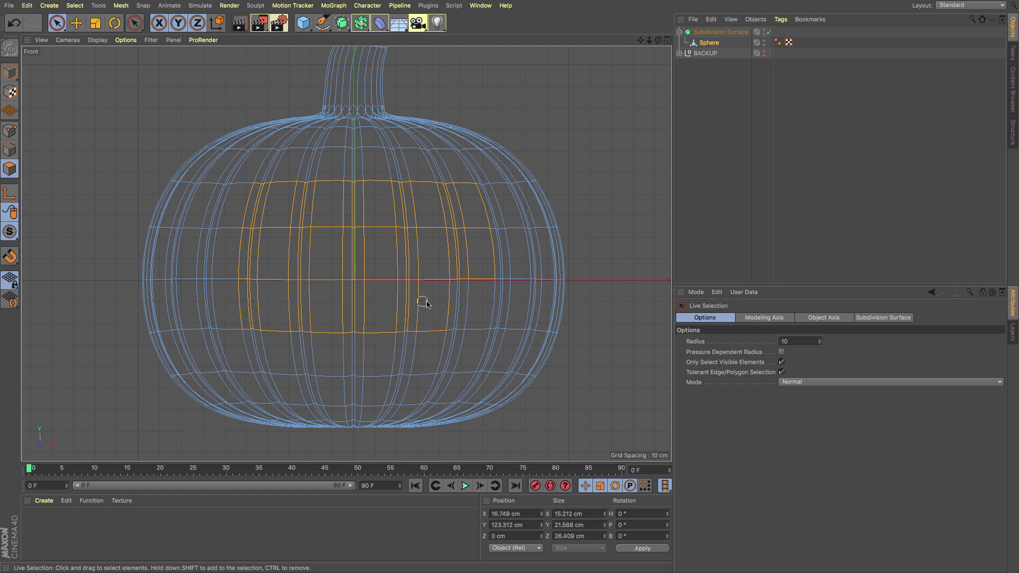
pyautogui.moveTo(445, 344); pyautogui.dragTo(266, 339)
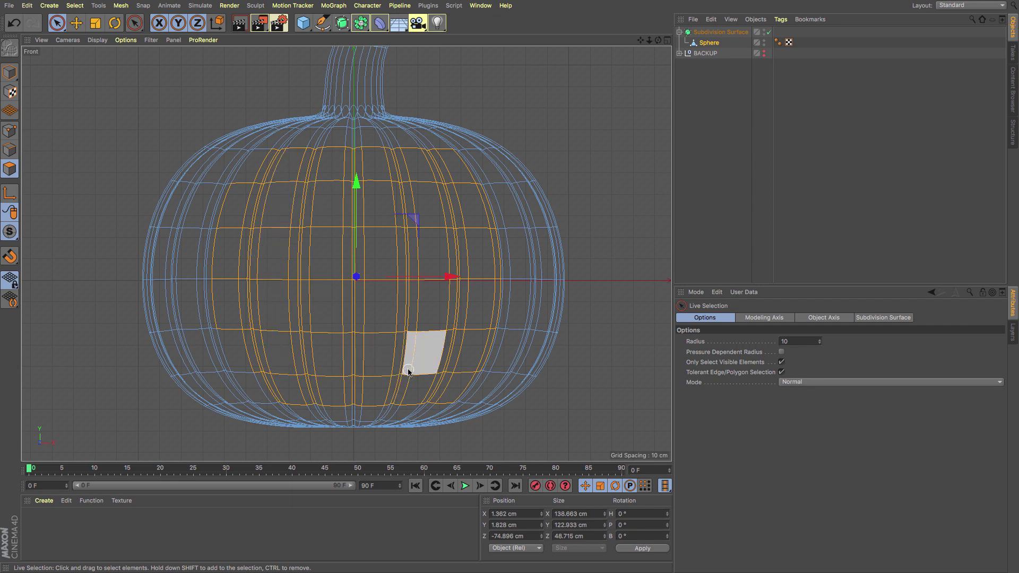
# Set up the Line Cut tool with Visible Only off and Restrict To Selection on, checking the selection from the side
pyautogui.press('k')
pyautogui.press('k')
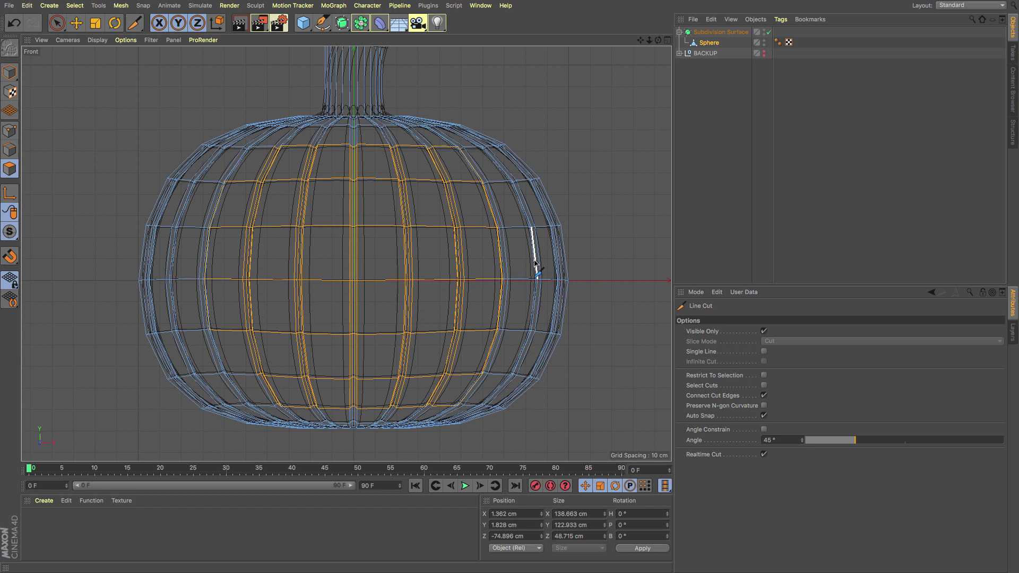
pyautogui.click(765, 332)
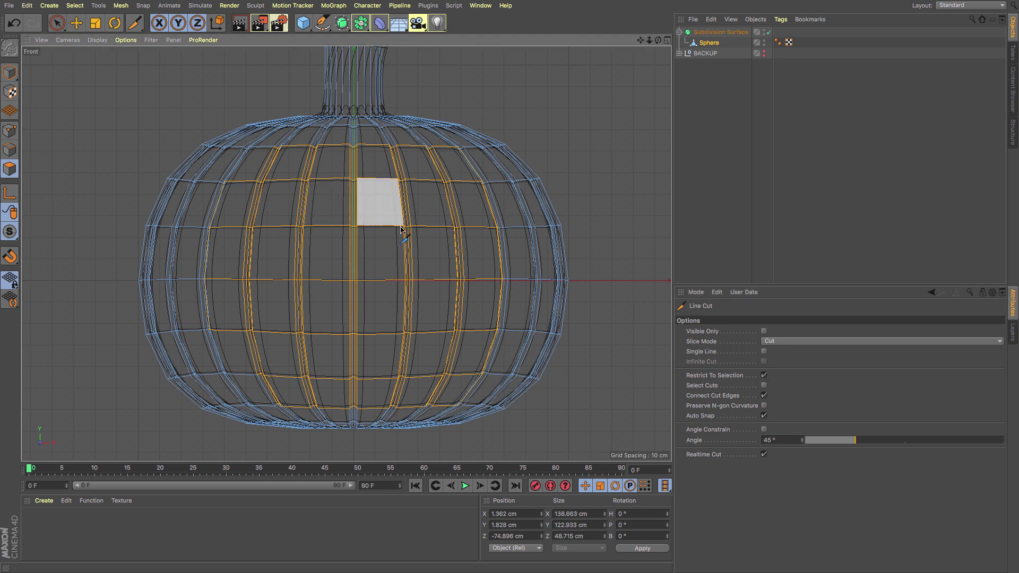
pyautogui.press('F3')
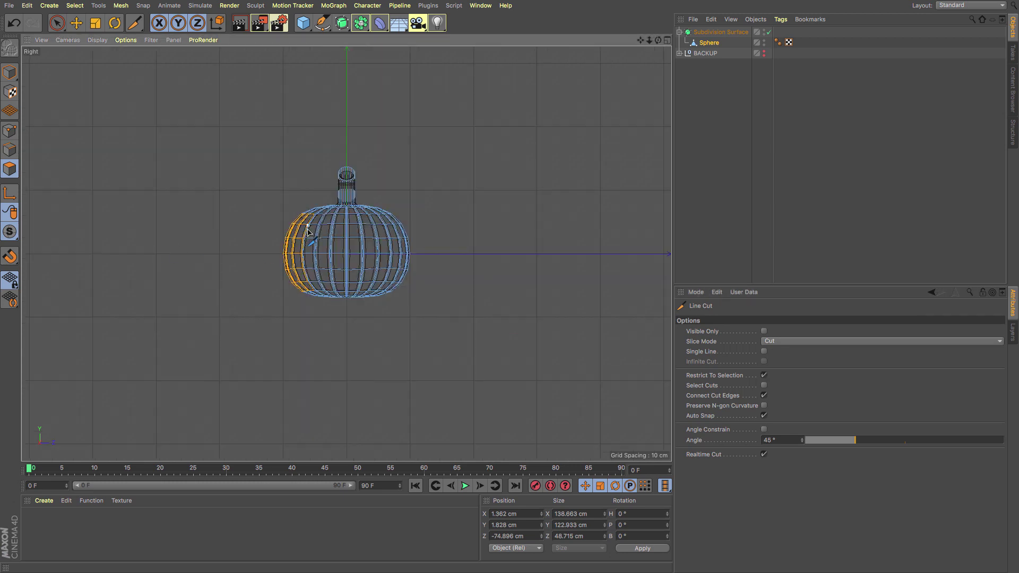
pyautogui.press('F1')
pyautogui.press('F4')
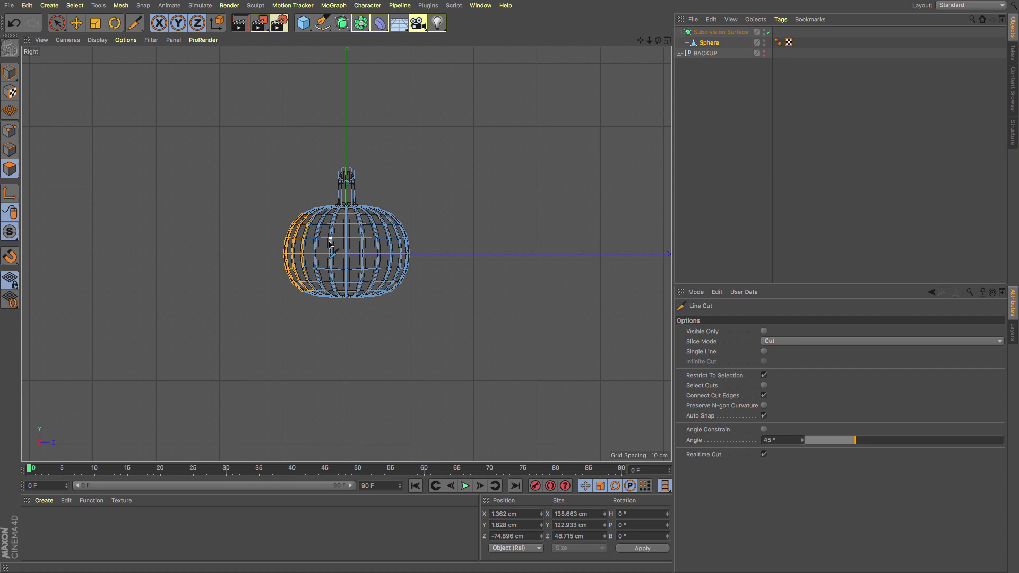
pyautogui.scroll(5, 329, 244)
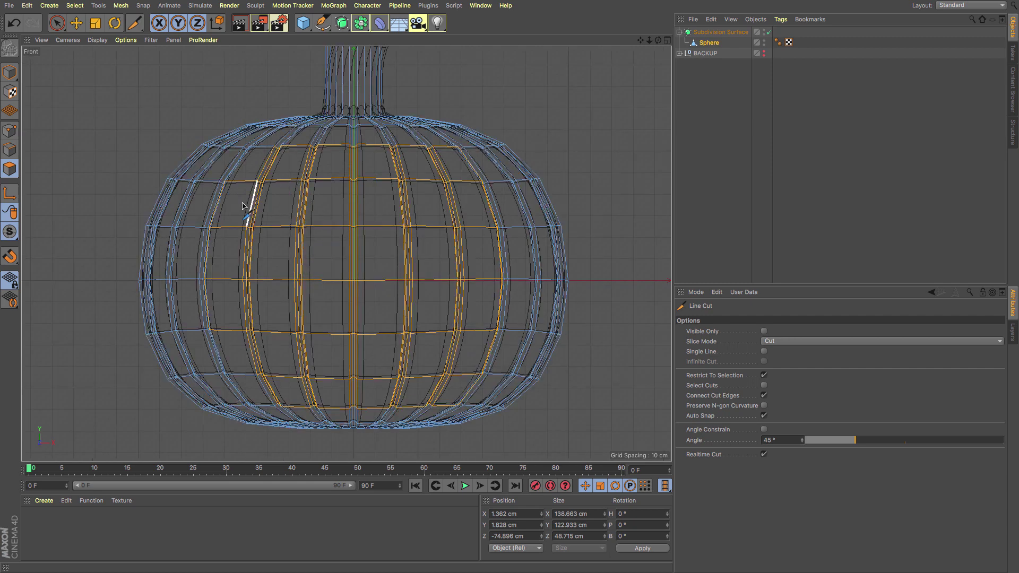
# Cut a closed triangular outline for the left eye into the selected front polygons of the pumpkin
pyautogui.click(279, 198)
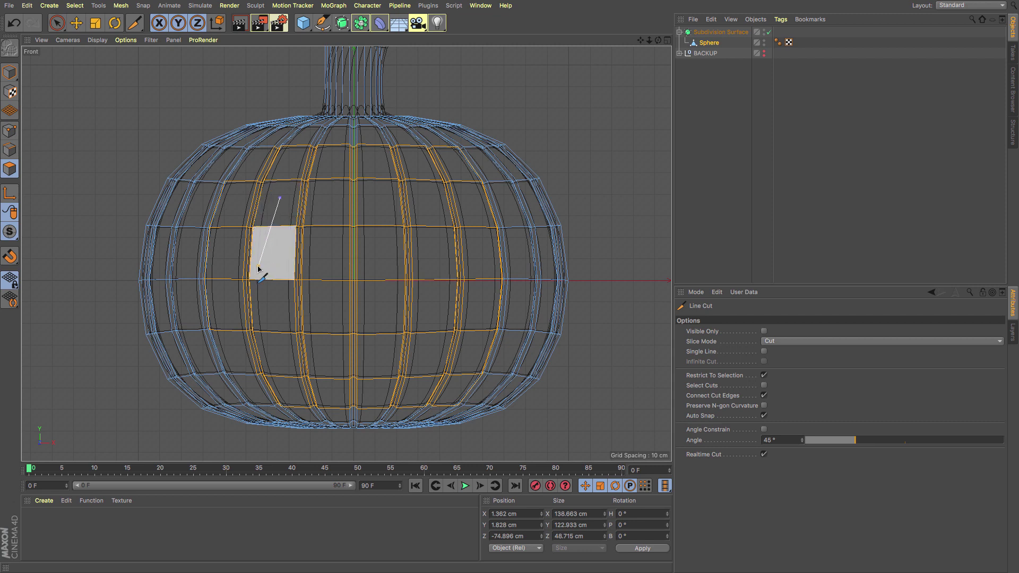
pyautogui.click(266, 269)
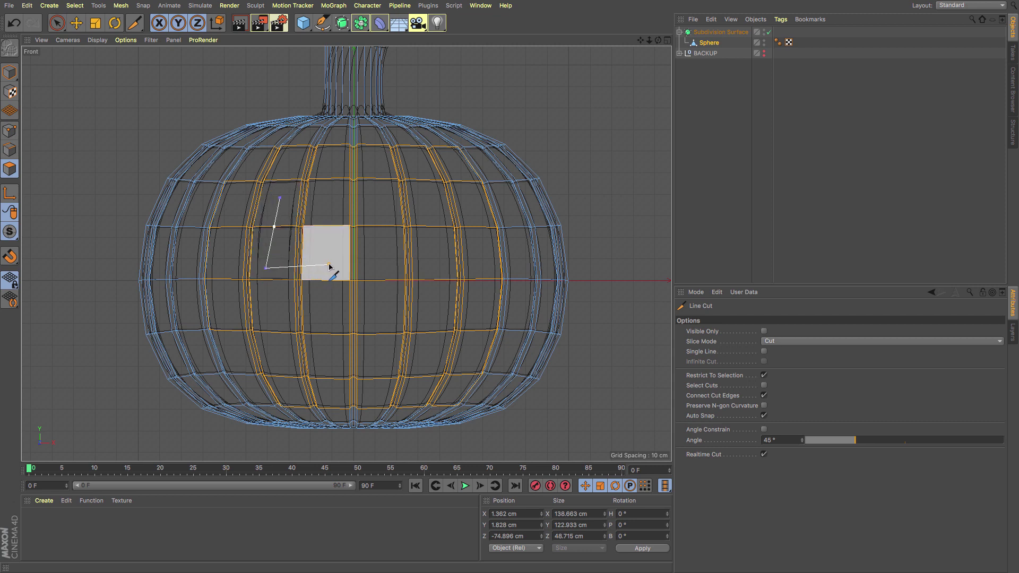
pyautogui.click(331, 265)
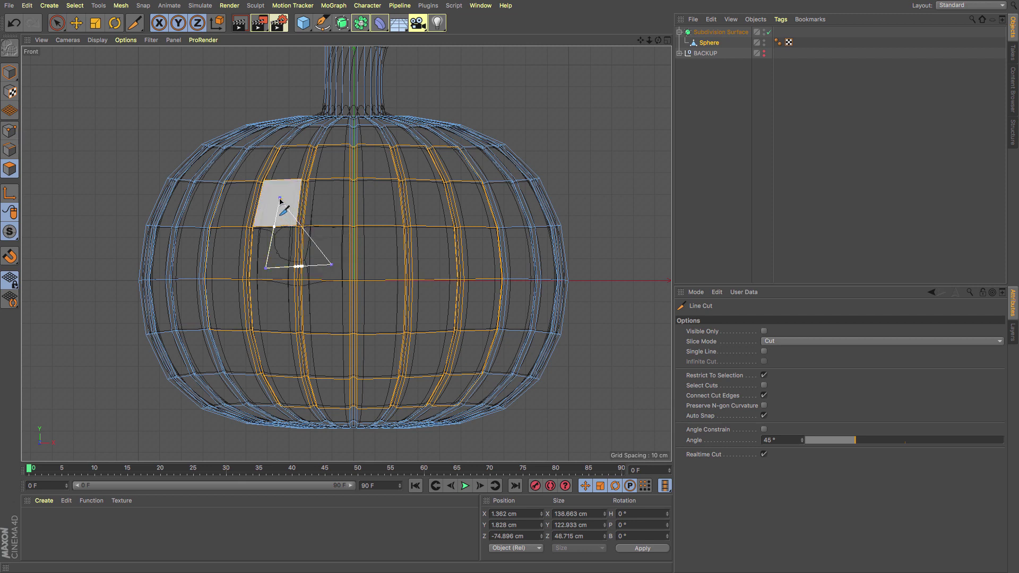
pyautogui.click(280, 200)
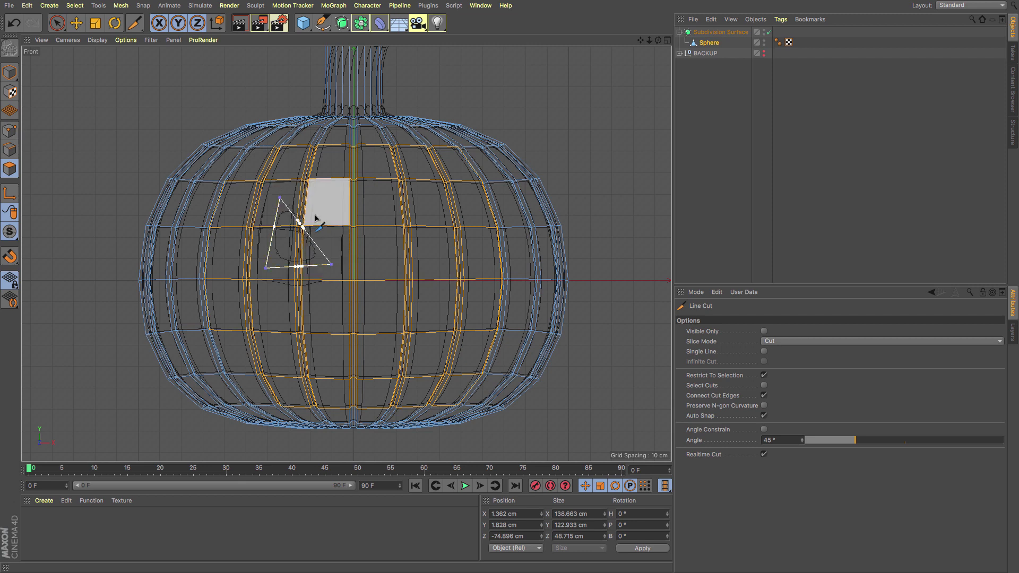
pyautogui.press('Escape')
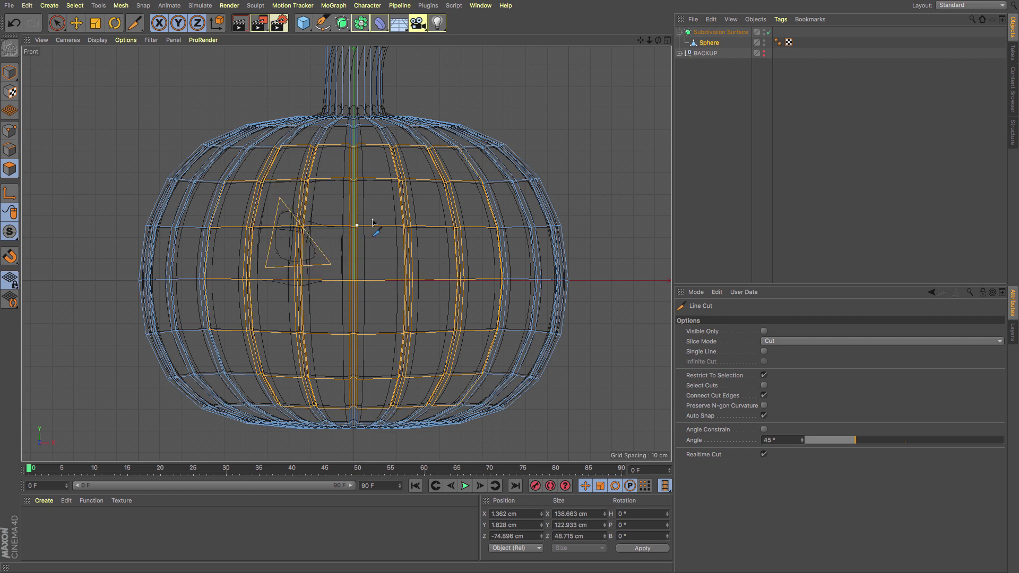
# Cut a matching closed triangle for the right eye, level with the left one and mirrored across the pumpkin's centre
pyautogui.click(423, 205)
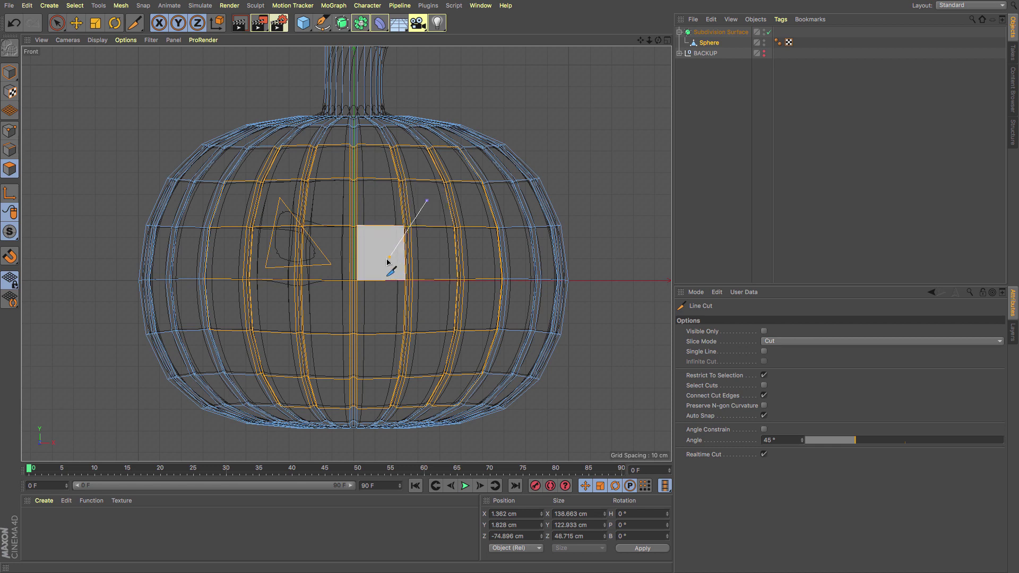
pyautogui.click(383, 264)
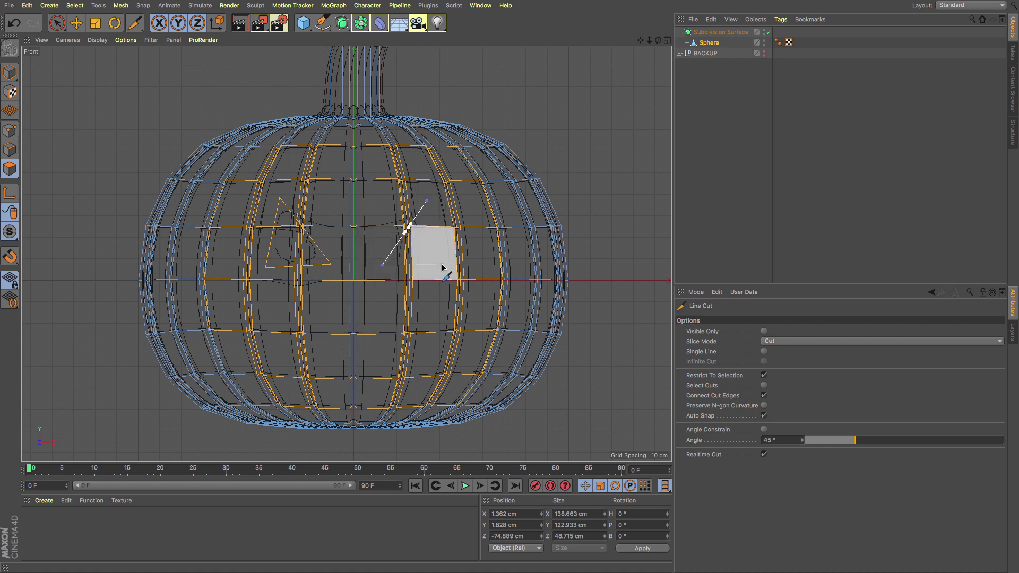
pyautogui.click(442, 265)
pyautogui.click(428, 202)
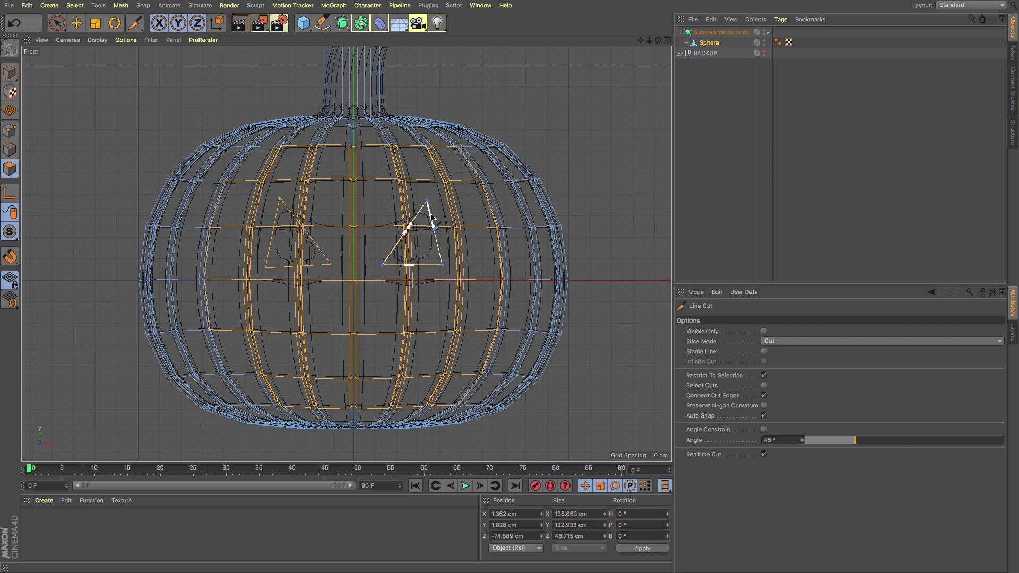
pyautogui.click(351, 226)
# Cut a smaller closed triangle for the nose on the centre line, between and just below the eyes
pyautogui.scroll(3, 352, 268)
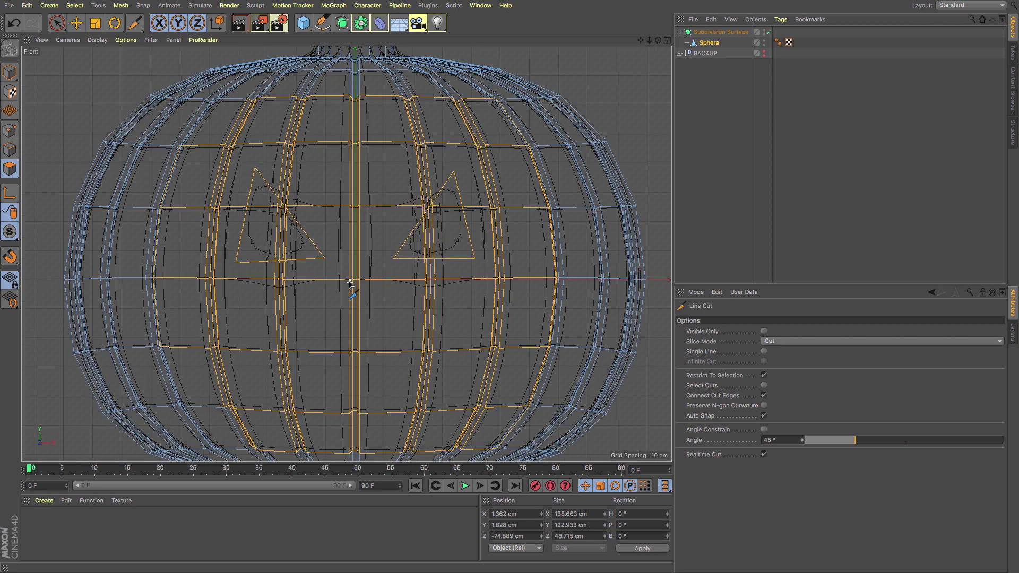
pyautogui.click(329, 313)
pyautogui.click(377, 313)
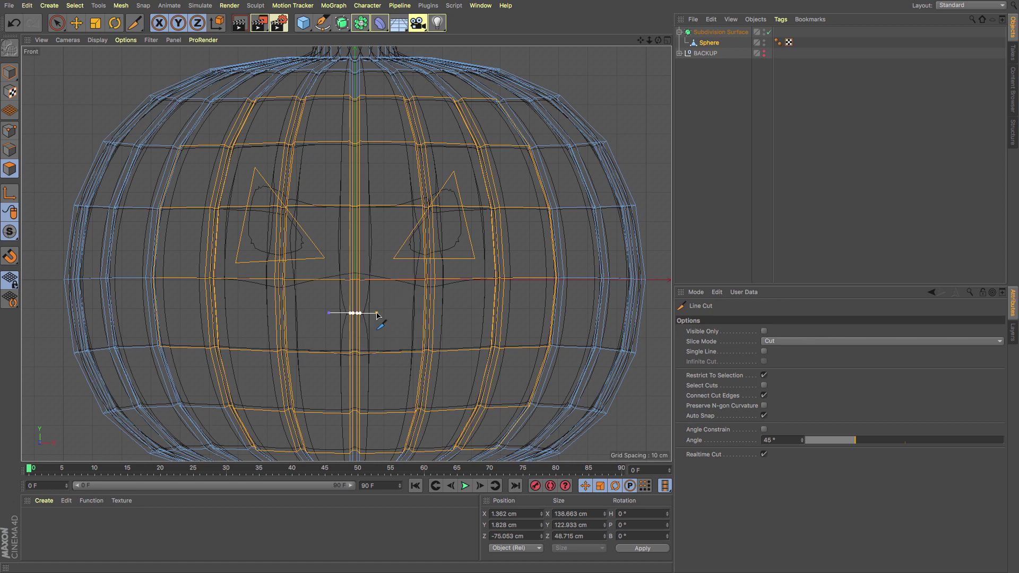
pyautogui.click(356, 253)
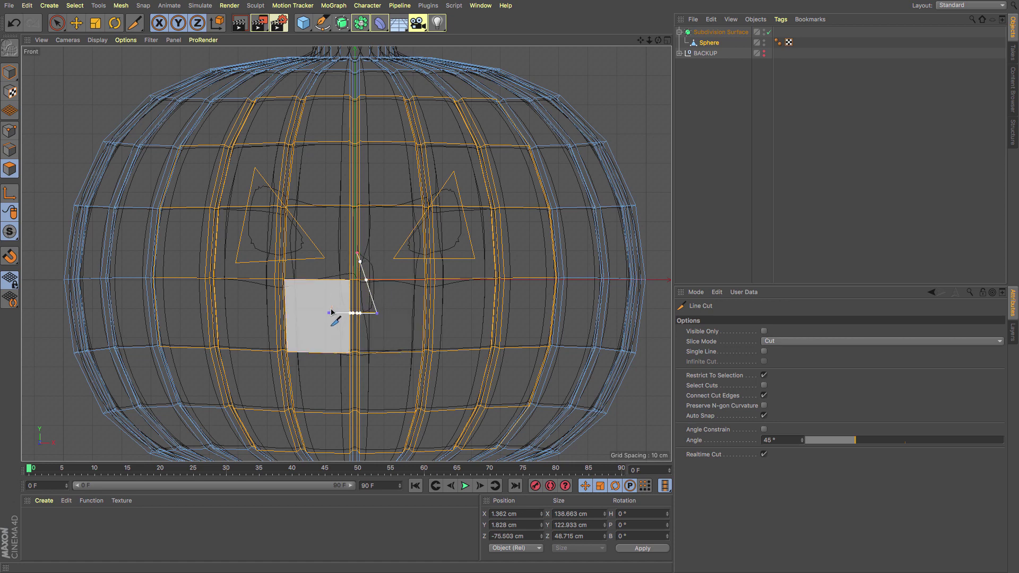
pyautogui.click(329, 313)
pyautogui.press('Escape')
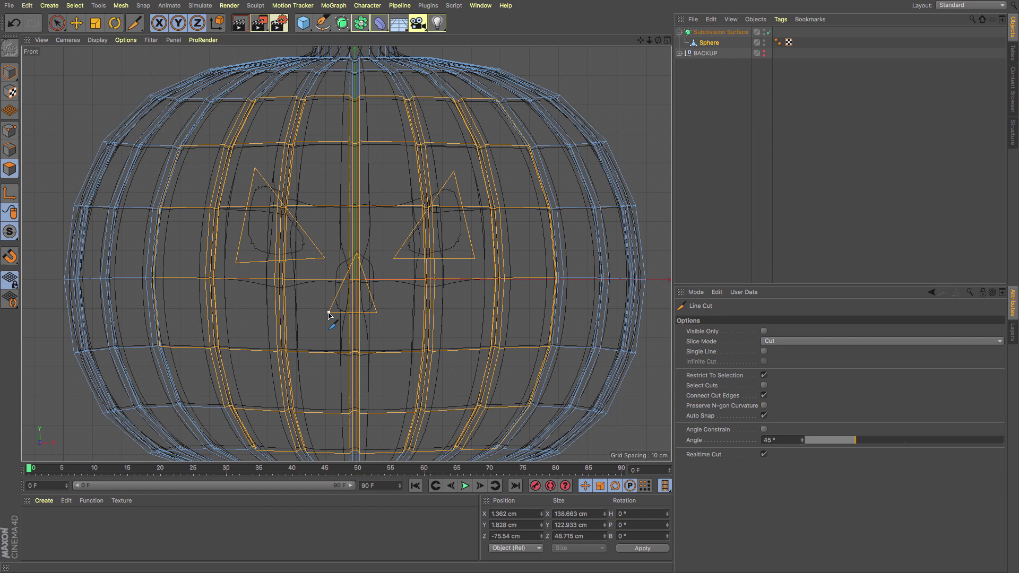
# Start the mouth outline below the nose with a zigzag upper edge running from near the centre to the right corner
pyautogui.scroll(-1, 346, 254)
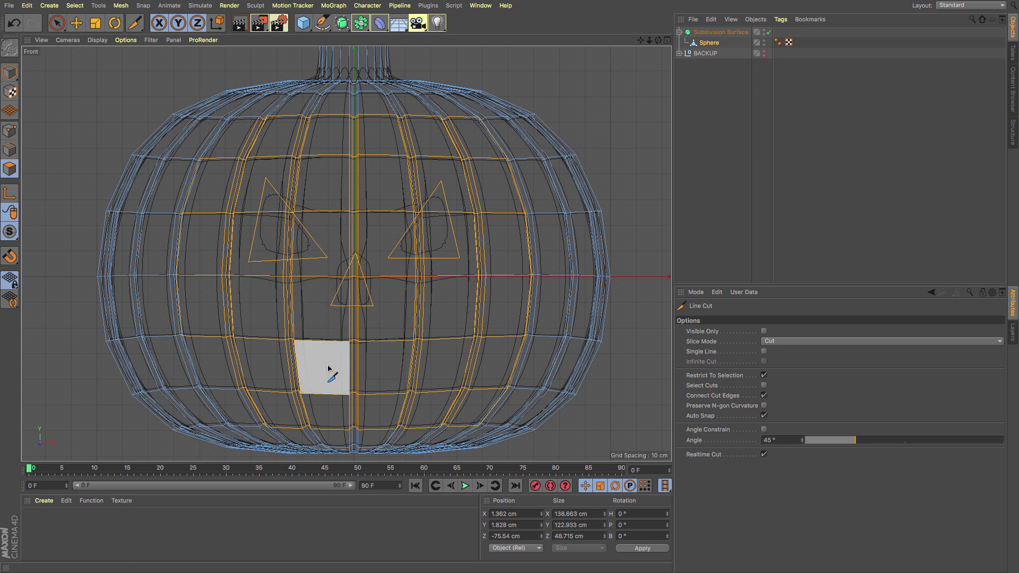
pyautogui.click(328, 366)
pyautogui.click(368, 353)
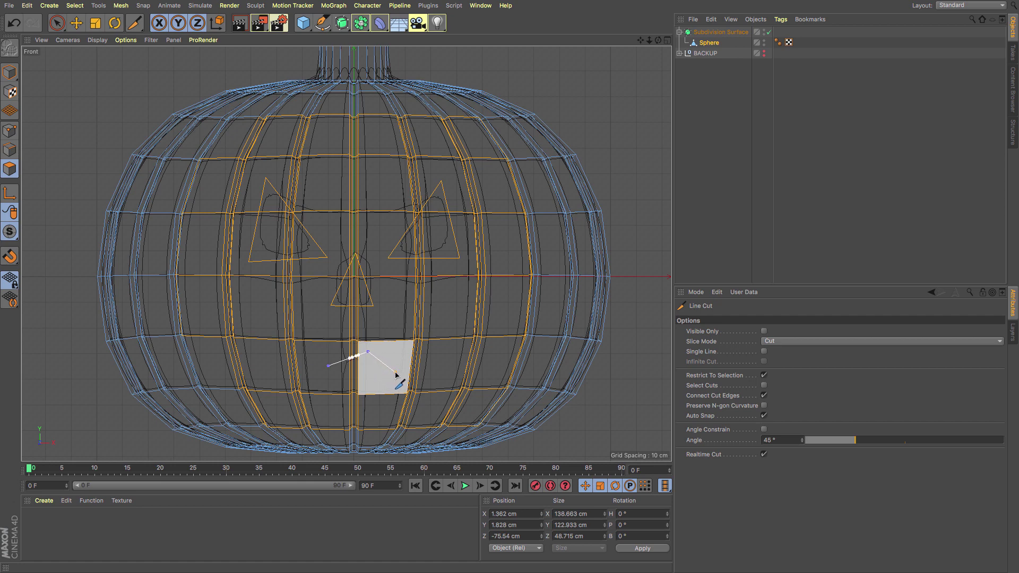
pyautogui.click(395, 374)
pyautogui.click(438, 351)
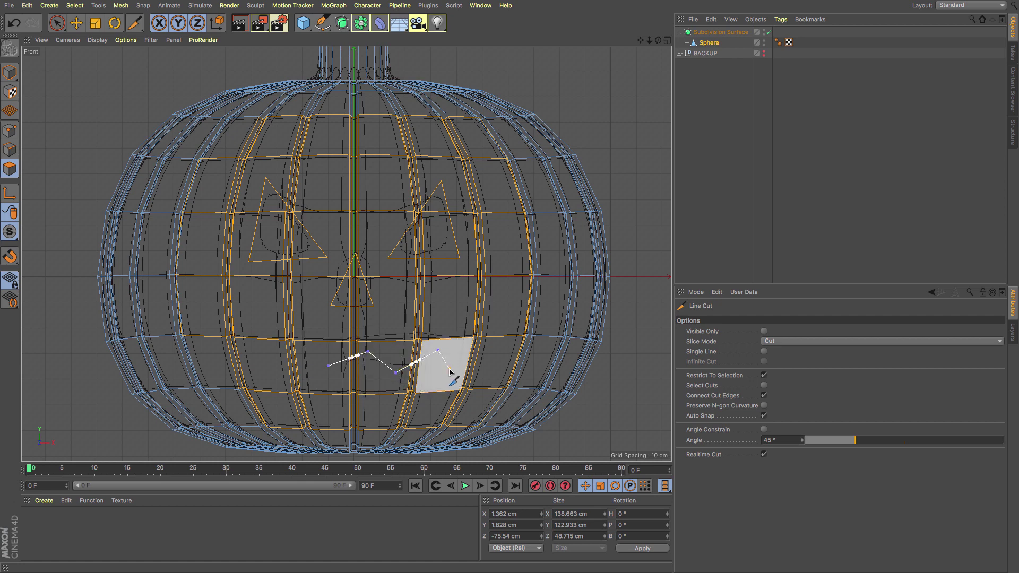
pyautogui.click(450, 369)
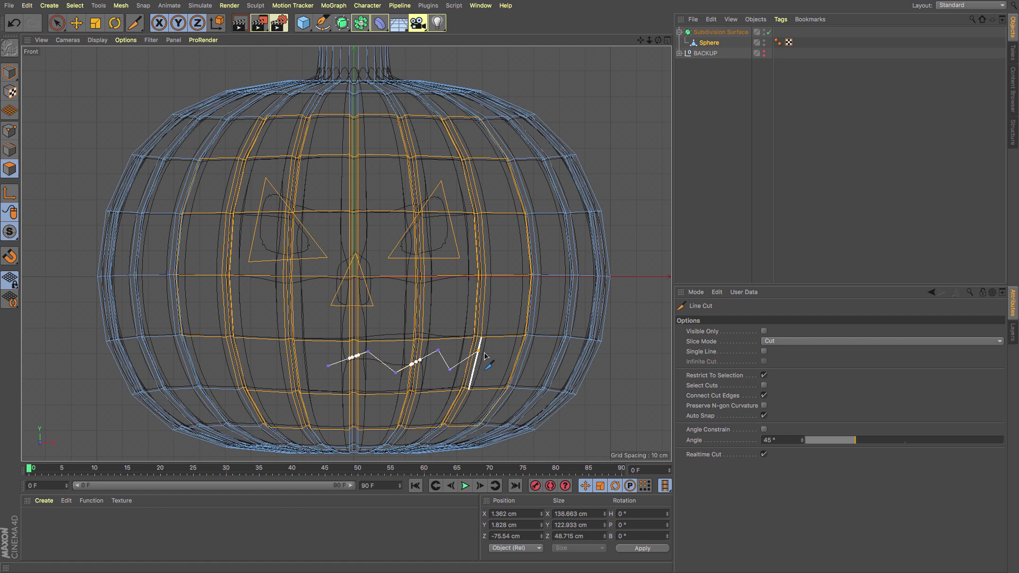
pyautogui.click(487, 354)
pyautogui.click(498, 390)
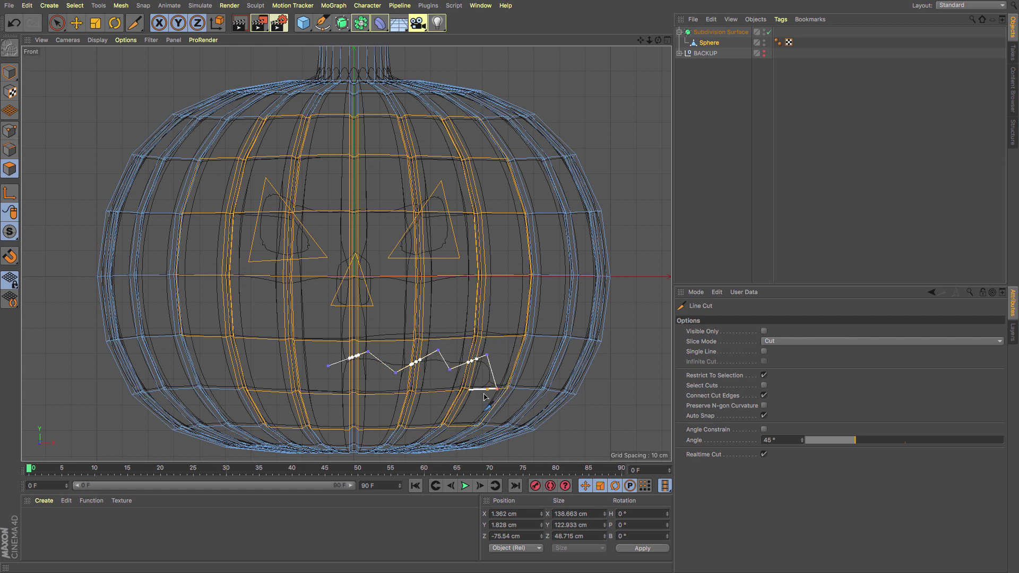
# Continue the mouth cut with a zigzag lower edge back to the left corner and close the outline along the upper edge
pyautogui.click(470, 412)
pyautogui.click(444, 398)
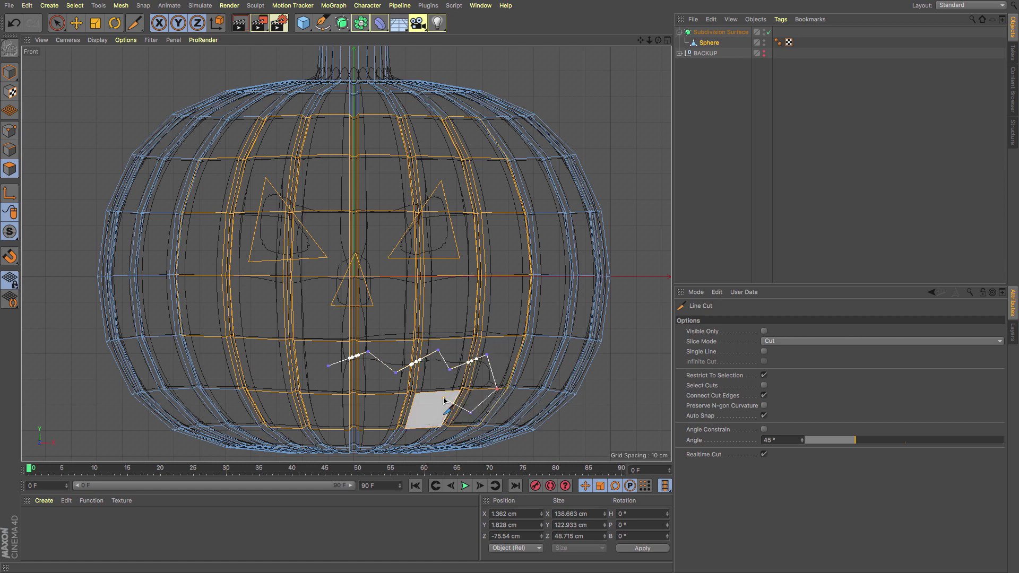
pyautogui.click(415, 420)
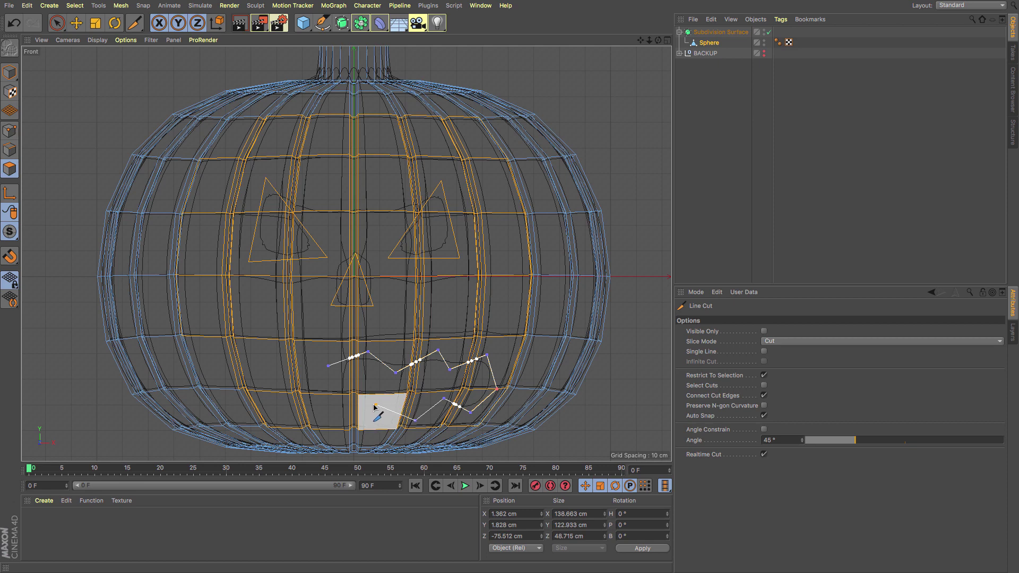
pyautogui.click(375, 406)
pyautogui.click(330, 420)
pyautogui.click(312, 404)
pyautogui.click(288, 417)
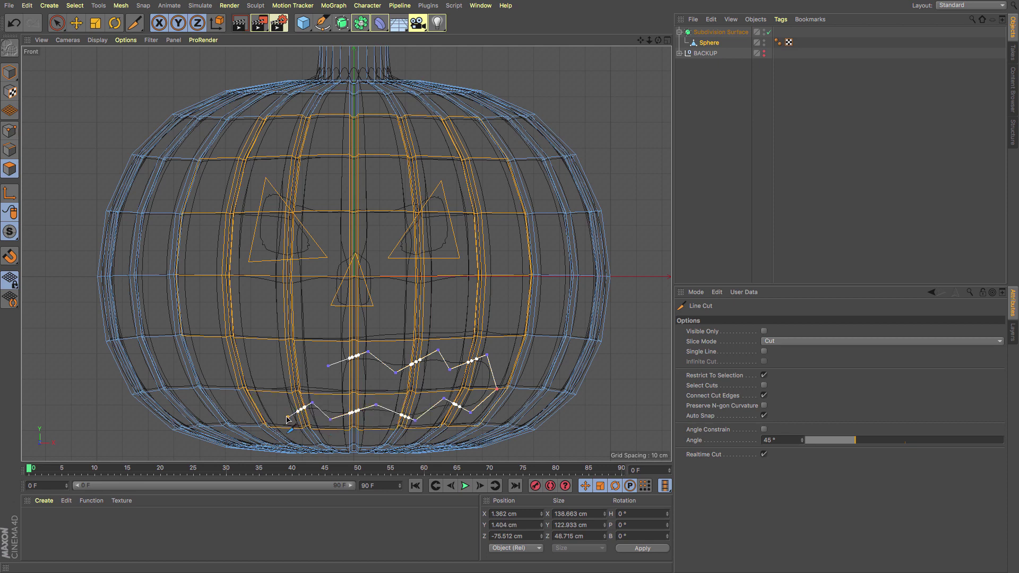
pyautogui.click(254, 391)
pyautogui.click(277, 352)
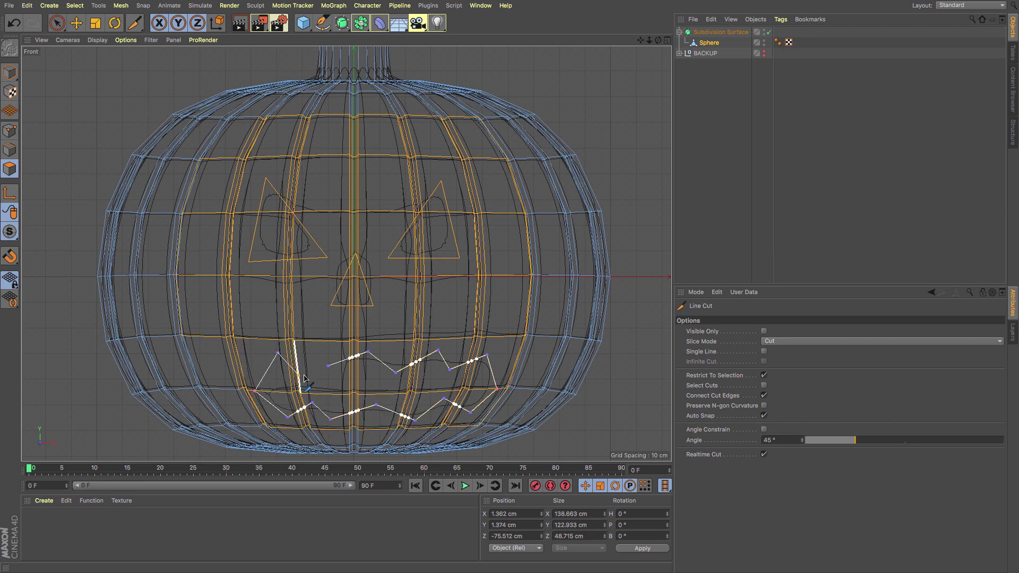
pyautogui.click(328, 365)
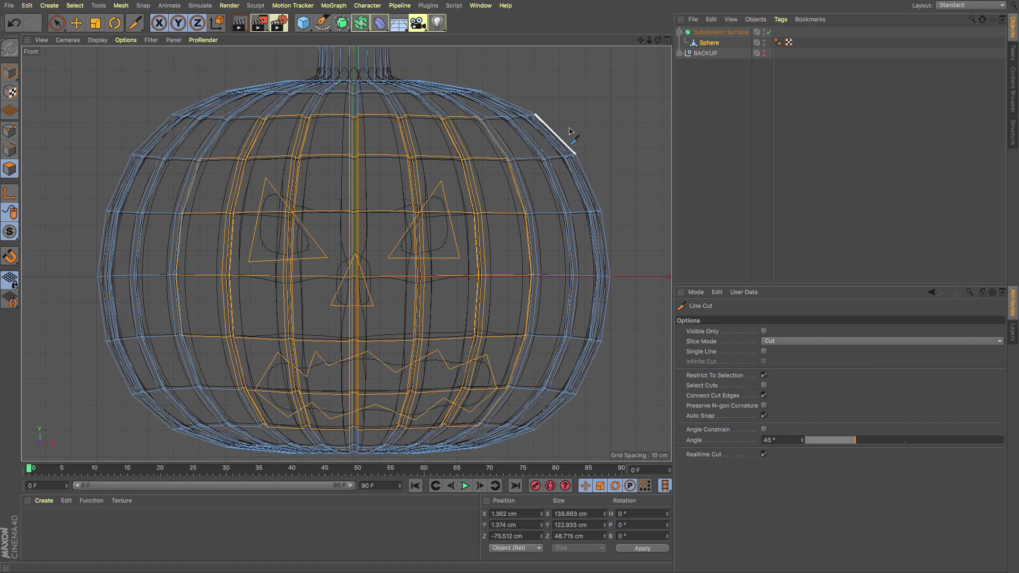
# Select all polygons inside the left eye outline with Live Selection in the Perspective view, replacing the front block selection
pyautogui.click(705, 44)
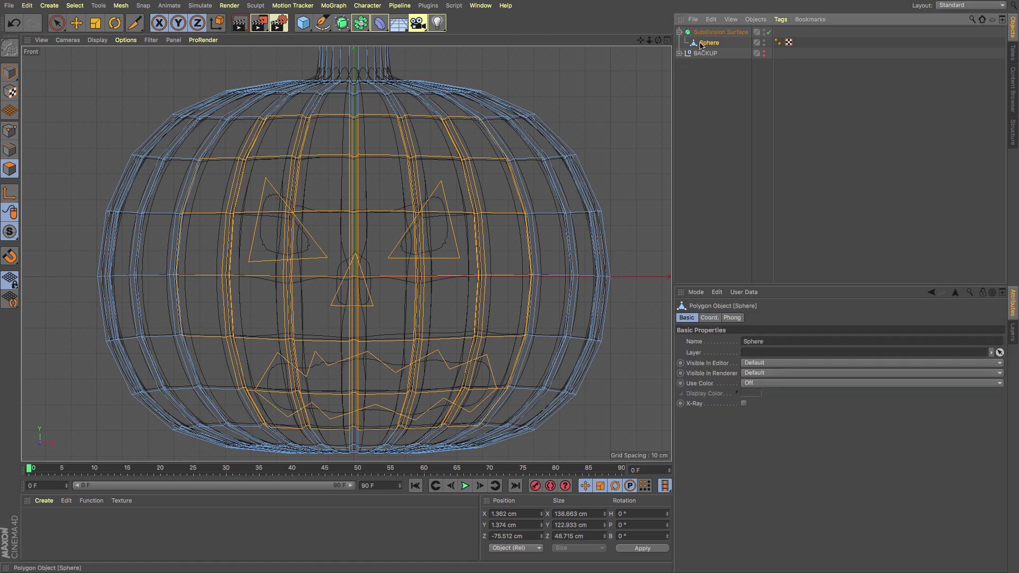
pyautogui.click(58, 23)
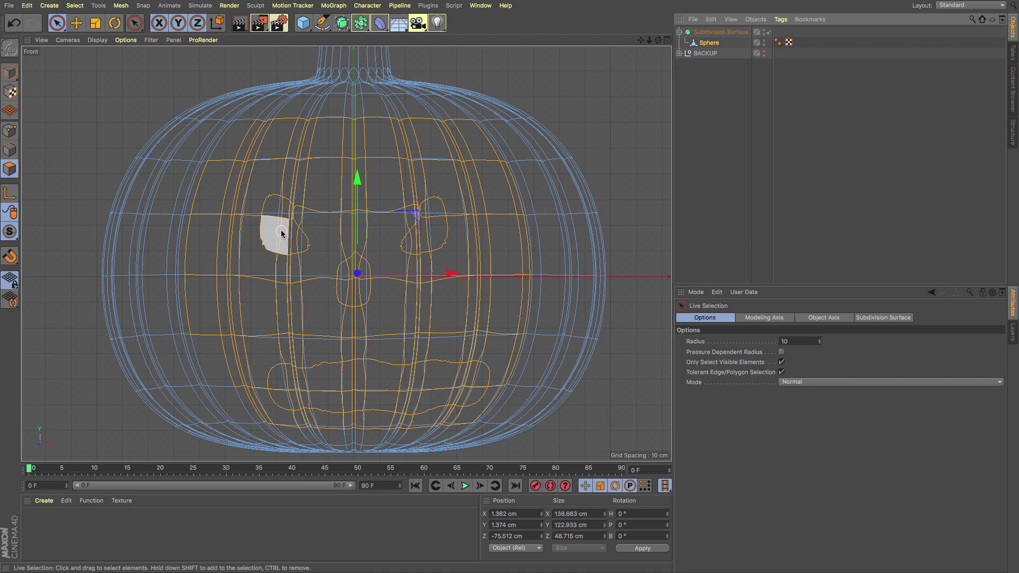
pyautogui.press('F1')
pyautogui.scroll(5, 319, 302)
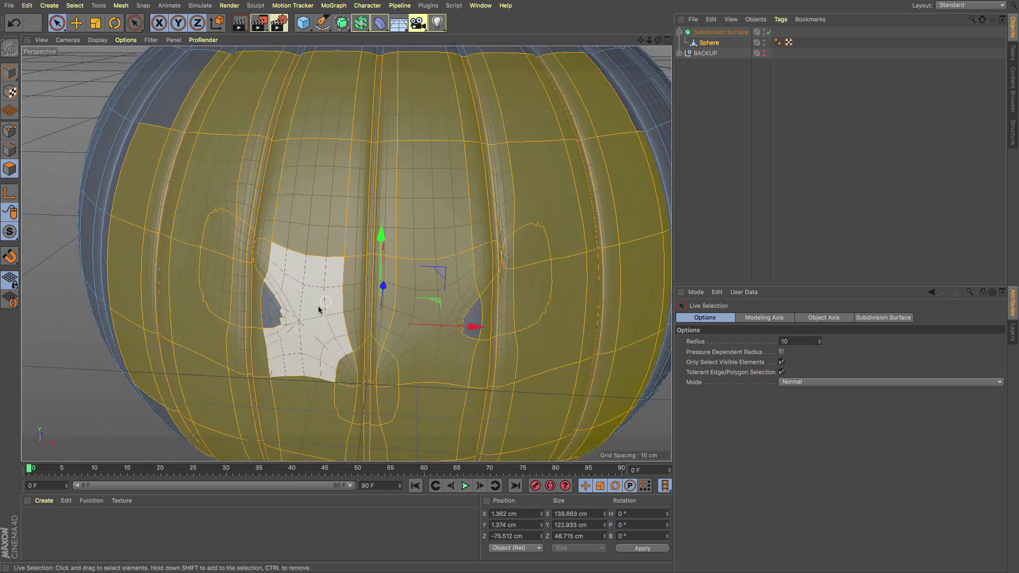
pyautogui.moveTo(271, 283)
pyautogui.keyDown('alt'); pyautogui.mouseDown()
pyautogui.moveTo(373, 271)
pyautogui.moveTo(416, 289)
pyautogui.moveTo(384, 303)
pyautogui.moveTo(269, 259)
pyautogui.moveTo(283, 272)
pyautogui.mouseUp(); pyautogui.keyUp('alt')
pyautogui.moveTo(209, 268); pyautogui.dragTo(231, 299)
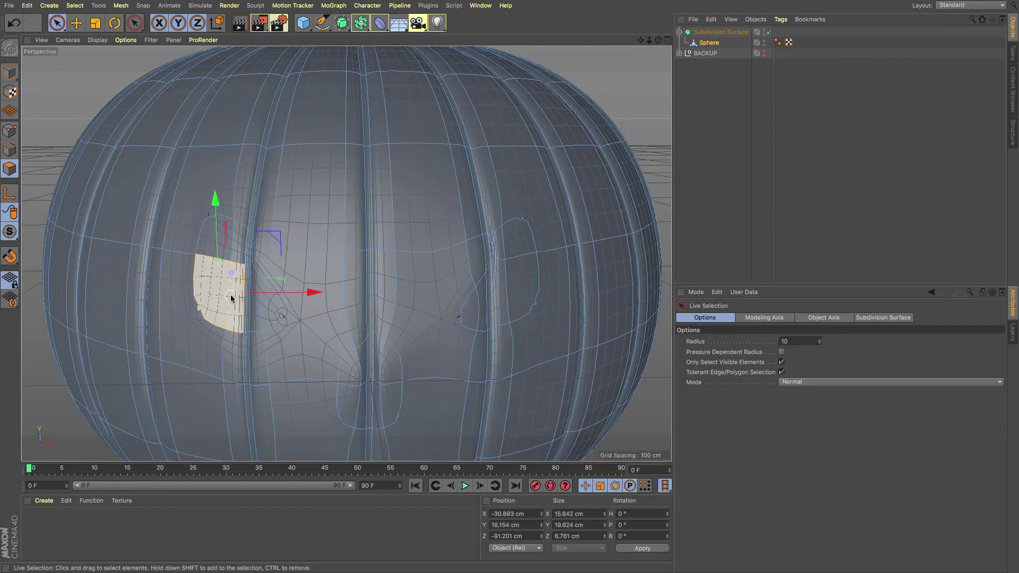
pyautogui.click(232, 249)
pyautogui.moveTo(245, 261)
pyautogui.mouseDown()
pyautogui.moveTo(260, 290)
pyautogui.moveTo(255, 276)
pyautogui.moveTo(285, 262)
pyautogui.moveTo(284, 200)
pyautogui.moveTo(275, 213)
pyautogui.mouseUp()
pyautogui.keyDown('alt'); pyautogui.moveTo(248, 258); pyautogui.dragTo(322, 288); pyautogui.keyUp('alt')
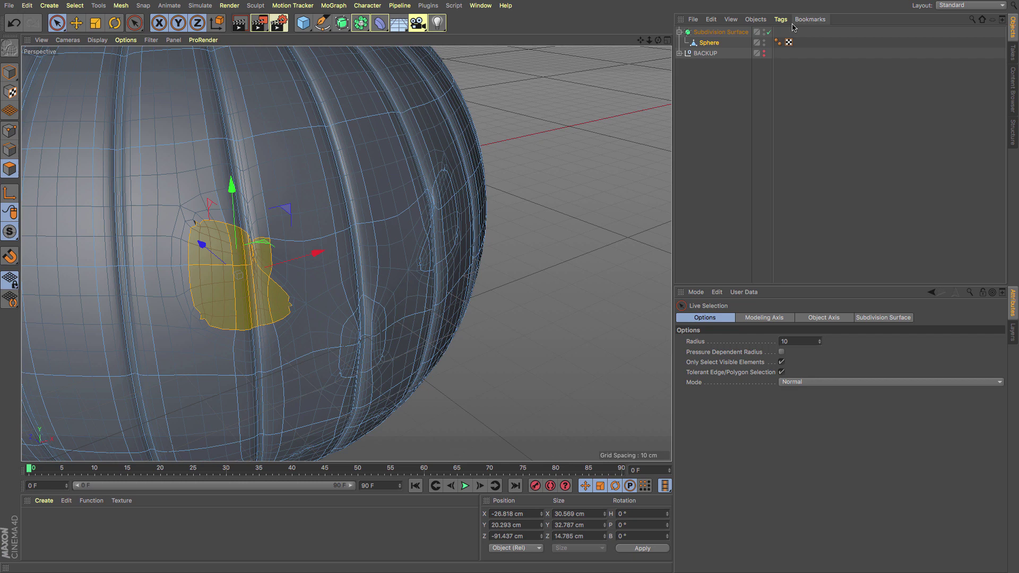
# Turn off the Subdivision Surface and delete the selected left eye polygons to open a triangular hole
pyautogui.press('q')
pyautogui.scroll(6, 235, 263)
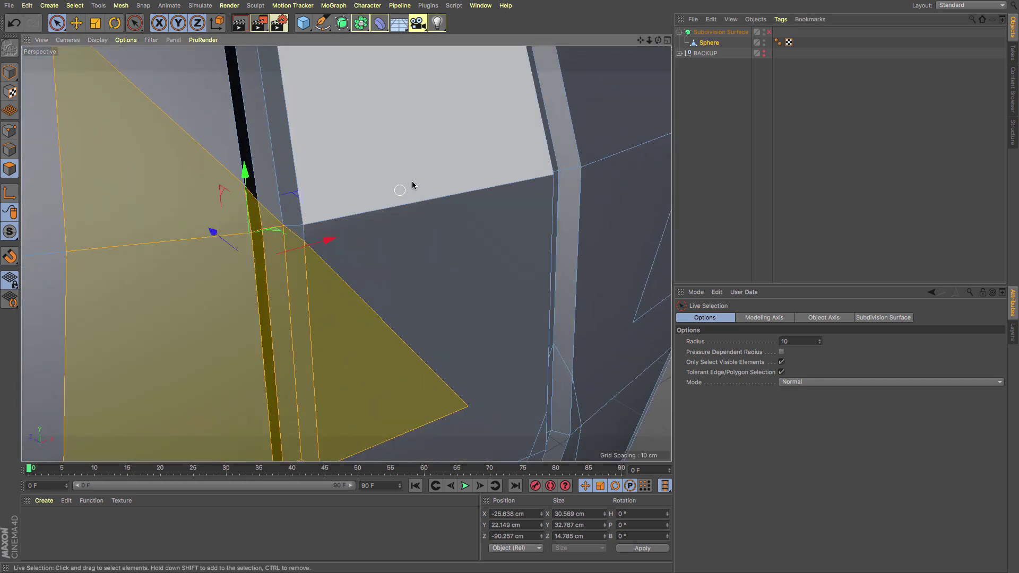
pyautogui.press('Delete')
pyautogui.scroll(-5, 541, 196)
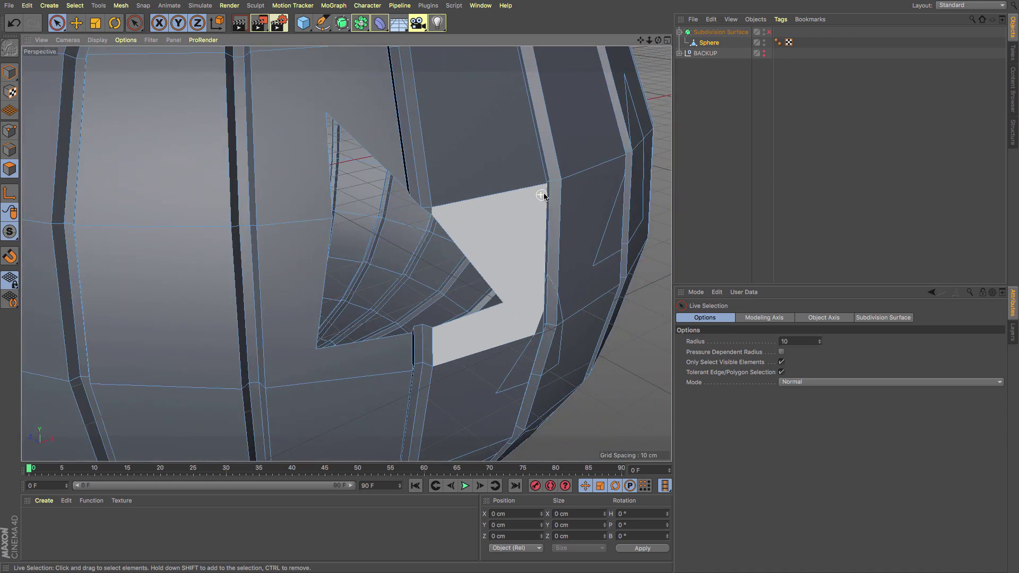
pyautogui.keyDown('alt'); pyautogui.moveTo(550, 227); pyautogui.dragTo(502, 206); pyautogui.keyUp('alt')
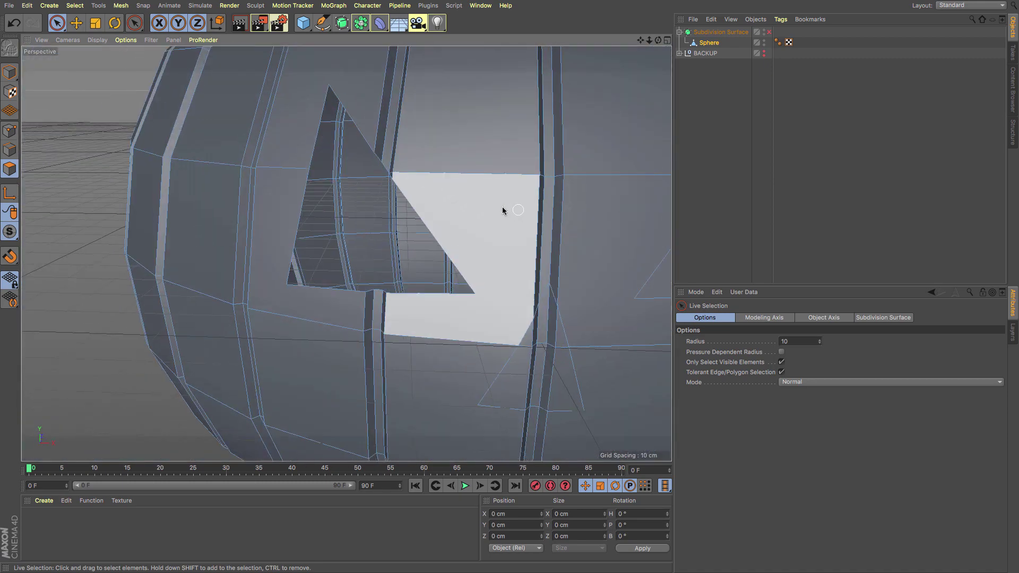
# Select and delete the polygons inside the right eye outline and the nose outline to open both holes
pyautogui.keyDown('alt'); pyautogui.moveTo(597, 103); pyautogui.dragTo(184, 50); pyautogui.keyUp('alt')
pyautogui.moveTo(432, 236)
pyautogui.mouseDown()
pyautogui.moveTo(397, 210)
pyautogui.moveTo(398, 193)
pyautogui.moveTo(387, 215)
pyautogui.mouseUp()
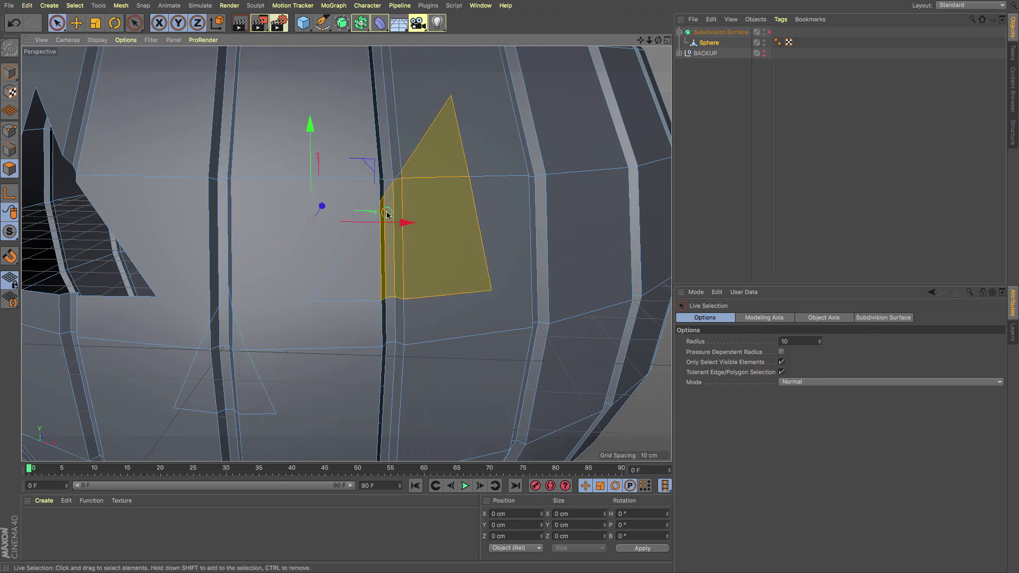
pyautogui.press('Delete')
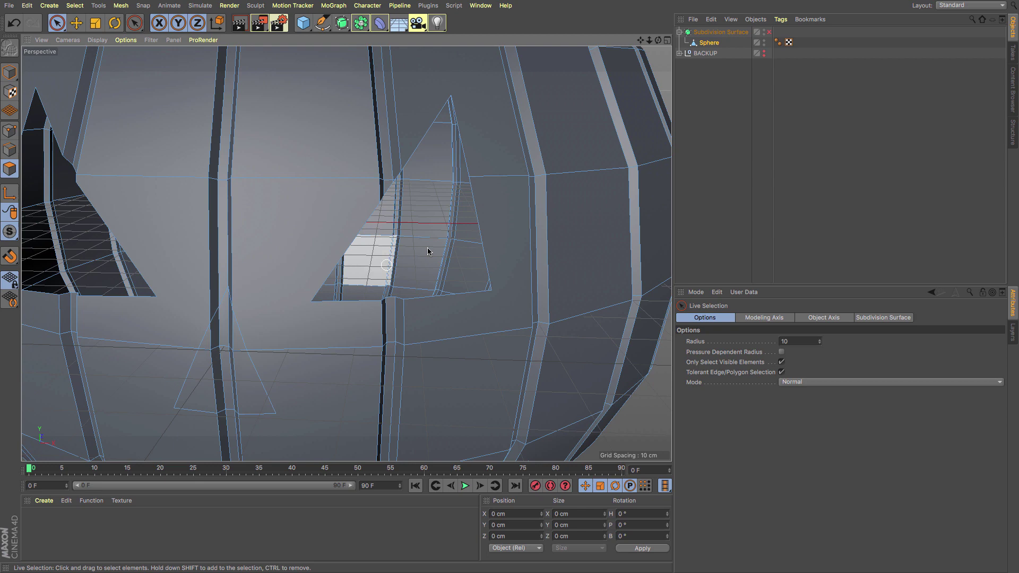
pyautogui.click(215, 363)
pyautogui.moveTo(215, 362)
pyautogui.mouseDown()
pyautogui.moveTo(222, 345)
pyautogui.moveTo(229, 361)
pyautogui.mouseUp()
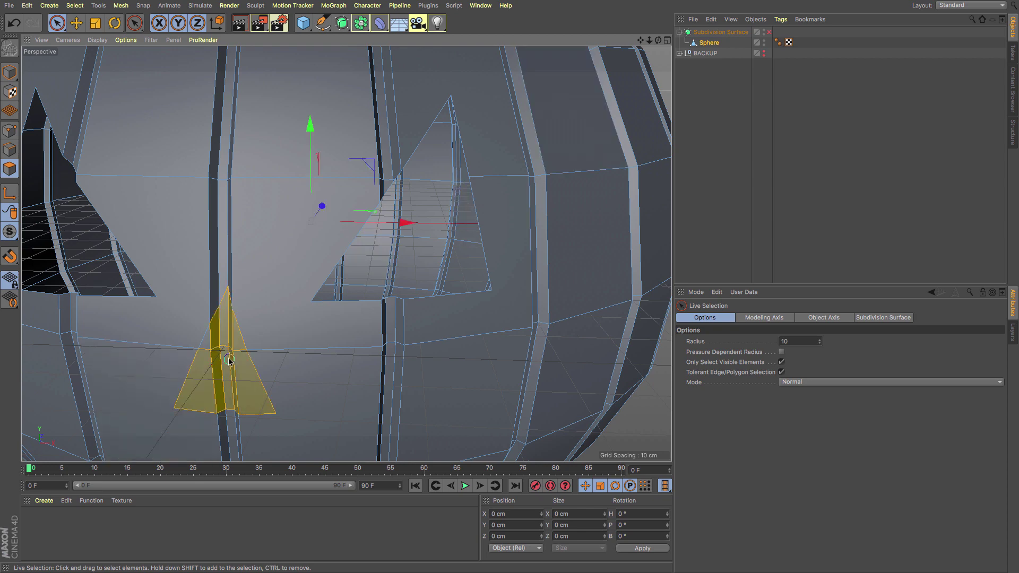
pyautogui.press('Delete')
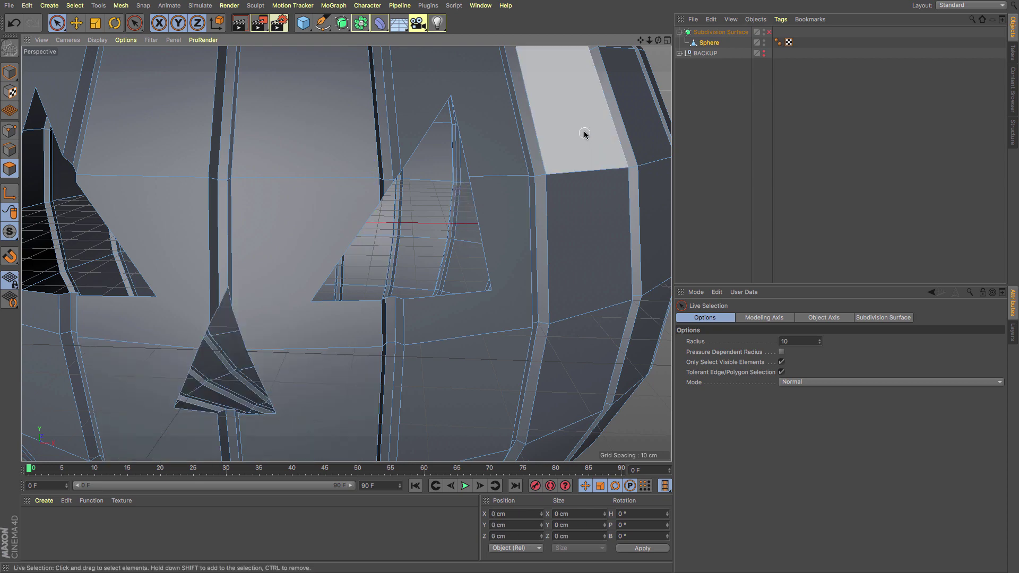
# Select all polygons inside the zigzag mouth outline, including the lower row, and delete them to open the mouth
pyautogui.scroll(-5, 610, 91)
pyautogui.moveTo(640, 41); pyautogui.dragTo(668, 0)
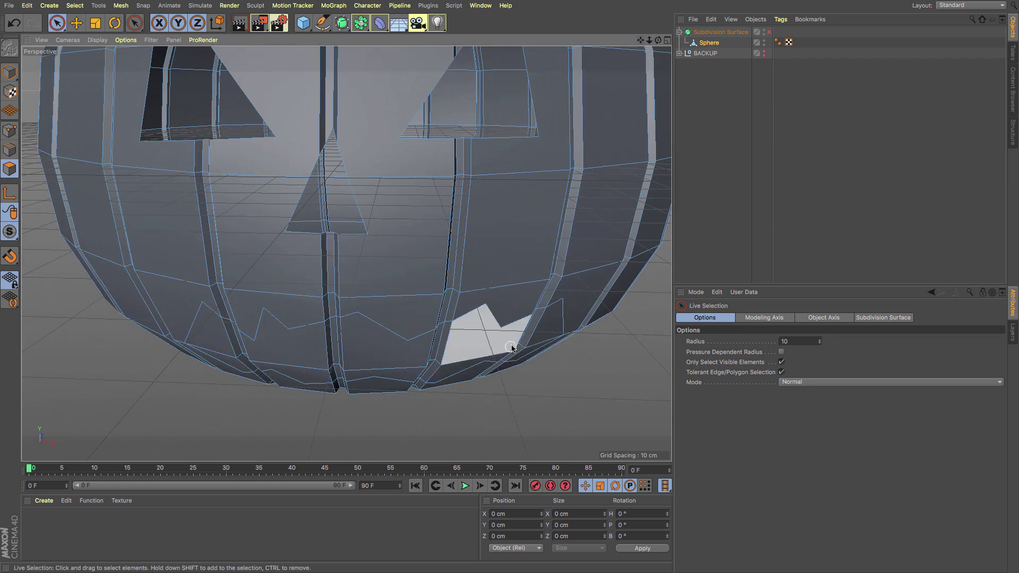
pyautogui.moveTo(512, 347)
pyautogui.mouseDown()
pyautogui.moveTo(526, 342)
pyautogui.moveTo(235, 356)
pyautogui.mouseUp()
pyautogui.keyDown('alt'); pyautogui.moveTo(343, 356); pyautogui.dragTo(349, 291); pyautogui.keyUp('alt')
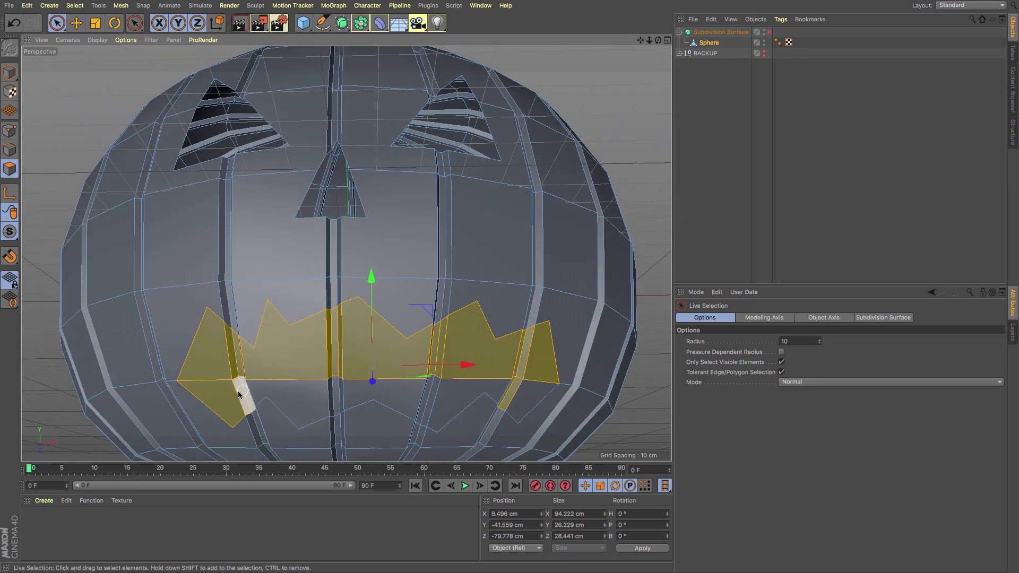
pyautogui.moveTo(238, 390)
pyautogui.keyDown('shift'); pyautogui.mouseDown()
pyautogui.moveTo(502, 377)
pyautogui.moveTo(523, 386)
pyautogui.mouseUp(); pyautogui.keyUp('shift')
pyautogui.press('Delete')
pyautogui.scroll(-5, 496, 350)
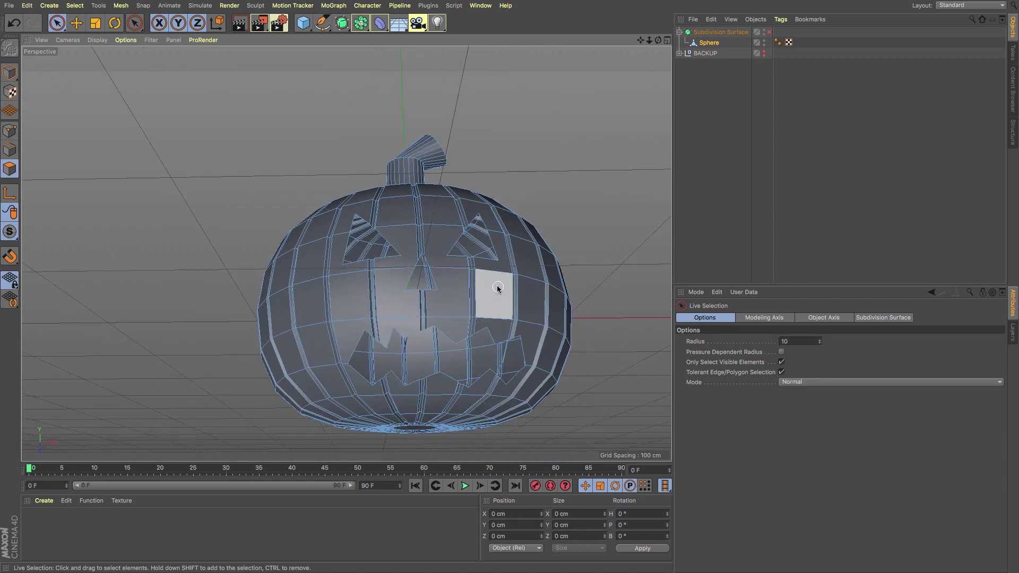
# Turn the Subdivision Surface back on and inspect the smoothed pumpkin with its carved face
pyautogui.moveTo(495, 286)
pyautogui.keyDown('alt'); pyautogui.mouseDown()
pyautogui.moveTo(478, 353)
pyautogui.moveTo(409, 346)
pyautogui.moveTo(493, 287)
pyautogui.mouseUp(); pyautogui.keyUp('alt')
pyautogui.click(768, 33)
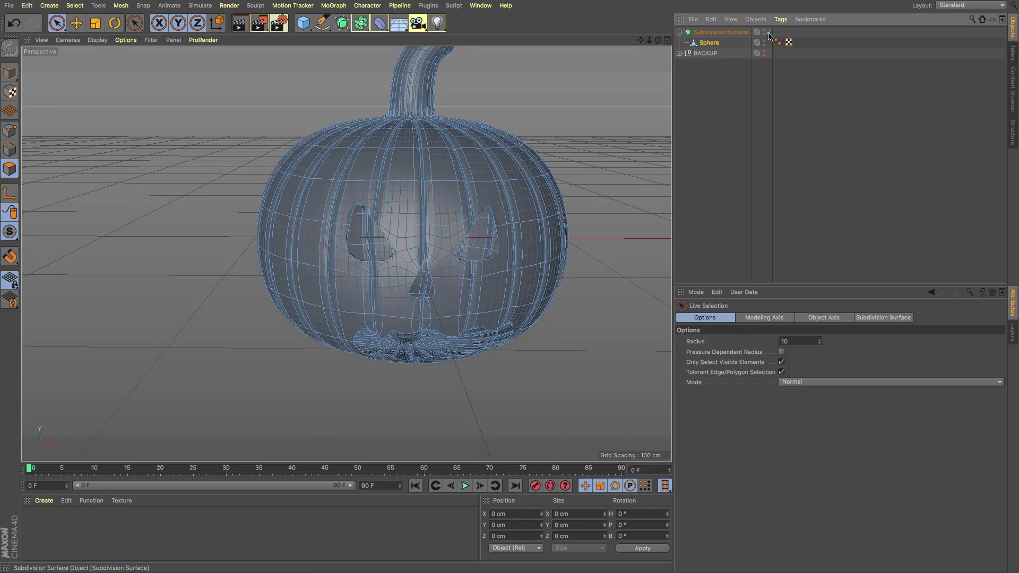
pyautogui.scroll(4, 536, 260)
pyautogui.moveTo(531, 222)
pyautogui.mouseDown()
pyautogui.moveTo(535, 263)
pyautogui.moveTo(451, 269)
pyautogui.moveTo(459, 323)
pyautogui.moveTo(363, 320)
pyautogui.moveTo(423, 302)
pyautogui.moveTo(470, 305)
pyautogui.mouseUp()
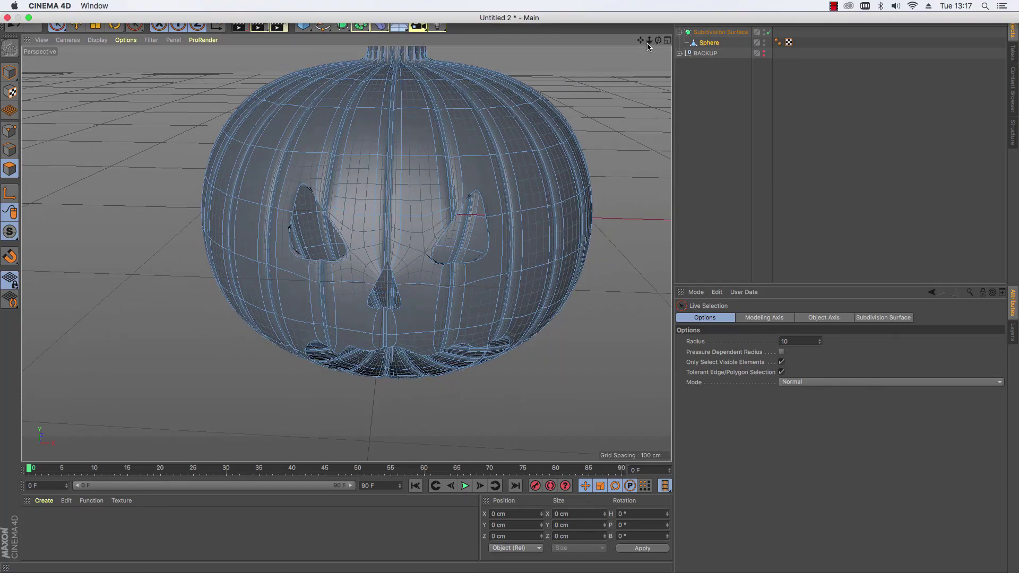
pyautogui.moveTo(641, 40)
pyautogui.mouseDown()
pyautogui.moveTo(648, 44)
pyautogui.moveTo(626, 44)
pyautogui.mouseUp()
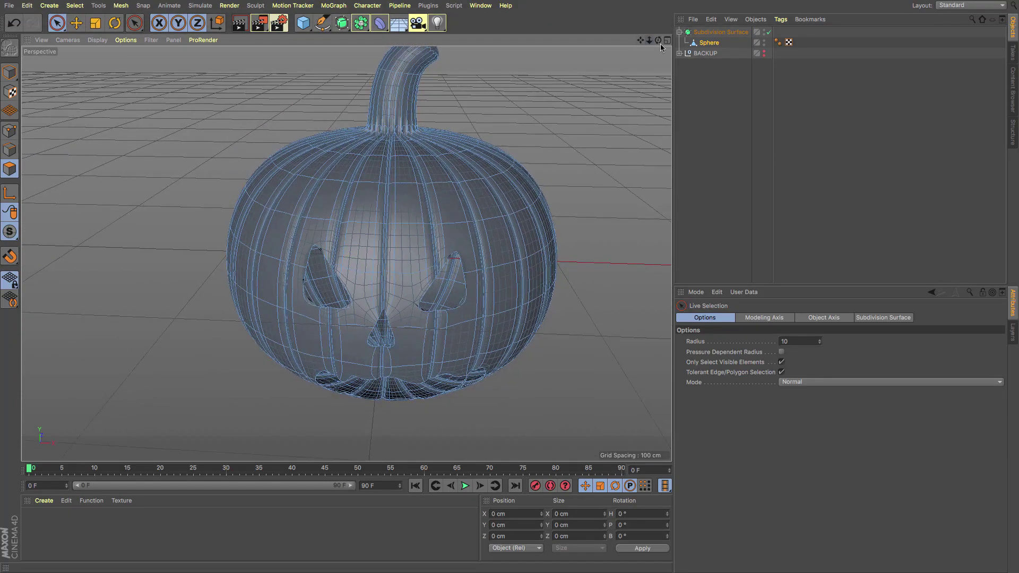
# Duplicate the Sphere outside the Subdivision Surface and hide the original Subdivision Surface
pyautogui.click(704, 44)
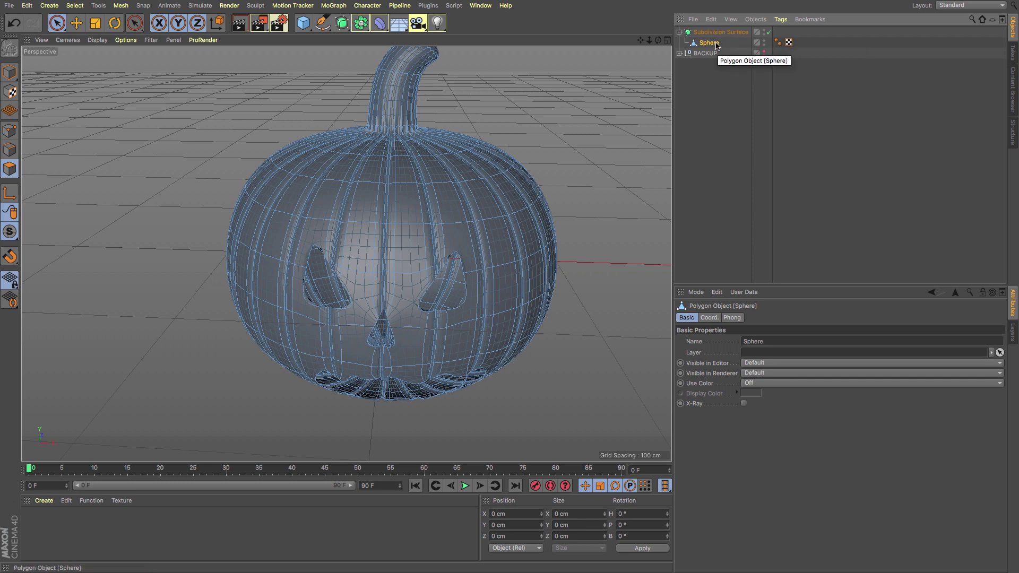
pyautogui.hotkey('ctrl', 'c')
pyautogui.hotkey('ctrl', 'v')
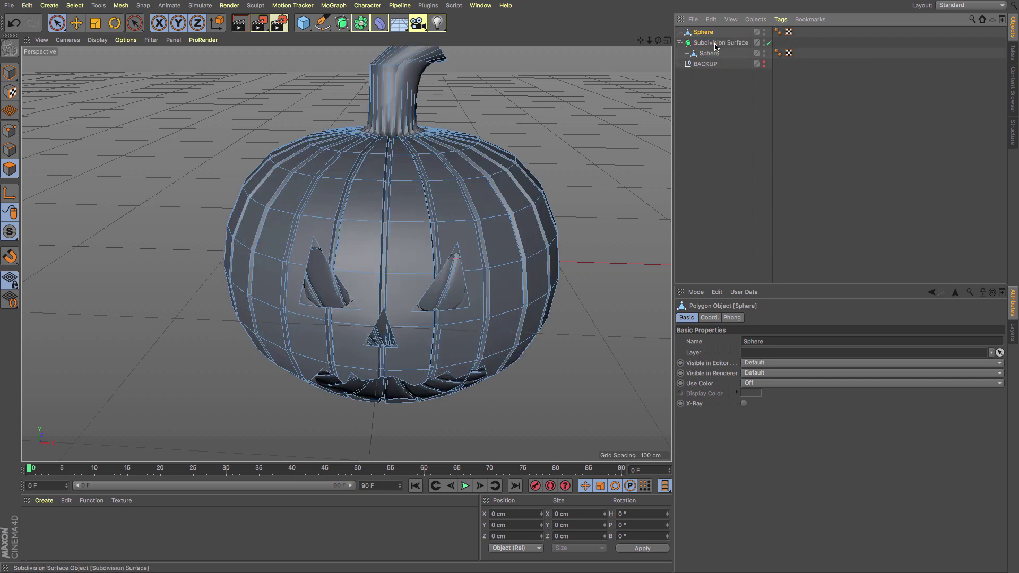
pyautogui.click(765, 42)
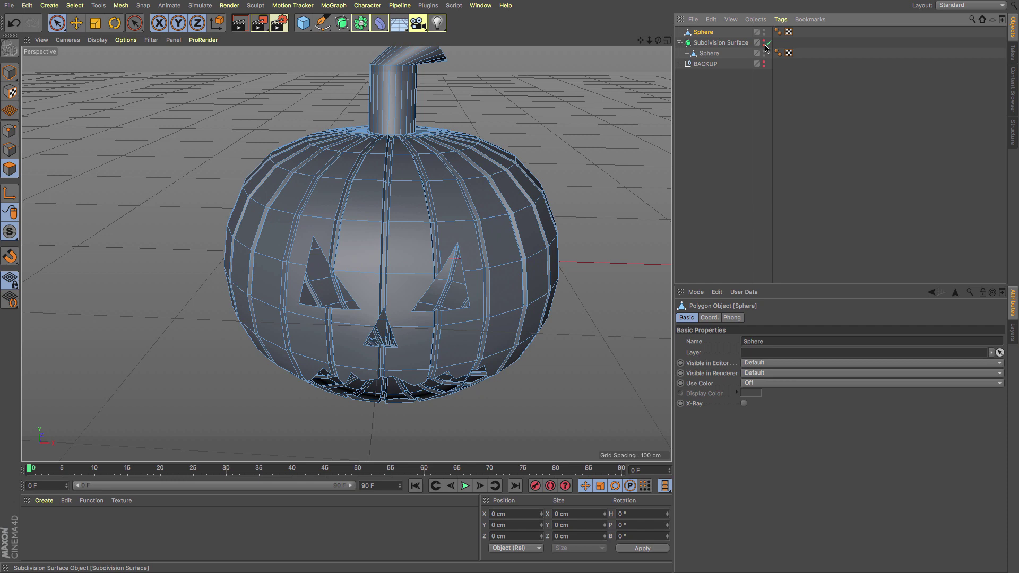
# Remove the stem from the duplicate Sphere by loop-selecting its end points, growing the selection down the stem and deleting the points
pyautogui.moveTo(641, 42); pyautogui.dragTo(641, 87)
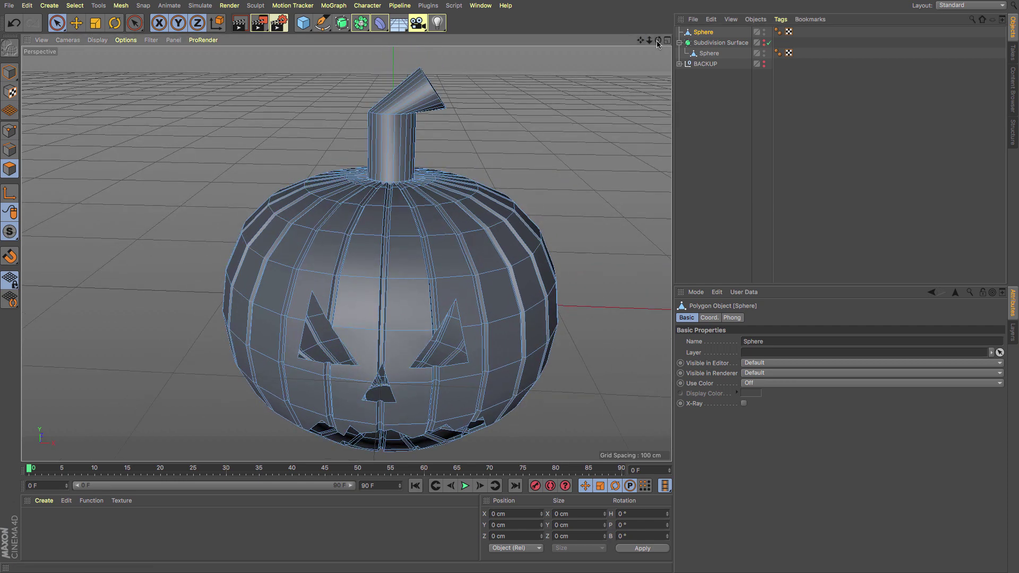
pyautogui.moveTo(658, 41); pyautogui.dragTo(621, 77)
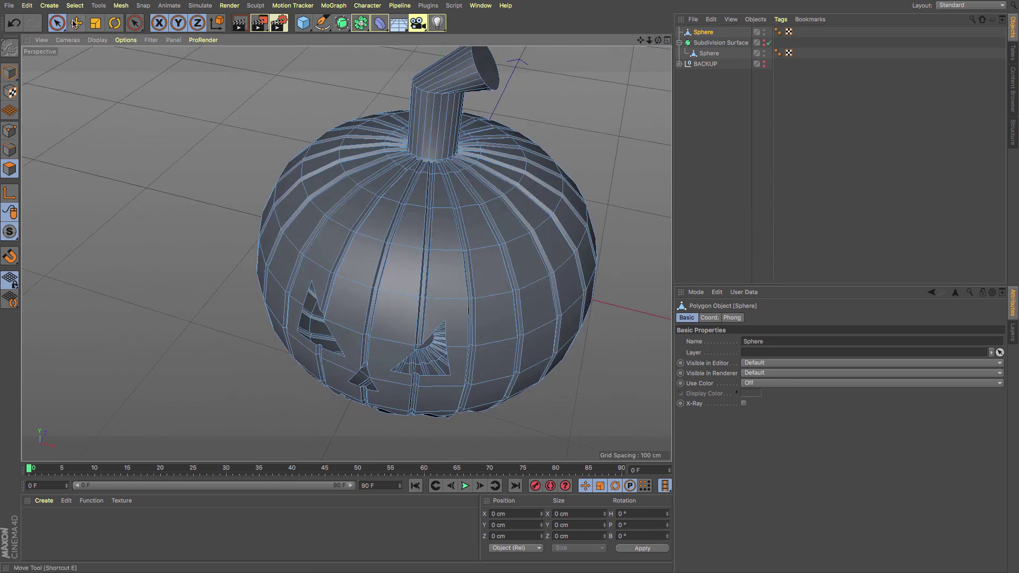
pyautogui.press('e')
pyautogui.click(486, 68)
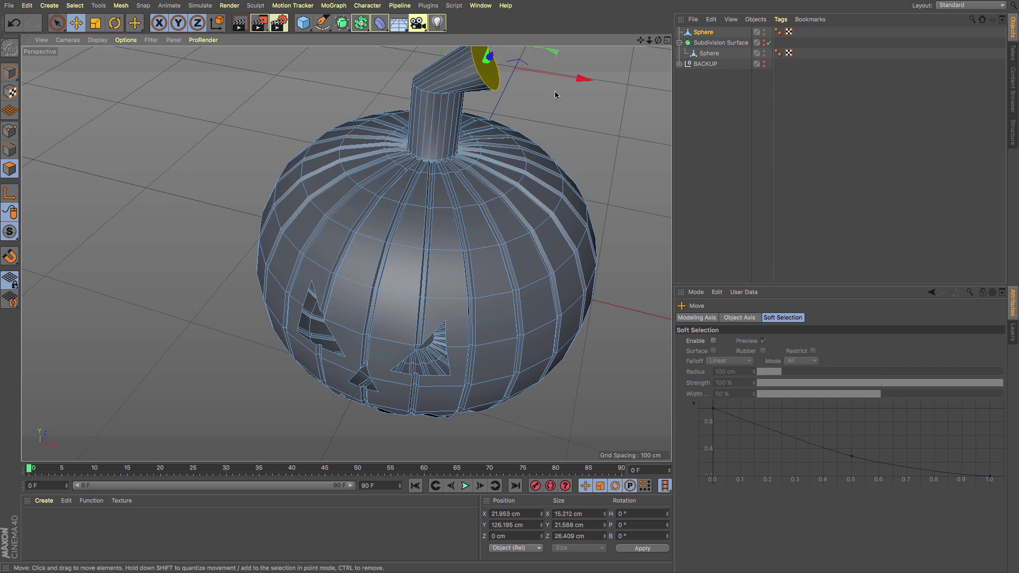
pyautogui.click(10, 131)
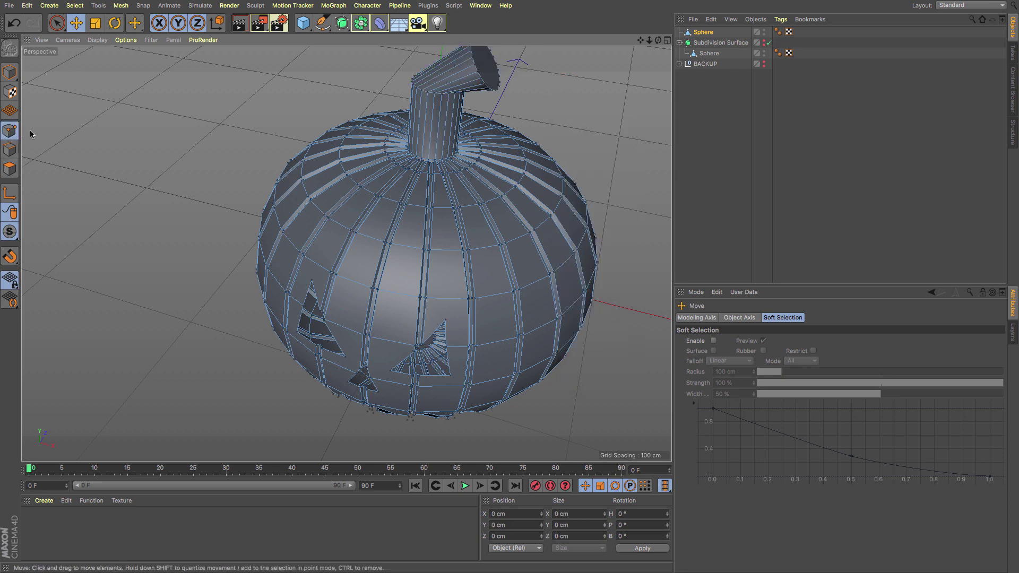
pyautogui.press('u')
pyautogui.press('l')
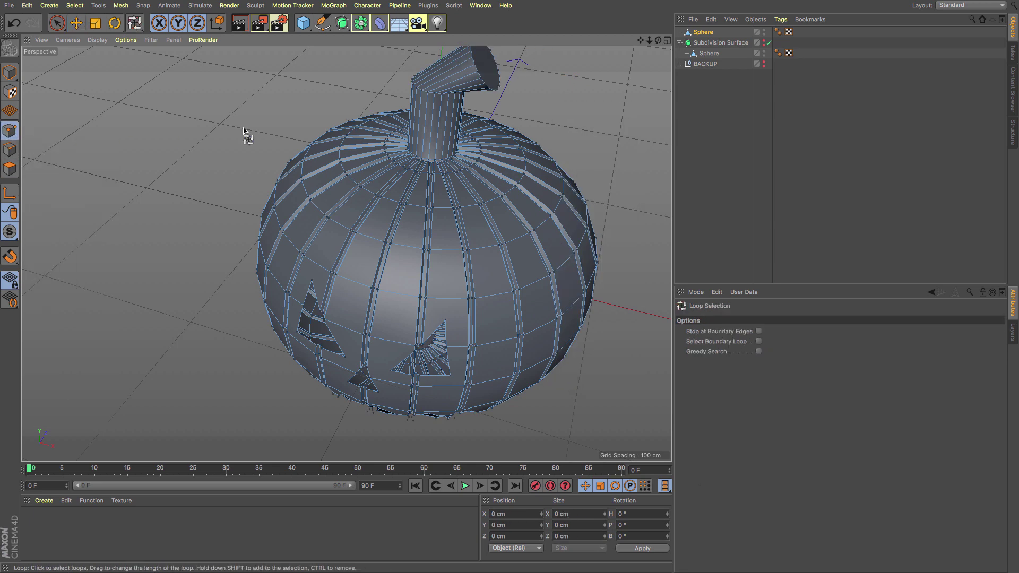
pyautogui.click(499, 88)
pyautogui.press('u')
pyautogui.press('y')
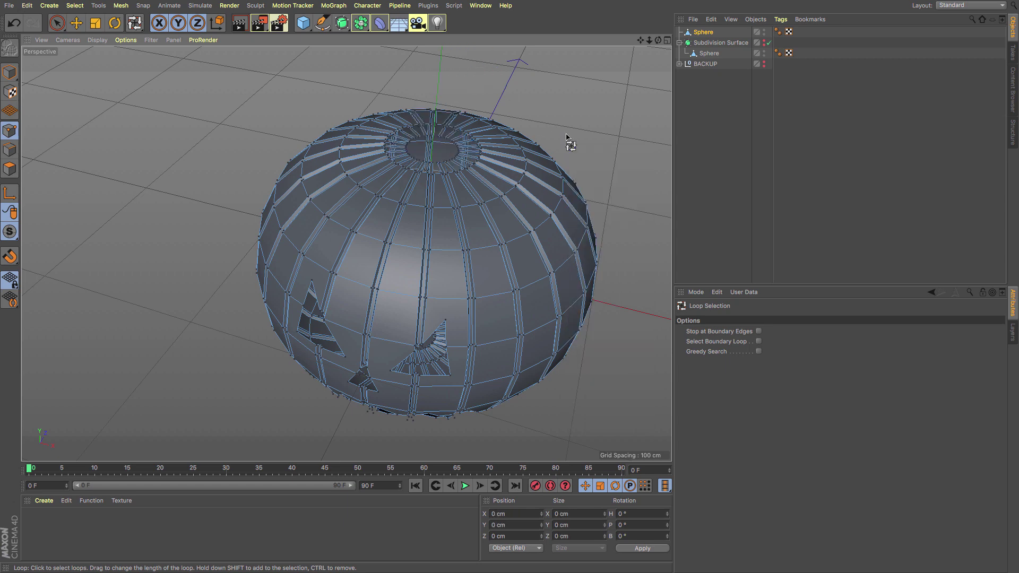
pyautogui.hotkey('ctrl', 'z')
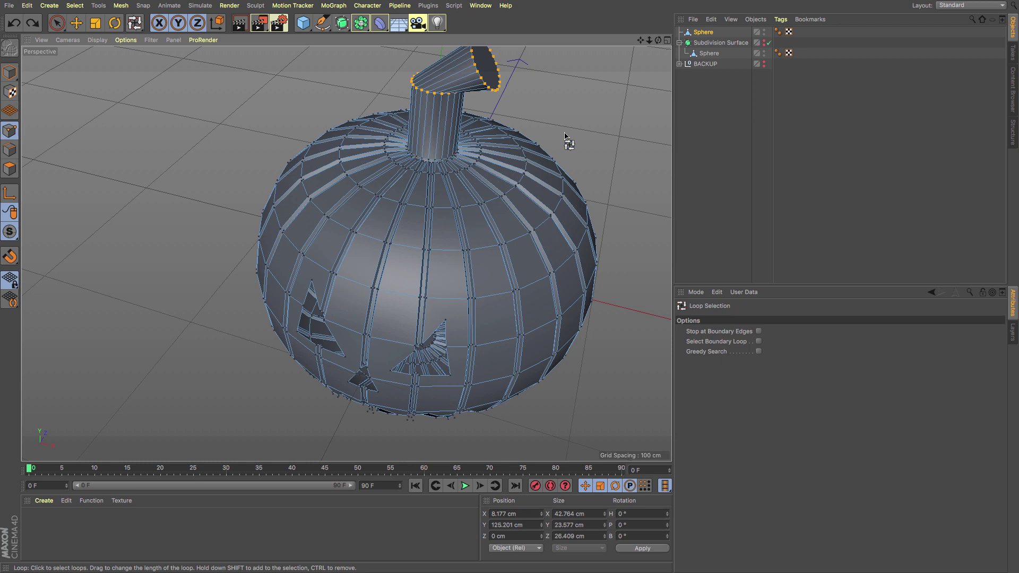
pyautogui.hotkey('ctrl', 'y')
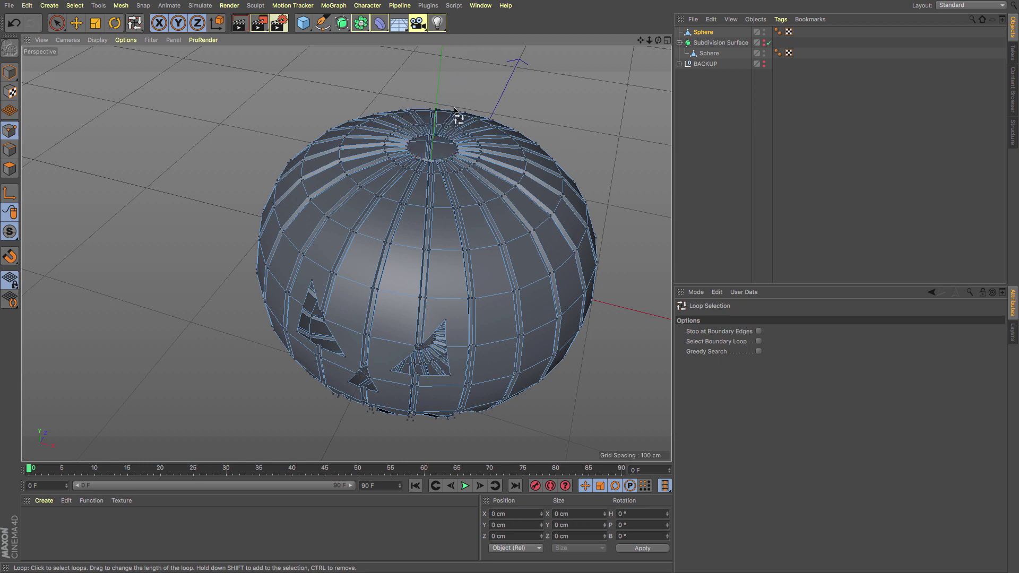
# Cap the opening at the top of the duplicate Sphere with Close Polygon Hole
pyautogui.scroll(5, 439, 123)
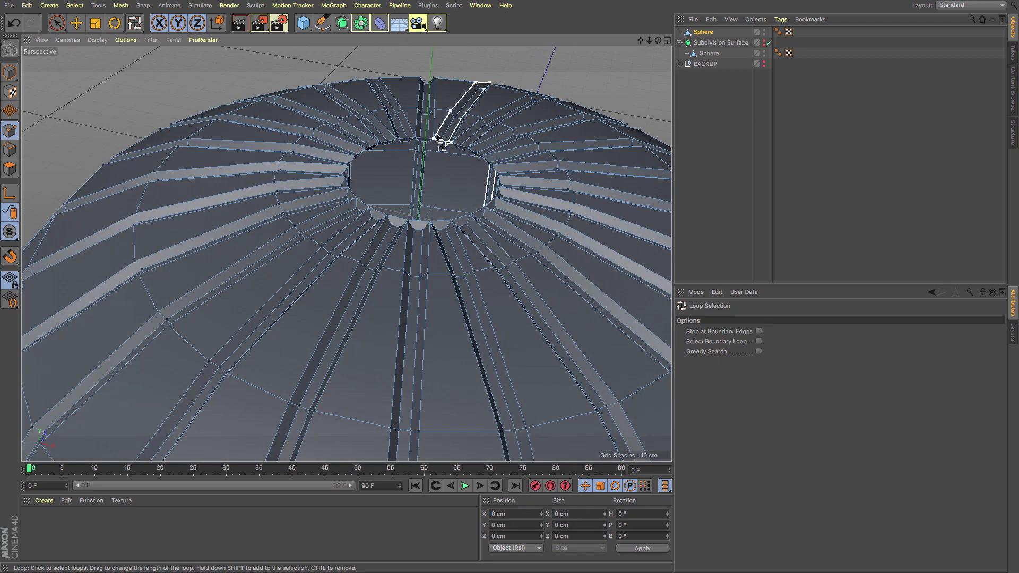
pyautogui.press('m')
pyautogui.press('d')
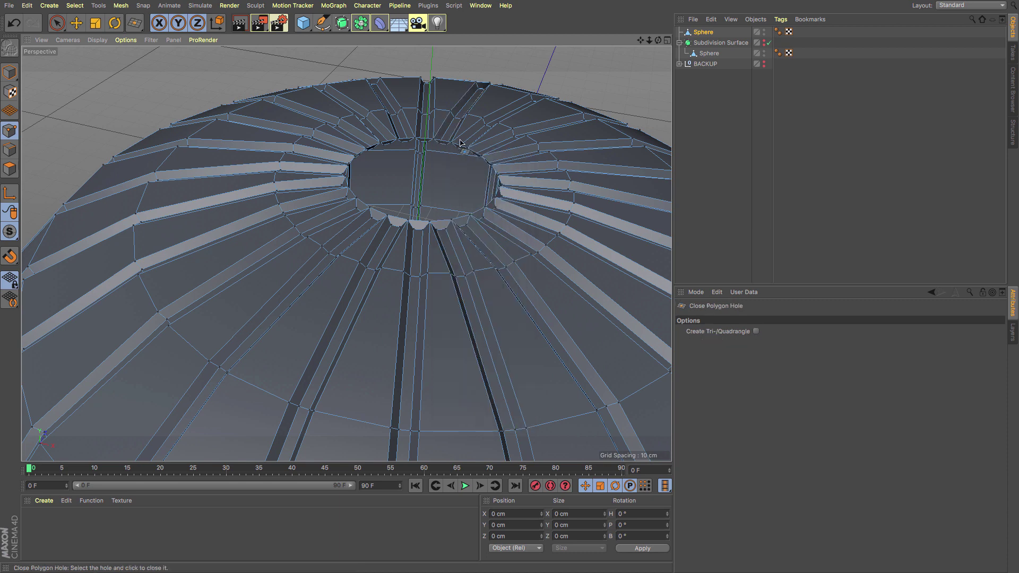
pyautogui.click(460, 149)
pyautogui.scroll(-5, 467, 160)
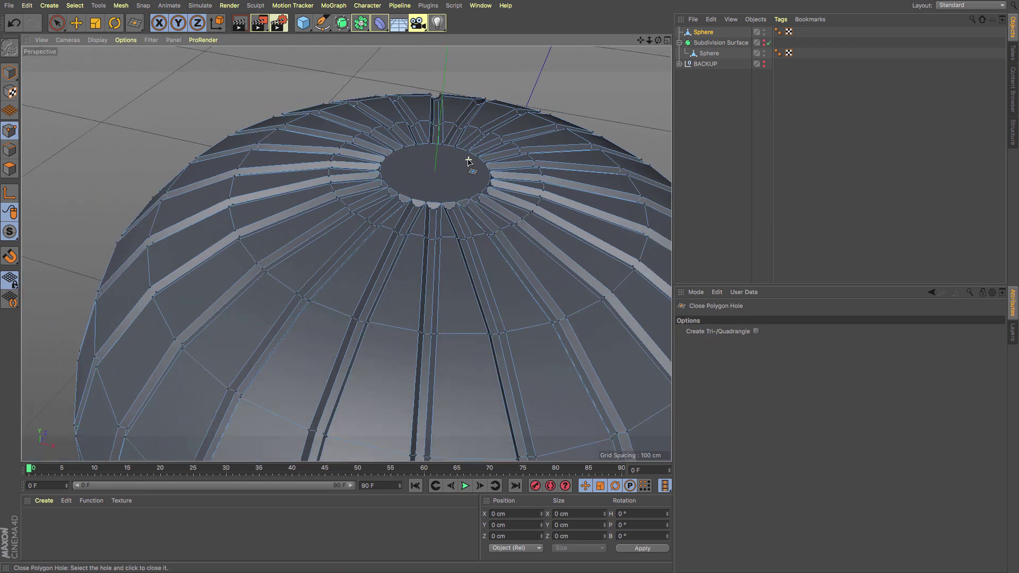
# Scale the stemless Sphere down uniformly in Model mode to about 176 × 128 × 176 cm as an inner shell
pyautogui.click(697, 36)
pyautogui.press('t')
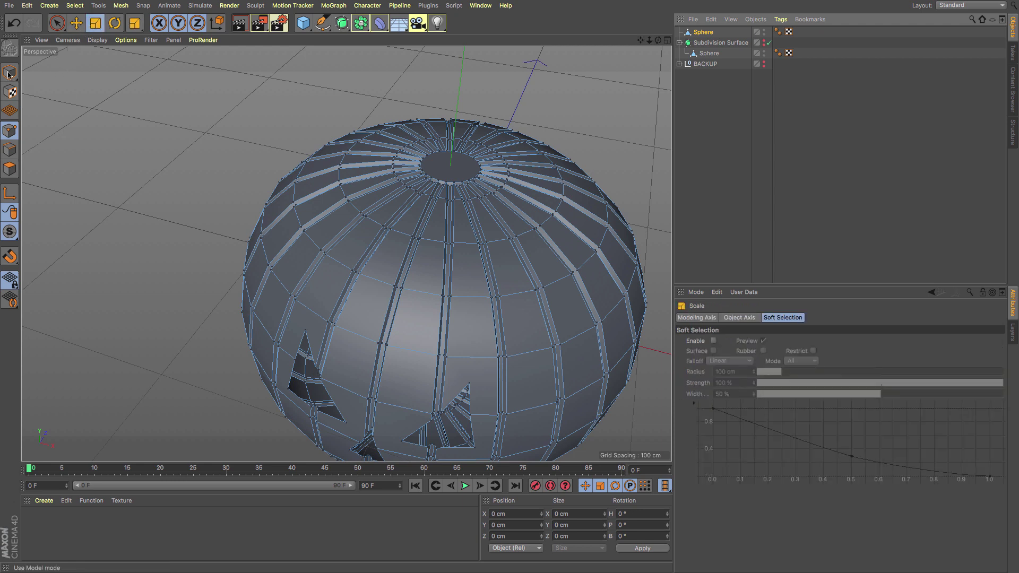
pyautogui.click(9, 72)
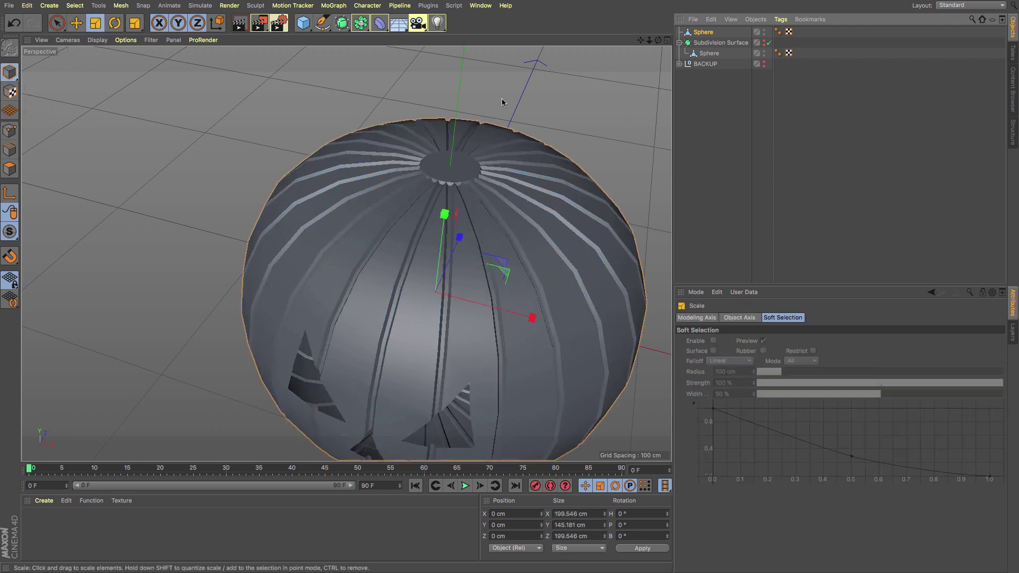
pyautogui.moveTo(501, 97); pyautogui.dragTo(454, 119)
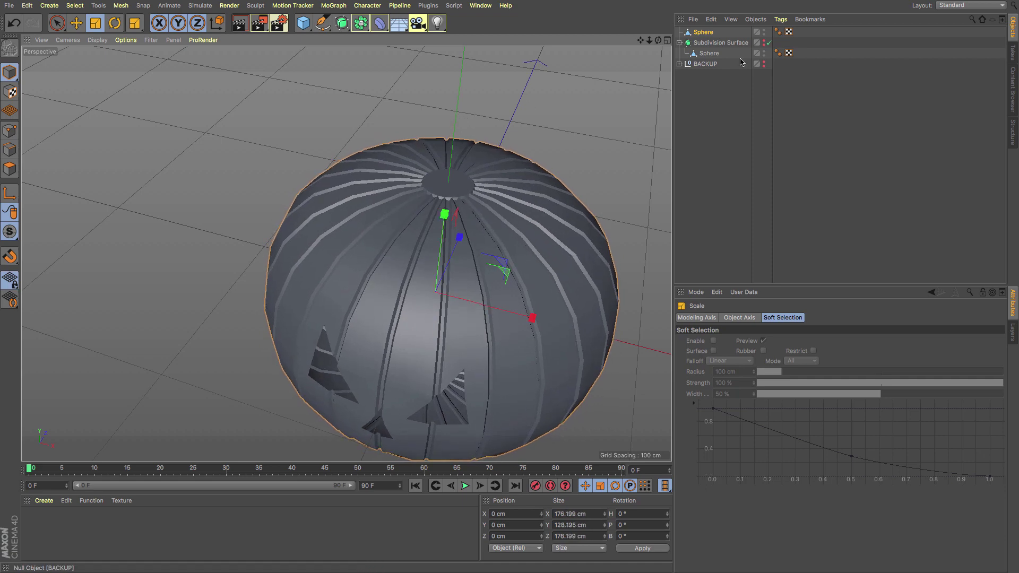
# Unhide the Subdivision Surface and check how the inner shell sits behind the carved eye, nose and mouth openings
pyautogui.click(764, 43)
pyautogui.keyDown('alt'); pyautogui.moveTo(468, 316); pyautogui.dragTo(495, 313); pyautogui.keyUp('alt')
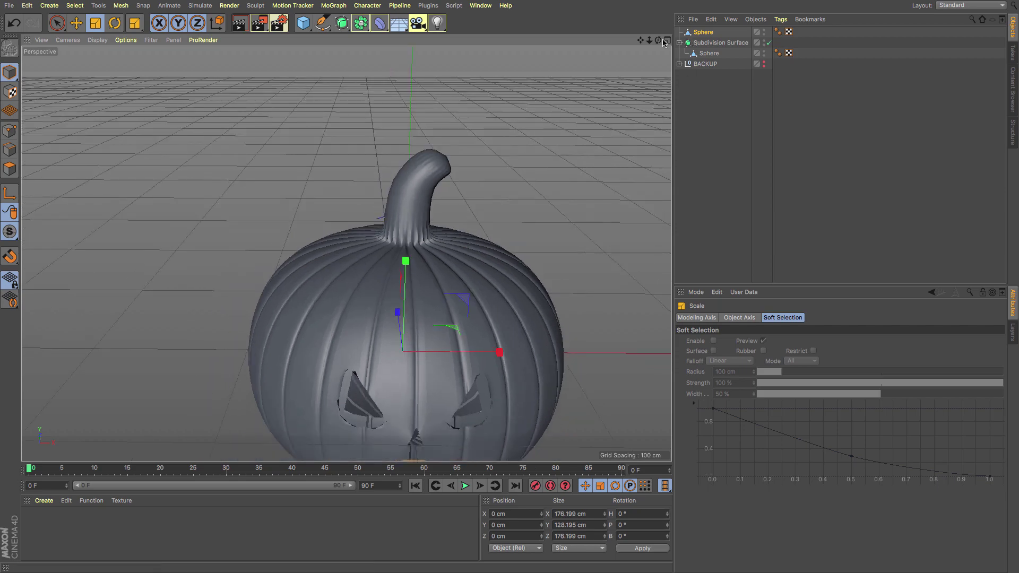
pyautogui.moveTo(641, 41); pyautogui.dragTo(587, 0)
pyautogui.moveTo(405, 311)
pyautogui.keyDown('alt'); pyautogui.mouseDown()
pyautogui.moveTo(361, 283)
pyautogui.moveTo(444, 202)
pyautogui.moveTo(439, 268)
pyautogui.moveTo(399, 293)
pyautogui.mouseUp(); pyautogui.keyUp('alt')
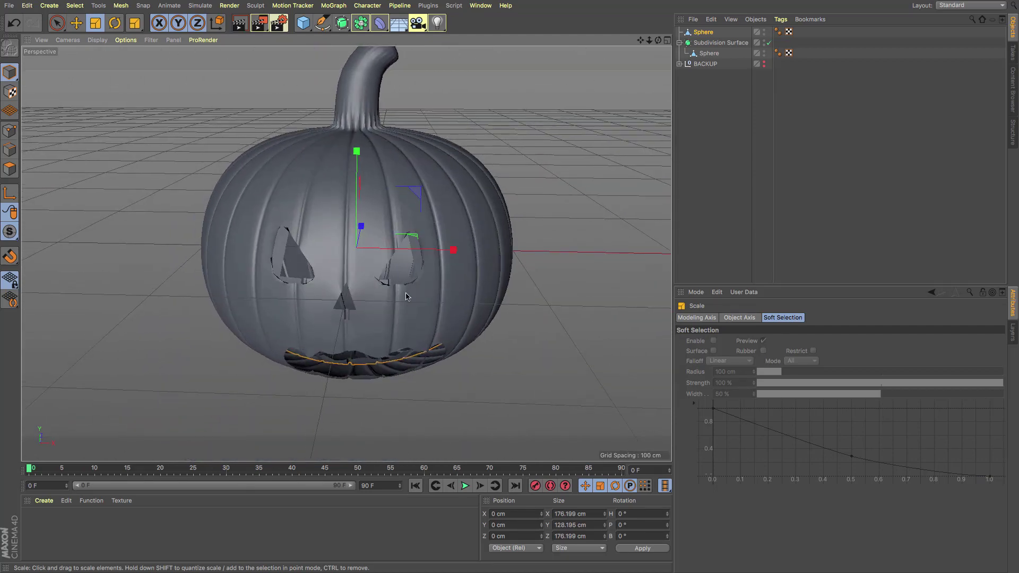
# Place the inner Sphere inside the Subdivision Surface and store copies of both spheres in the BACKUP null
pyautogui.moveTo(709, 53); pyautogui.dragTo(709, 53)
pyautogui.keyDown('shift'); pyautogui.click(709, 53); pyautogui.keyUp('shift')
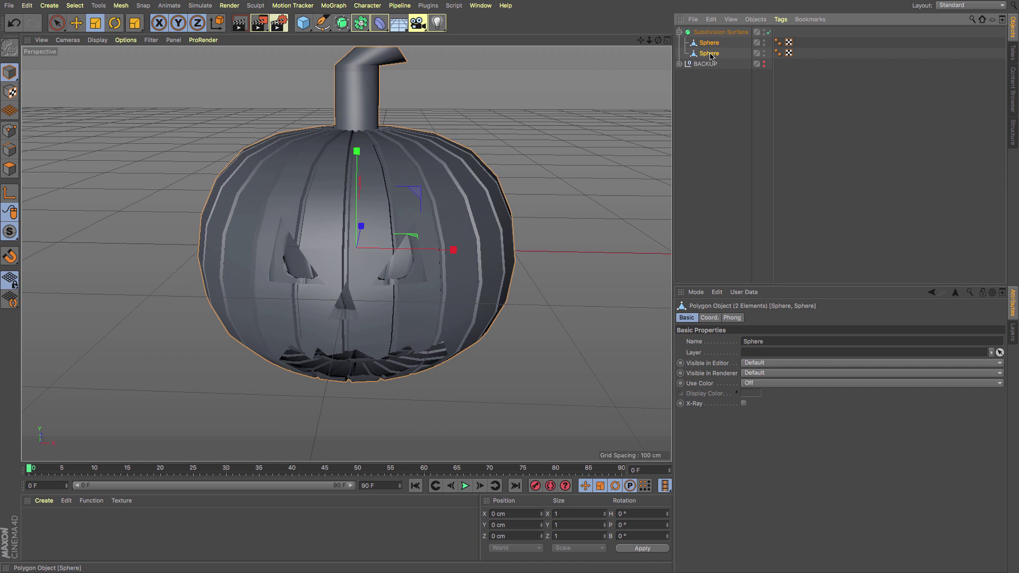
pyautogui.press('super+c')
pyautogui.press('super+v')
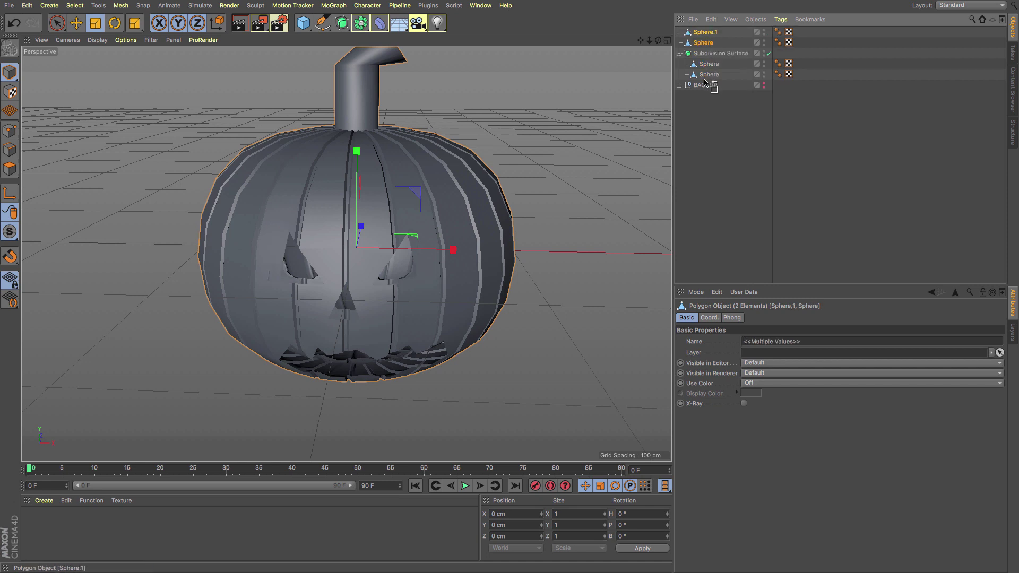
pyautogui.moveTo(705, 87); pyautogui.dragTo(705, 85)
pyautogui.click(680, 64)
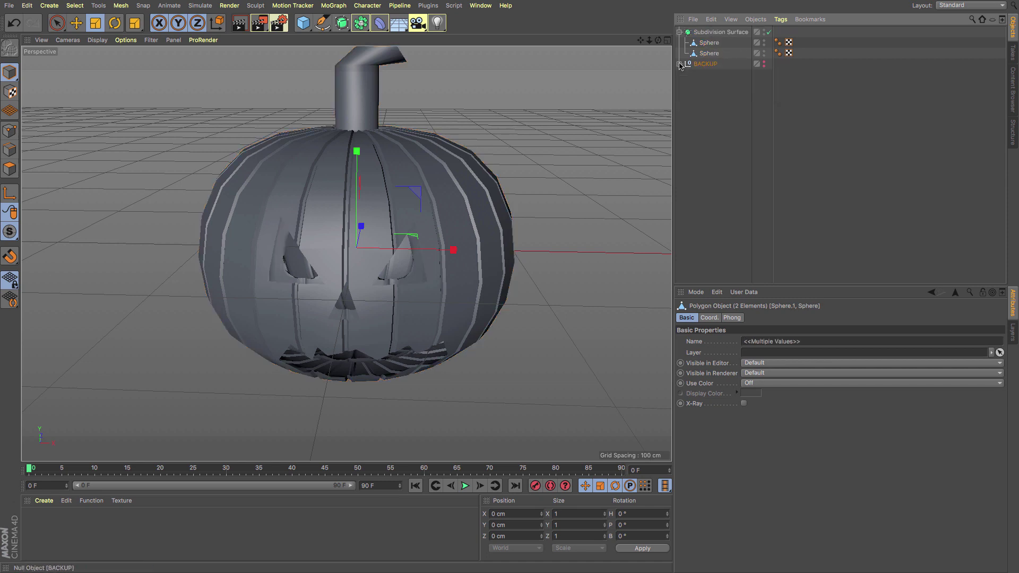
# Merge the two spheres under the Subdivision Surface into one object with Connect Objects + Delete
pyautogui.click(708, 44)
pyautogui.keyDown('shift'); pyautogui.click(711, 55); pyautogui.keyUp('shift')
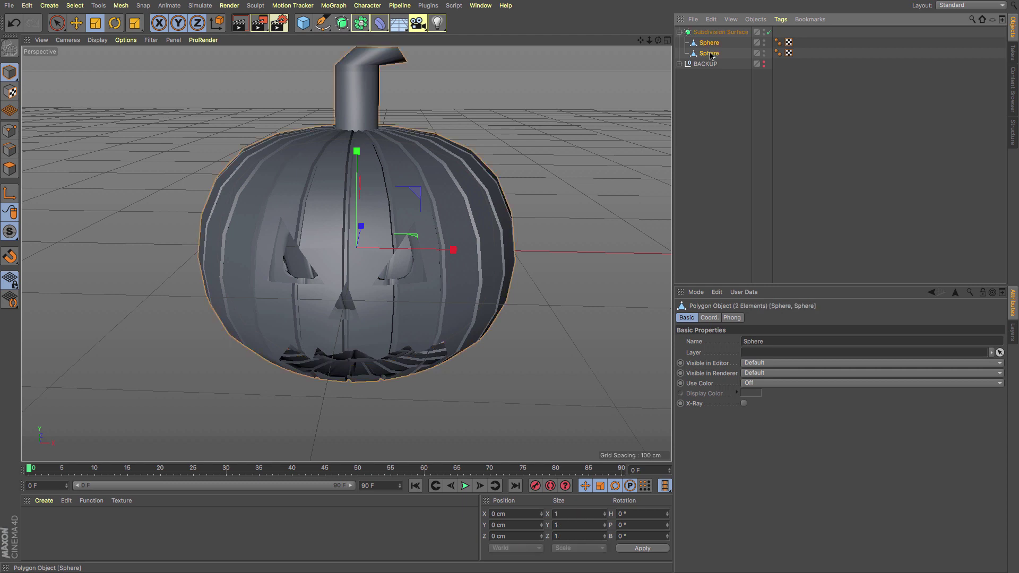
pyautogui.rightClick(710, 54)
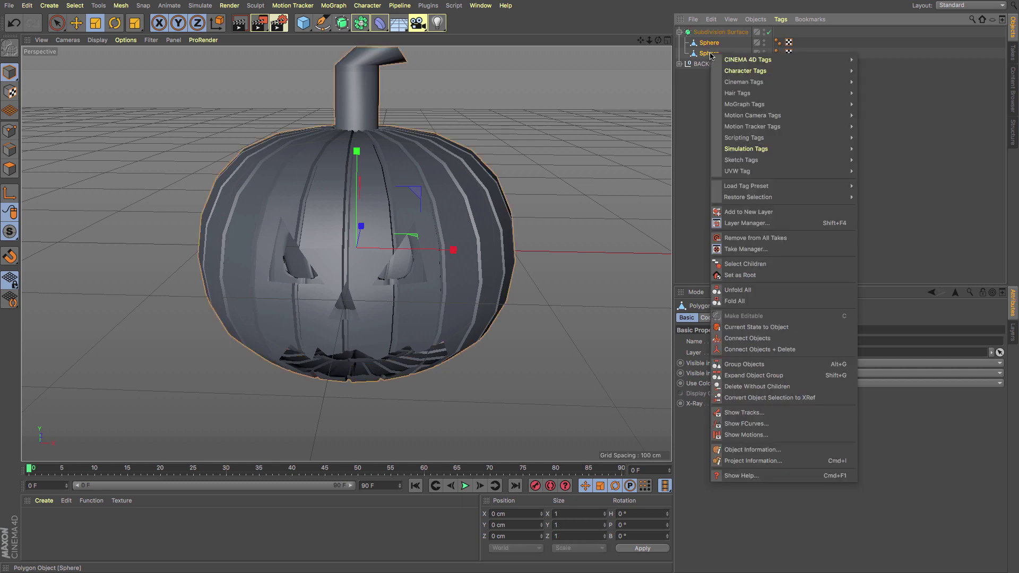
pyautogui.click(773, 350)
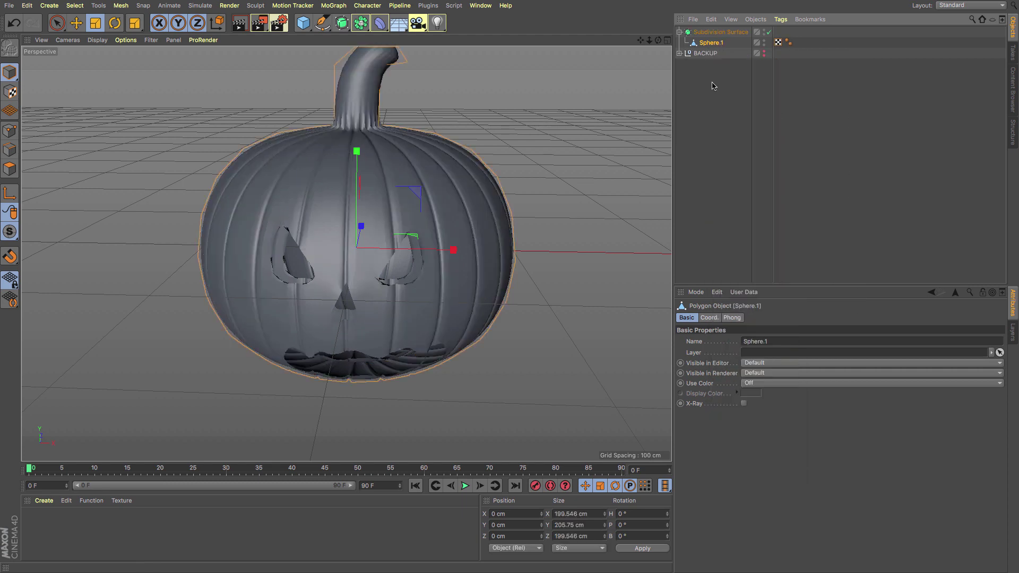
# Select all connected polygons of the inner shell from one visible through the eye opening and reverse their normals
pyautogui.scroll(5, 394, 285)
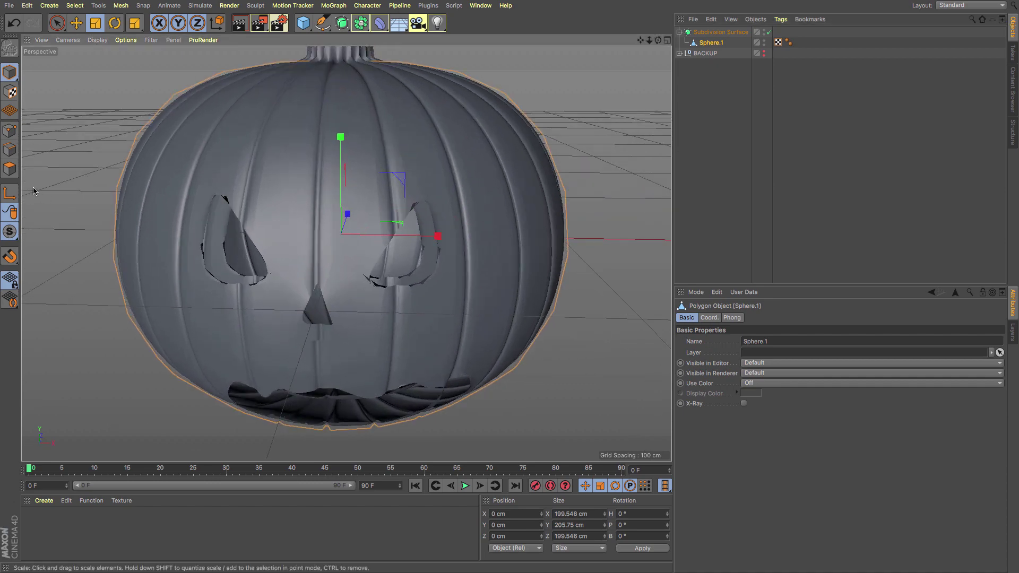
pyautogui.click(10, 169)
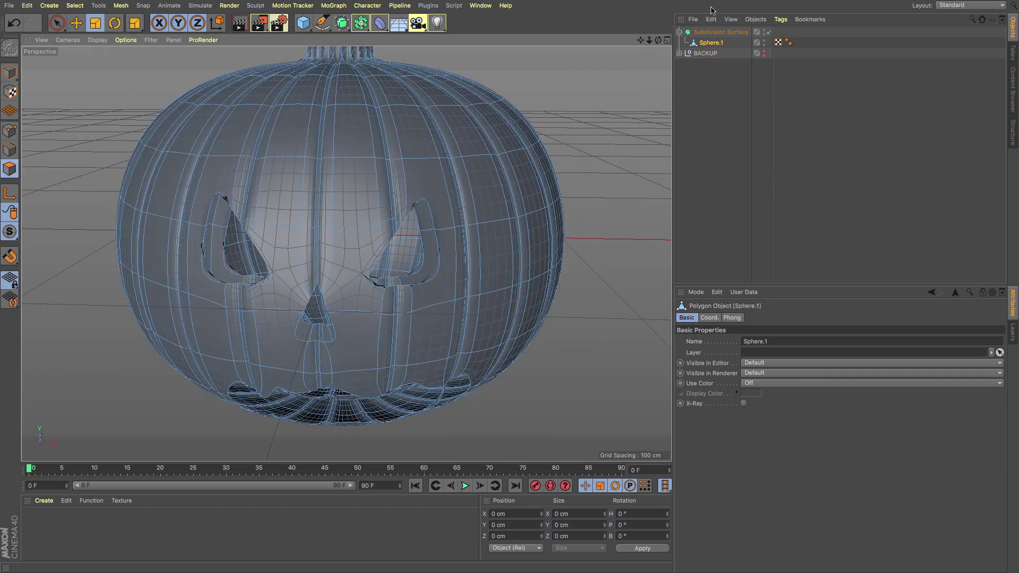
pyautogui.moveTo(659, 41); pyautogui.dragTo(345, 253)
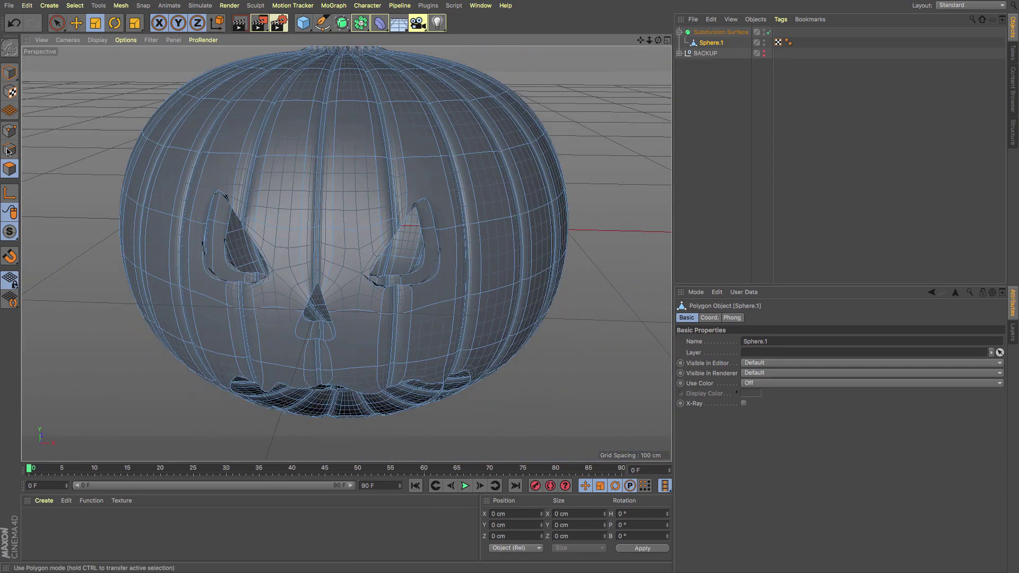
pyautogui.click(411, 244)
pyautogui.scroll(5, 408, 269)
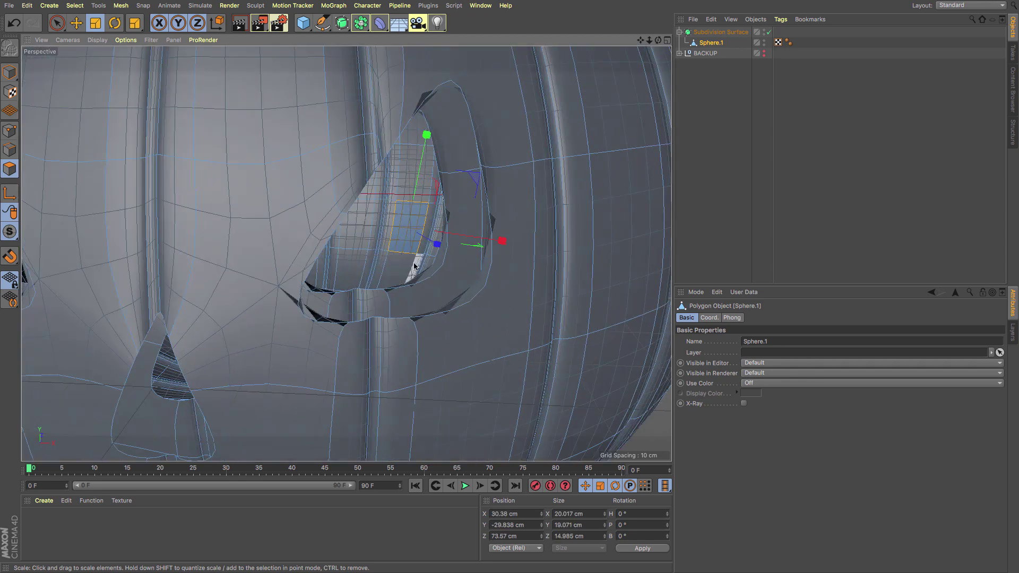
pyautogui.rightClick(417, 269)
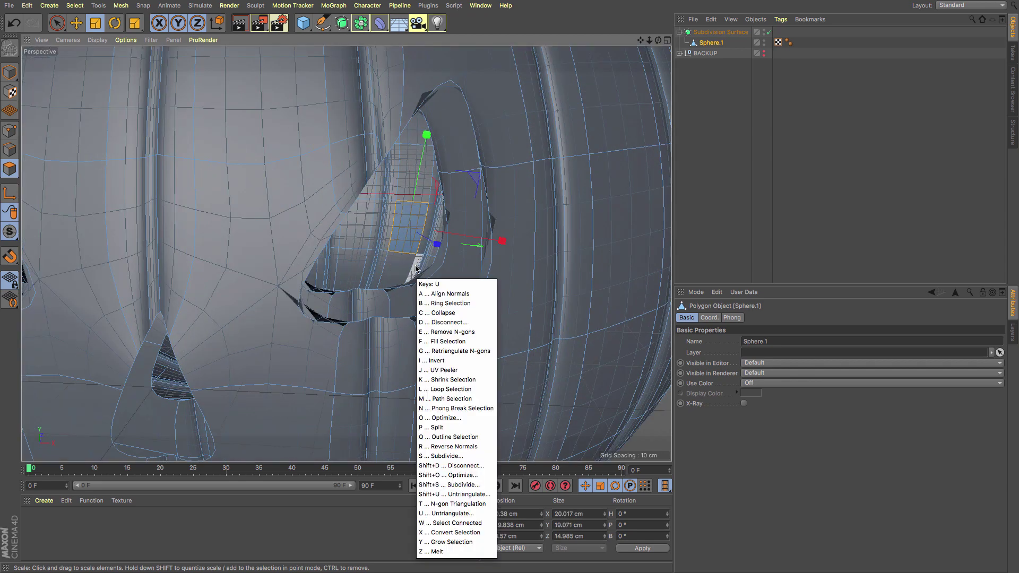
pyautogui.click(433, 291)
pyautogui.click(76, 23)
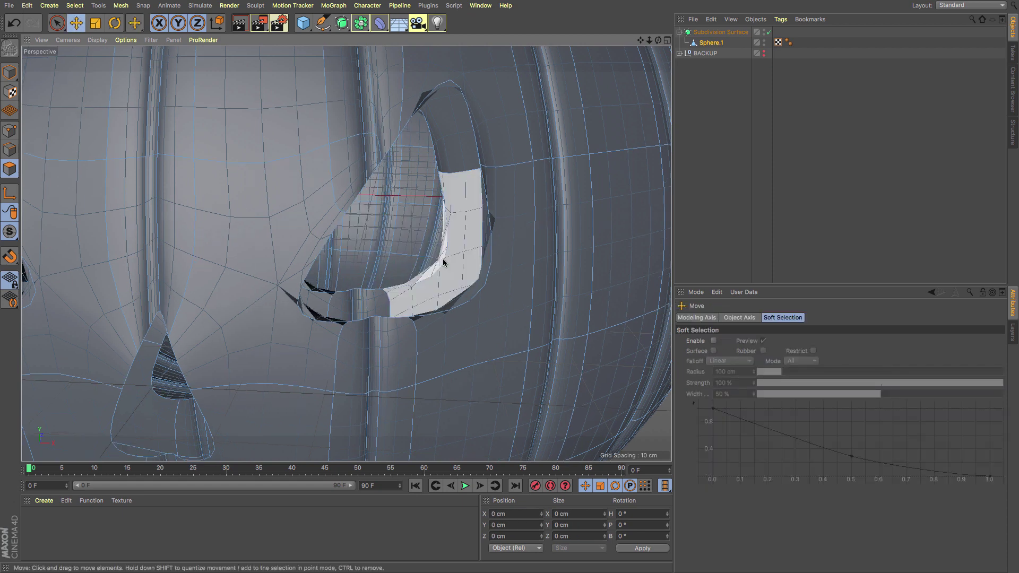
pyautogui.doubleClick(461, 257)
pyautogui.scroll(-5, 448, 257)
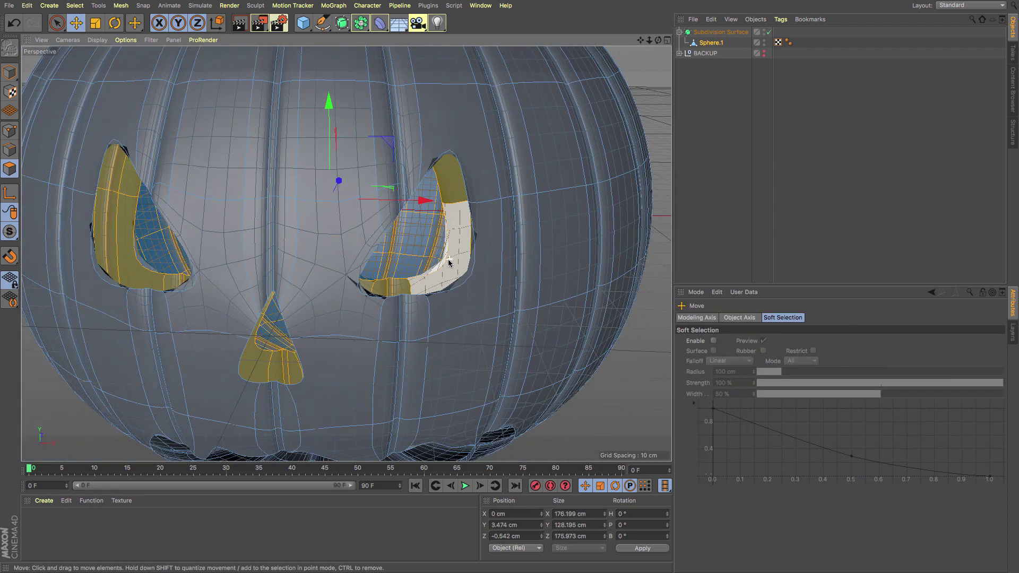
pyautogui.keyDown('alt'); pyautogui.moveTo(444, 272); pyautogui.dragTo(428, 284); pyautogui.keyUp('alt')
pyautogui.rightClick(428, 285)
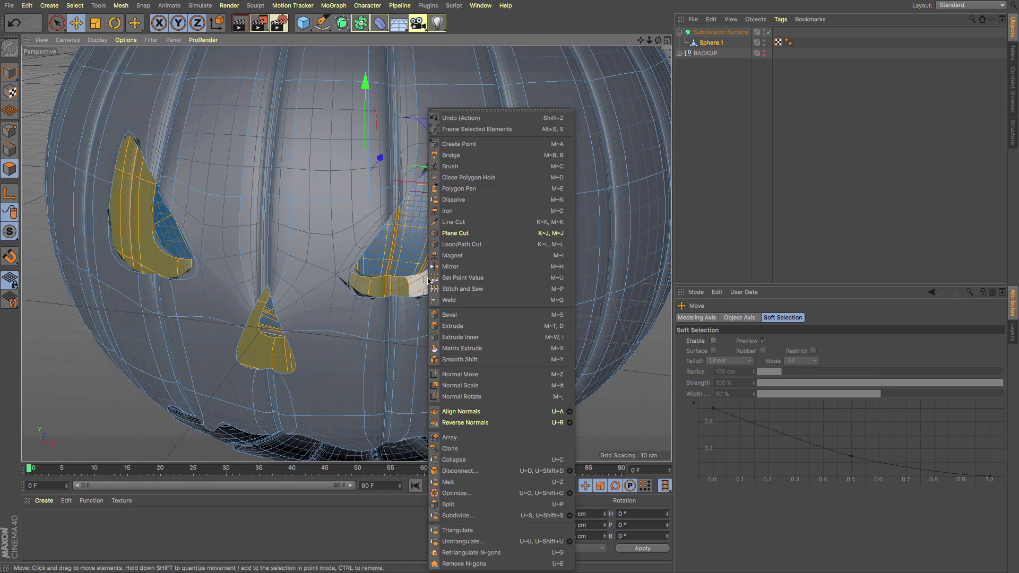
pyautogui.click(486, 423)
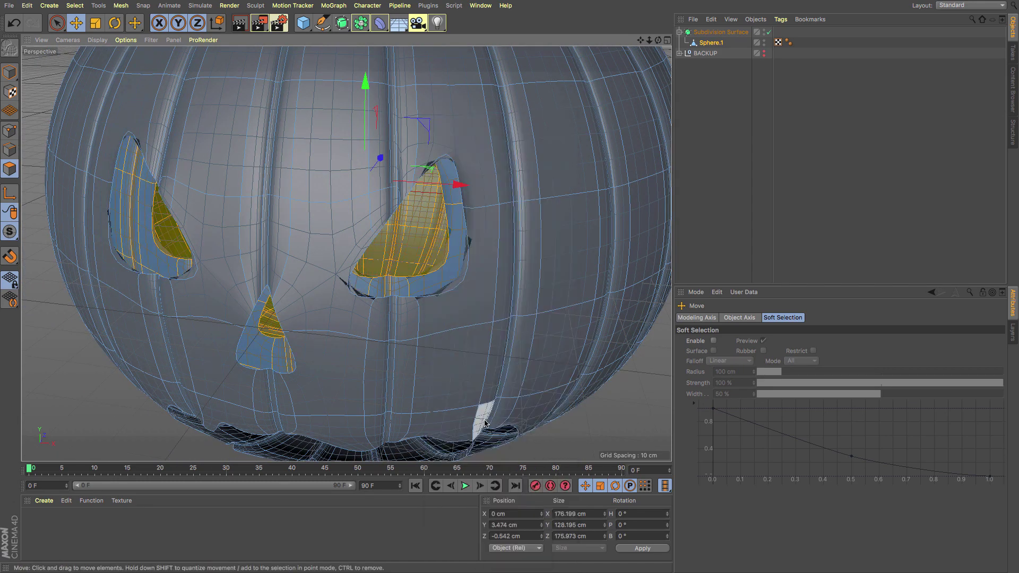
# Select the outer shell's edge loops around both eyes and the nose using Loop Selection with Select Boundary Loop enabled
pyautogui.scroll(8, 480, 209)
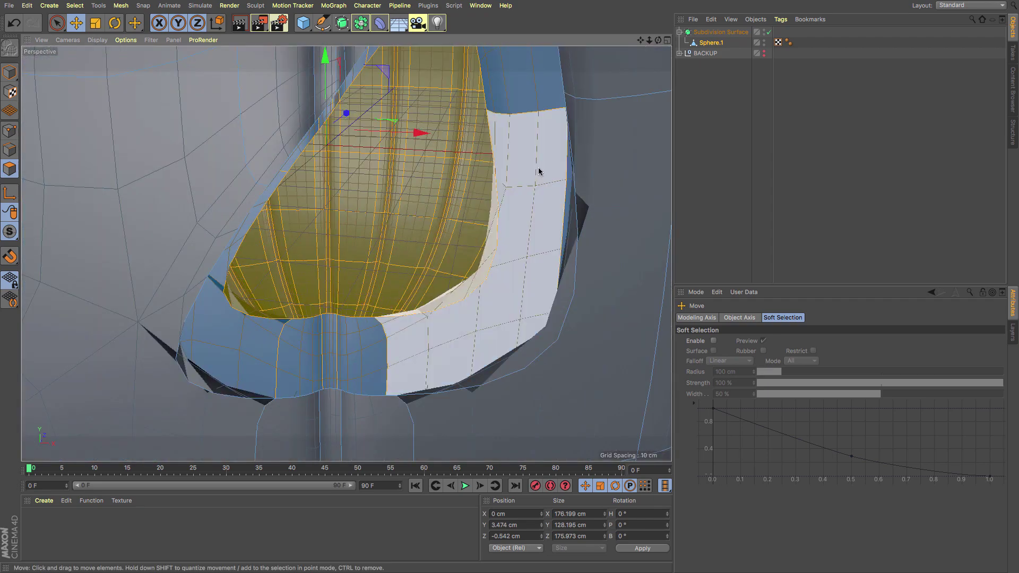
pyautogui.scroll(-3, 538, 171)
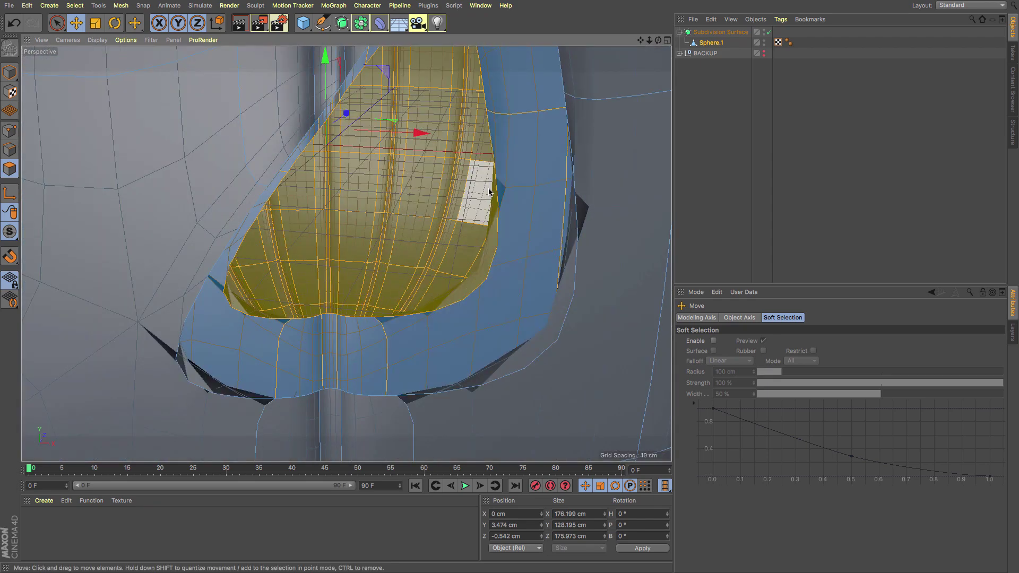
pyautogui.scroll(-5, 488, 190)
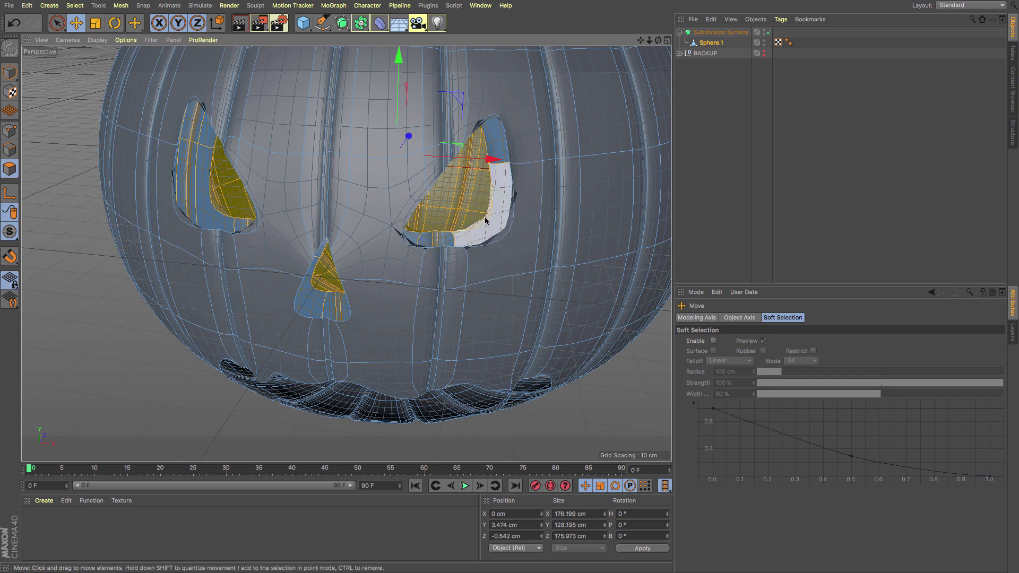
pyautogui.scroll(5, 485, 217)
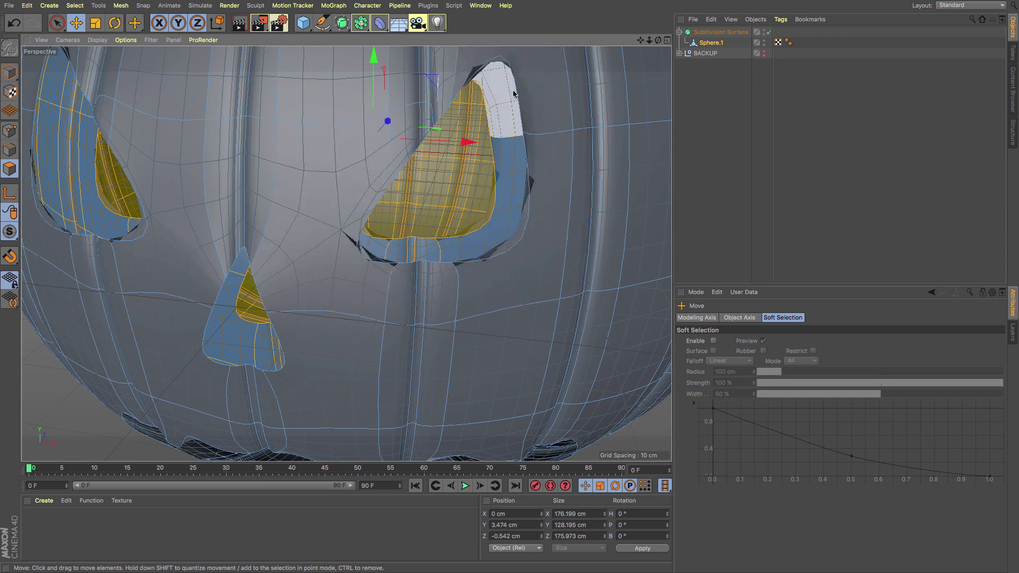
pyautogui.click(7, 153)
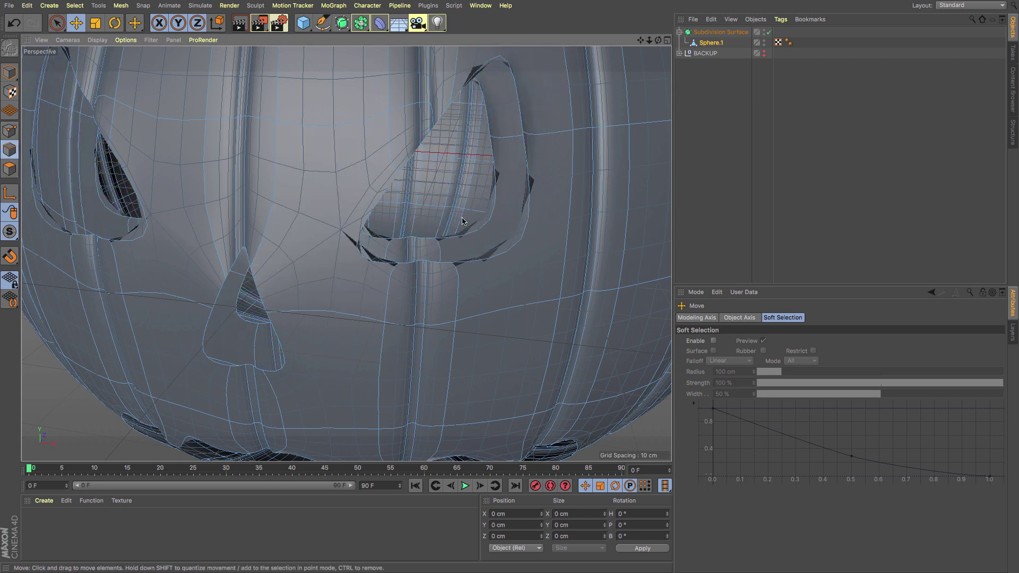
pyautogui.press('u')
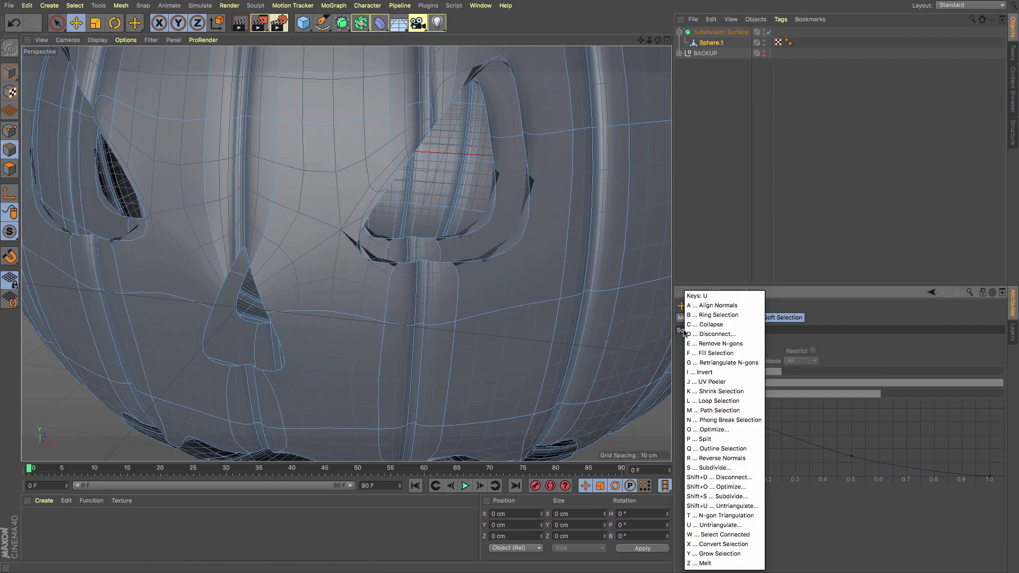
pyautogui.press('l')
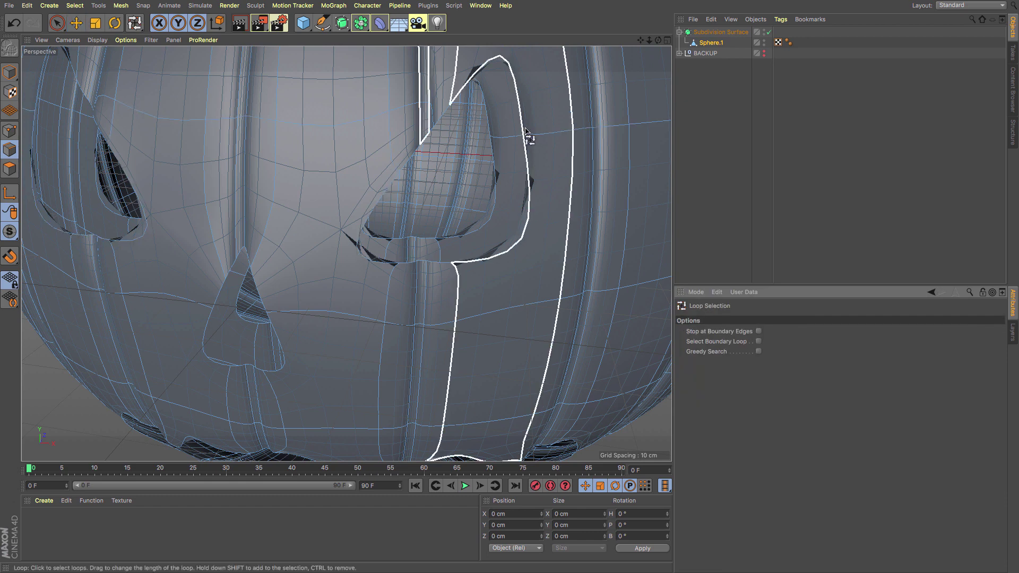
pyautogui.click(499, 267)
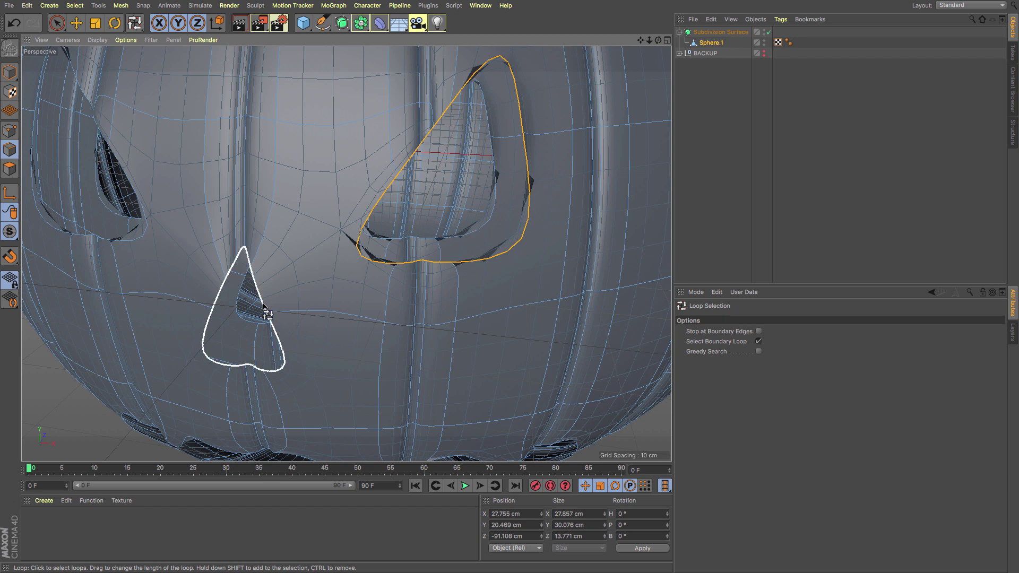
pyautogui.keyDown('shift'); pyautogui.click(266, 313); pyautogui.keyUp('shift')
pyautogui.keyDown('shift'); pyautogui.click(130, 243); pyautogui.keyUp('shift')
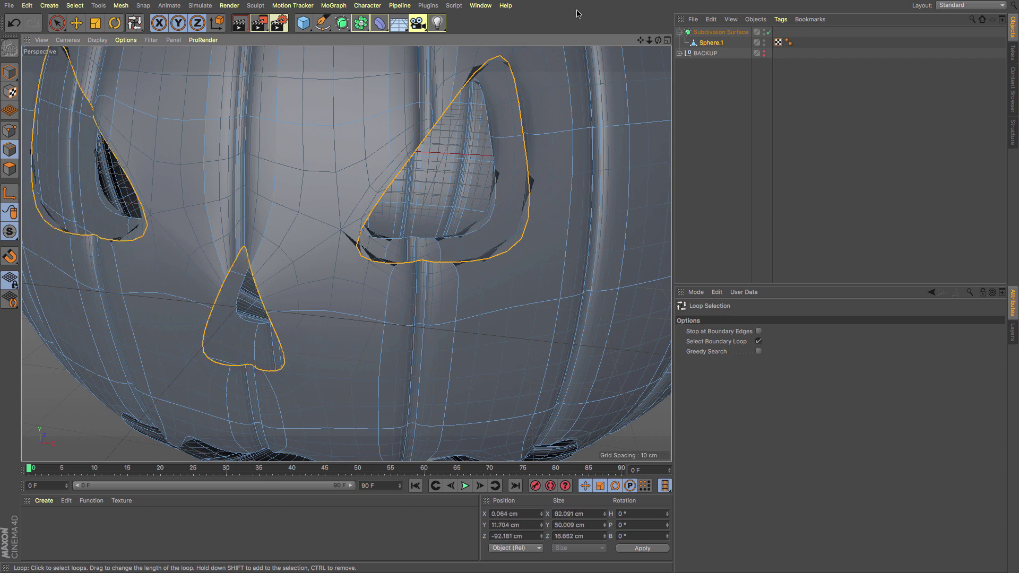
# Delete the leftover strip of polygons crossing the mouth opening near its corner
pyautogui.keyDown('alt'); pyautogui.moveTo(470, 438); pyautogui.dragTo(474, 337, button='middle'); pyautogui.keyUp('alt')
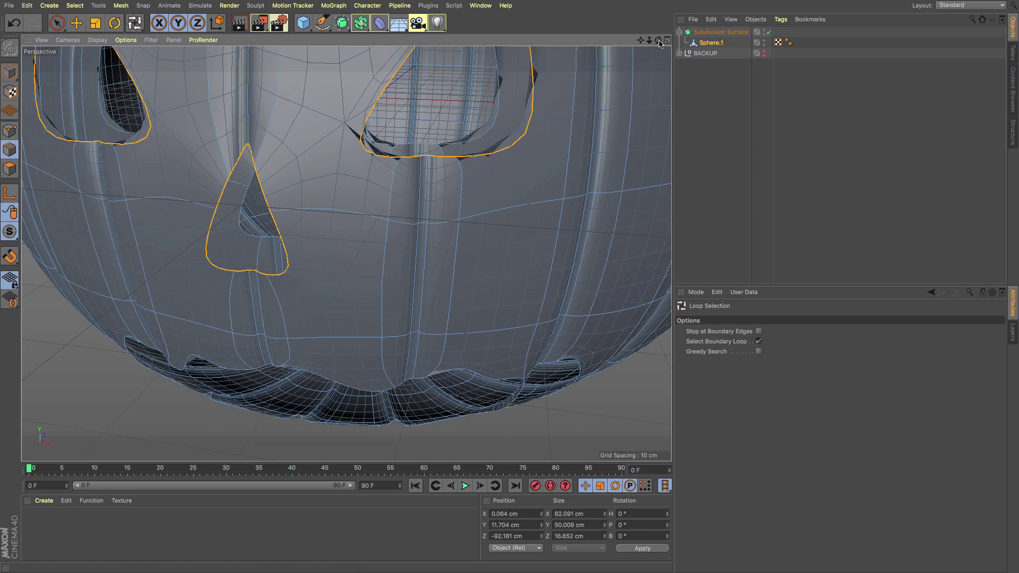
pyautogui.moveTo(659, 41); pyautogui.dragTo(346, 253)
pyautogui.moveTo(641, 42); pyautogui.dragTo(346, 253)
pyautogui.click(16, 183)
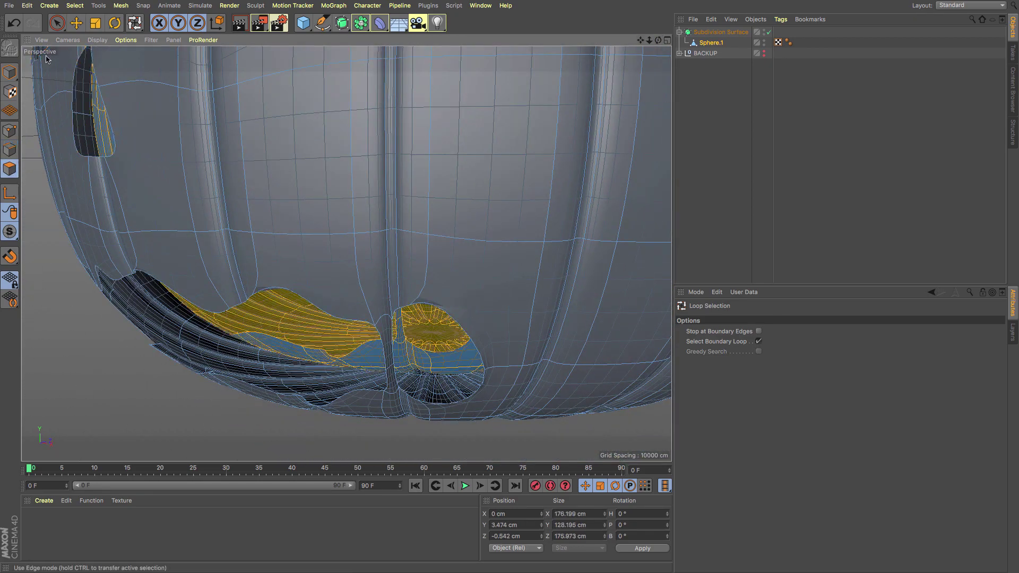
pyautogui.press('e')
pyautogui.click(396, 326)
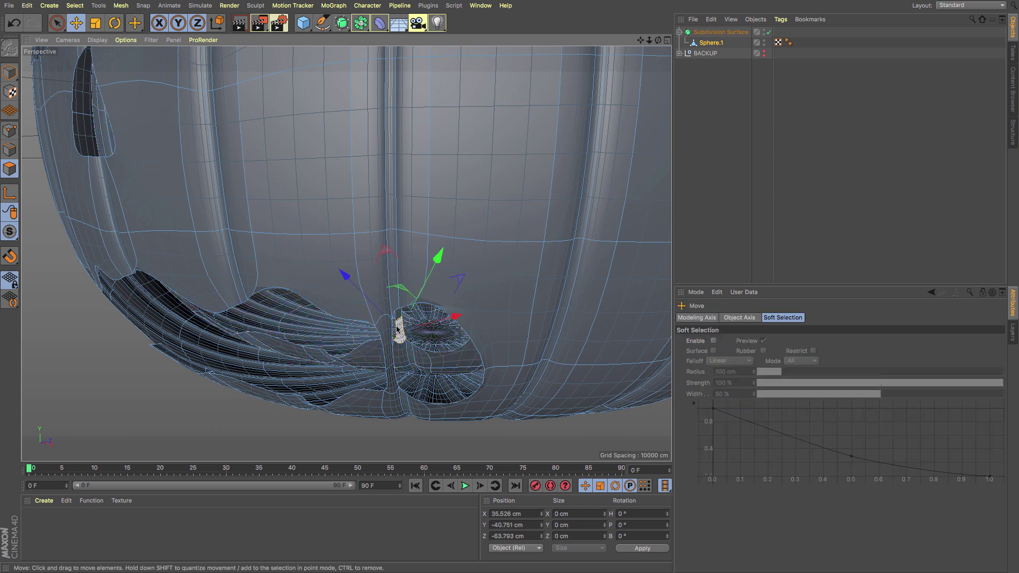
pyautogui.press('Delete')
pyautogui.click(397, 315)
pyautogui.press('Delete')
pyautogui.click(390, 354)
pyautogui.press('Delete')
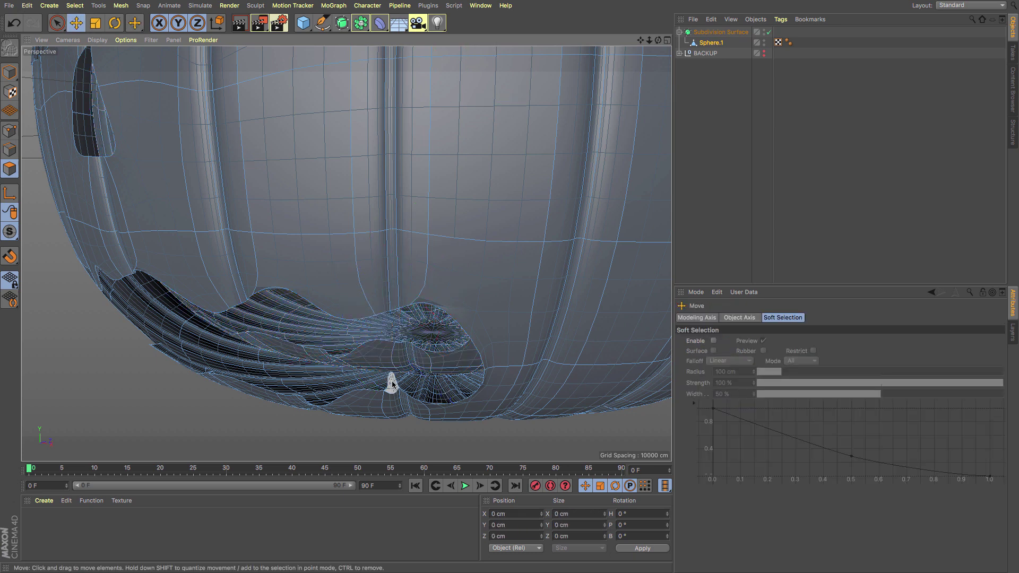
pyautogui.click(393, 384)
pyautogui.press('Delete')
# Add the outer shell's mouth boundary loop to the edge selection of the eyes and nose
pyautogui.click(11, 154)
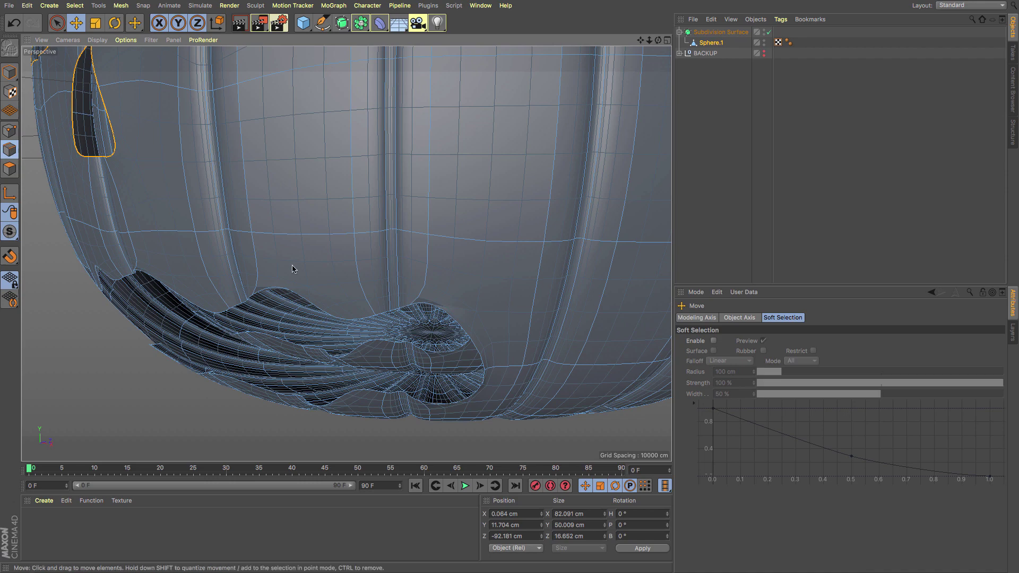
pyautogui.press('u')
pyautogui.press('l')
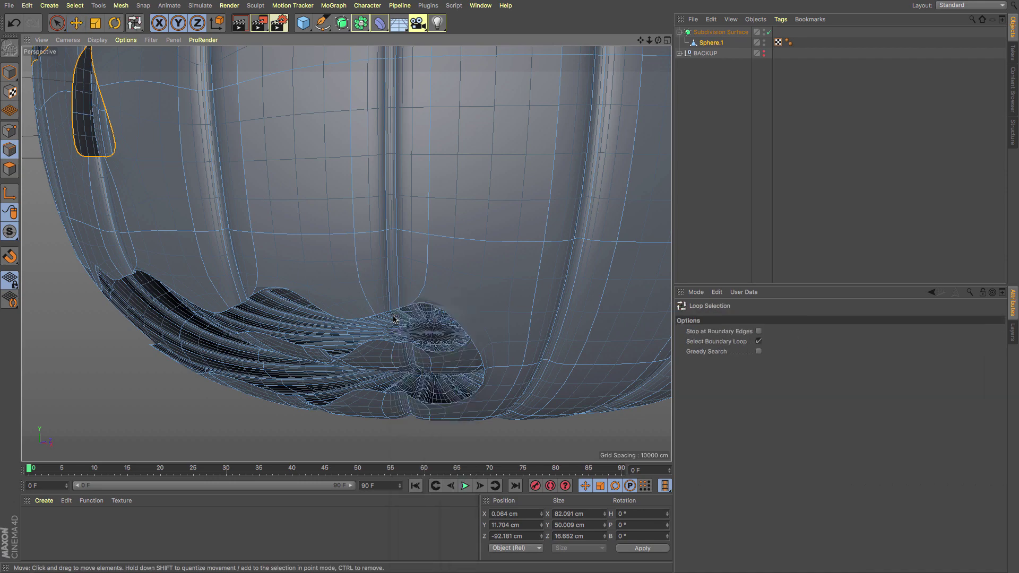
pyautogui.click(387, 318)
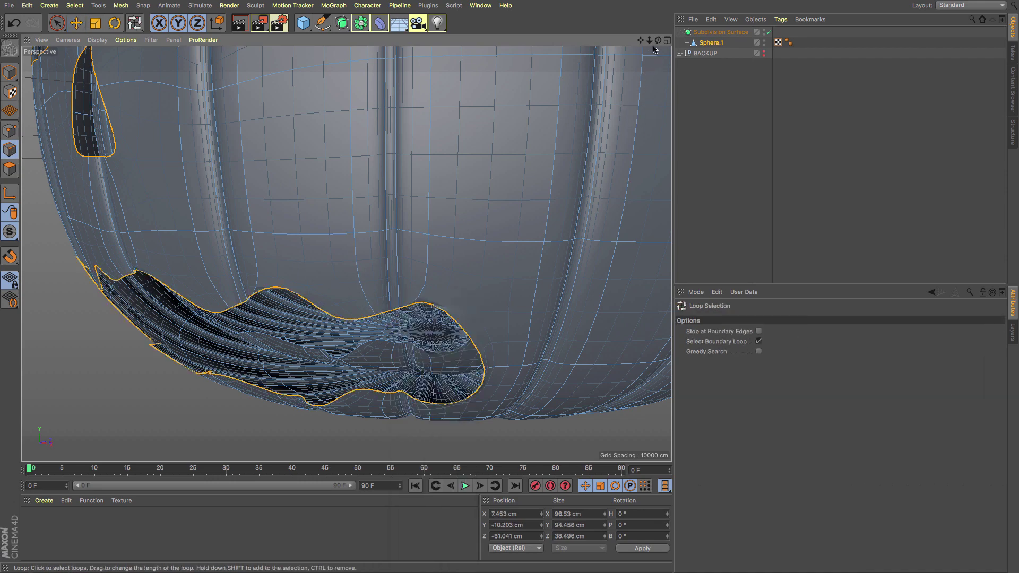
# Extrude the selected face-opening edges with a 0 cm offset and move them inward along Z to about -76.9 cm
pyautogui.moveTo(658, 40); pyautogui.dragTo(346, 254)
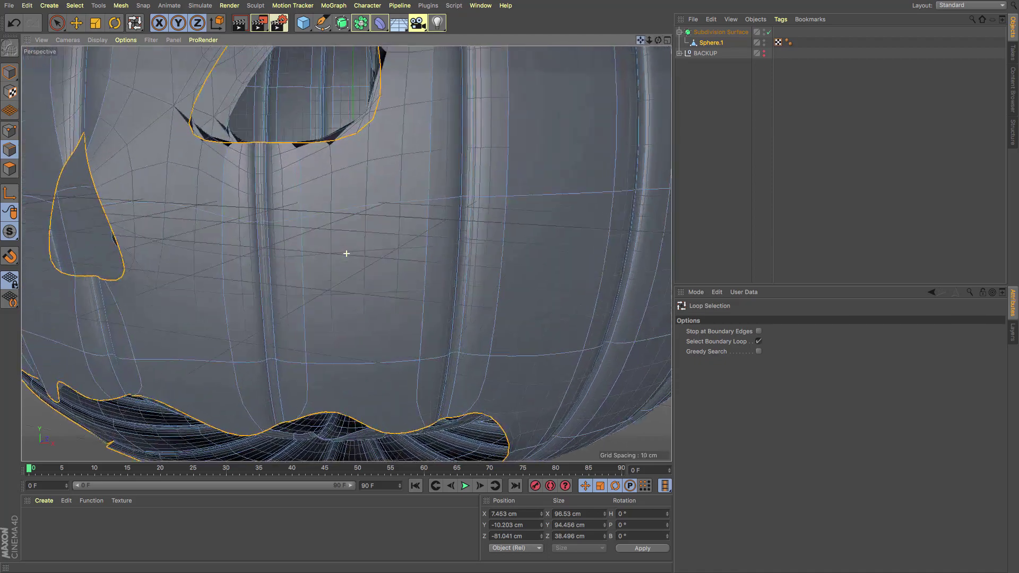
pyautogui.scroll(2, 346, 253)
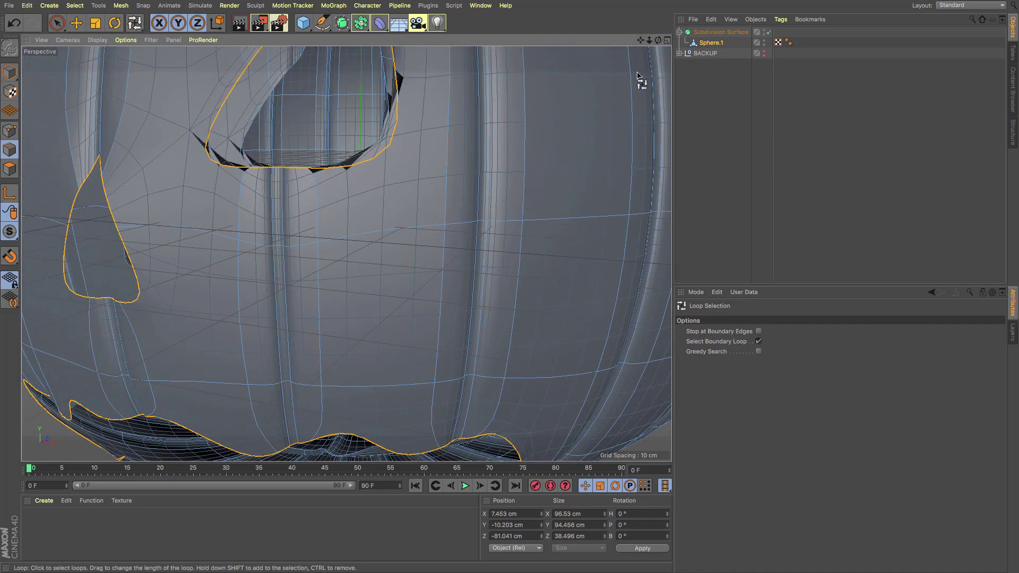
pyautogui.scroll(-5, 346, 253)
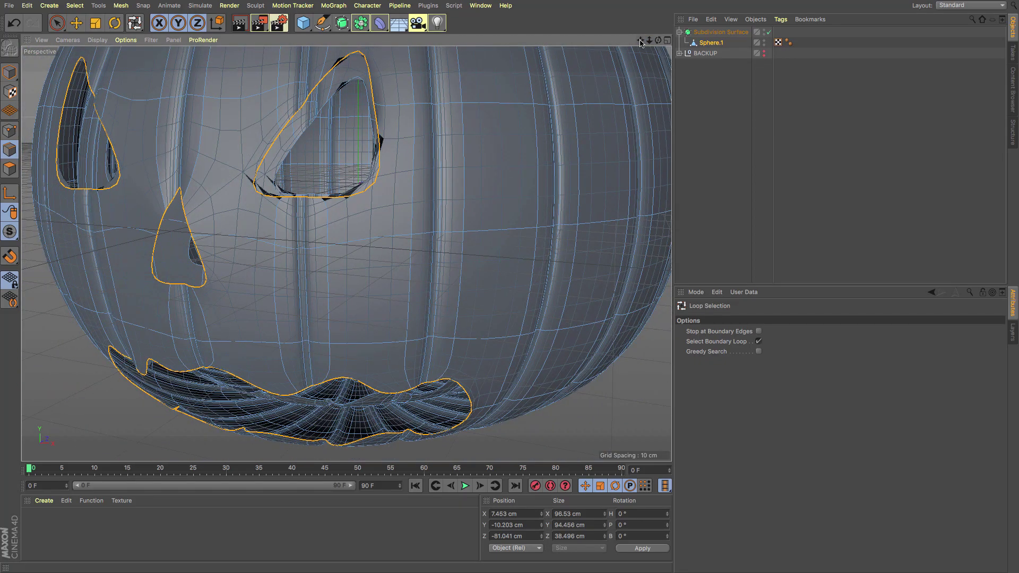
pyautogui.moveTo(641, 42); pyautogui.dragTo(346, 253)
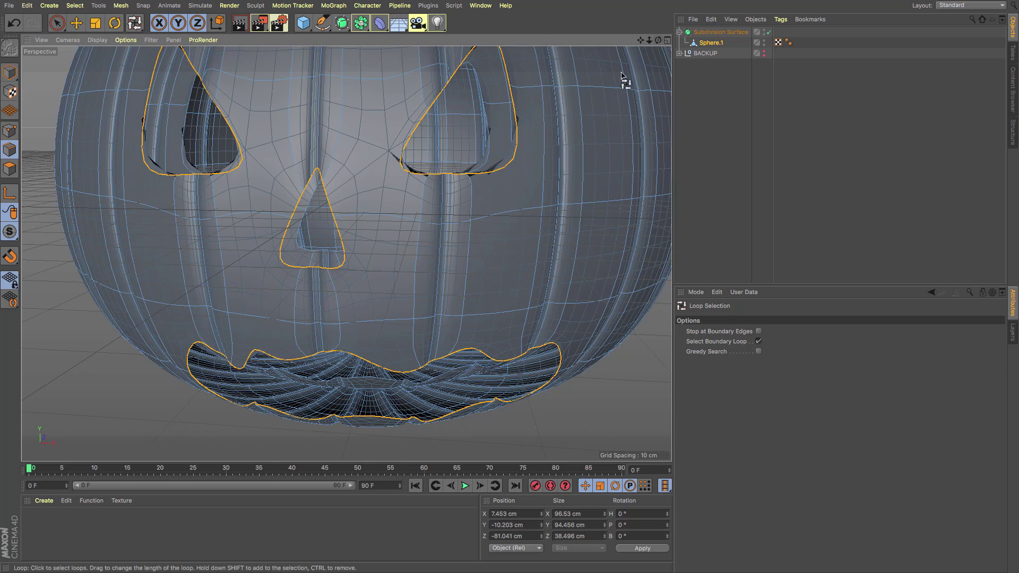
pyautogui.press('t')
pyautogui.press('m')
pyautogui.press('t')
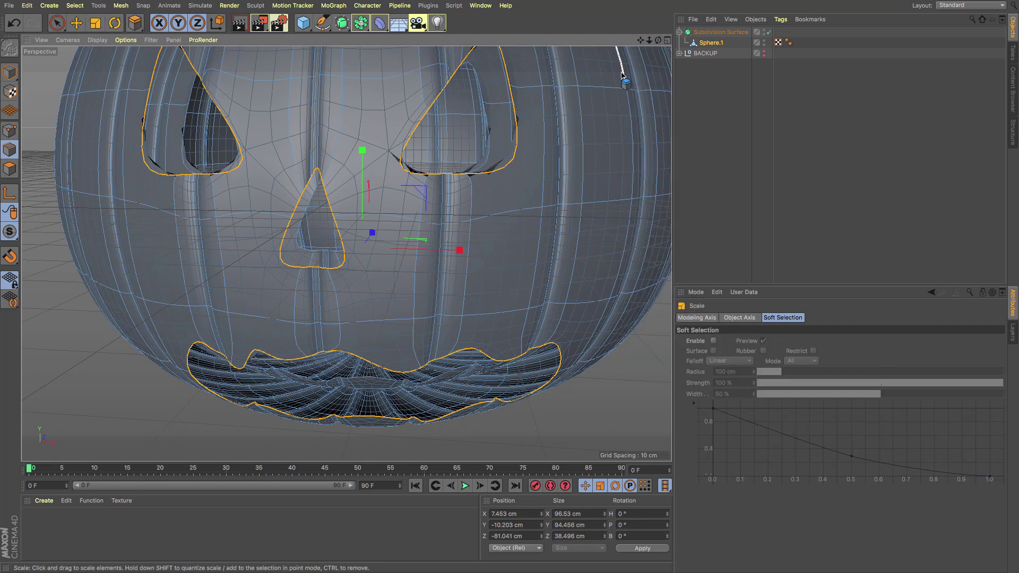
pyautogui.click(752, 354)
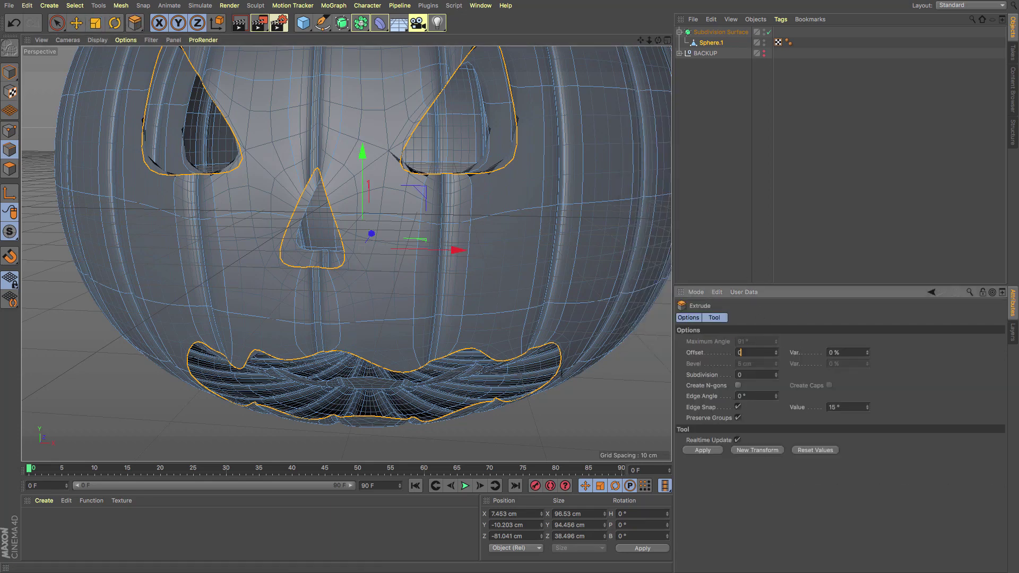
pyautogui.write('0')
pyautogui.press('Return')
pyautogui.keyDown('alt'); pyautogui.moveTo(346, 253); pyautogui.dragTo(282, 272); pyautogui.keyUp('alt')
pyautogui.moveTo(472, 220); pyautogui.dragTo(480, 217)
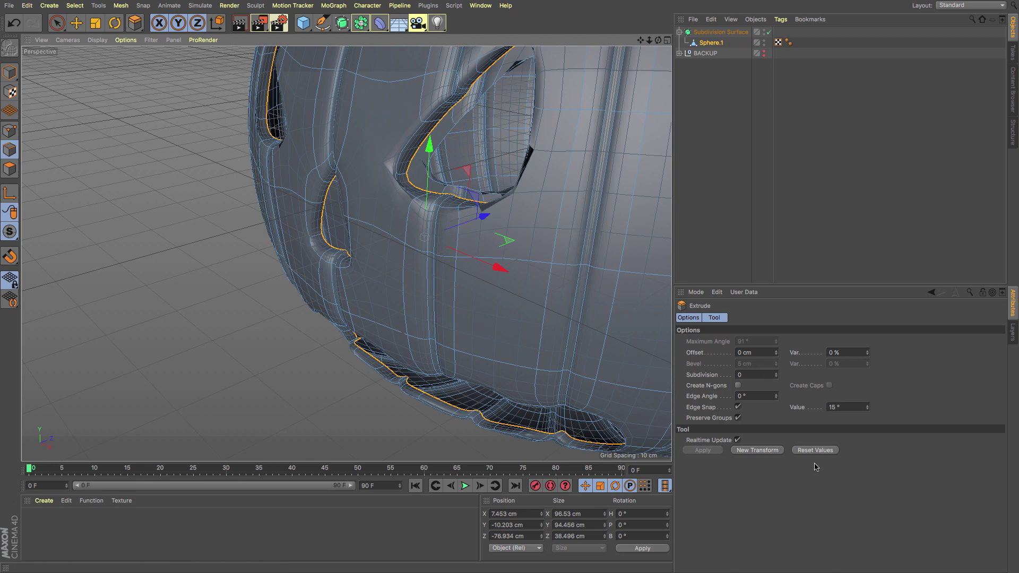
# Extrude the opening edges once more with a new transform and move them further inward to about Z -73.8 cm
pyautogui.click(763, 450)
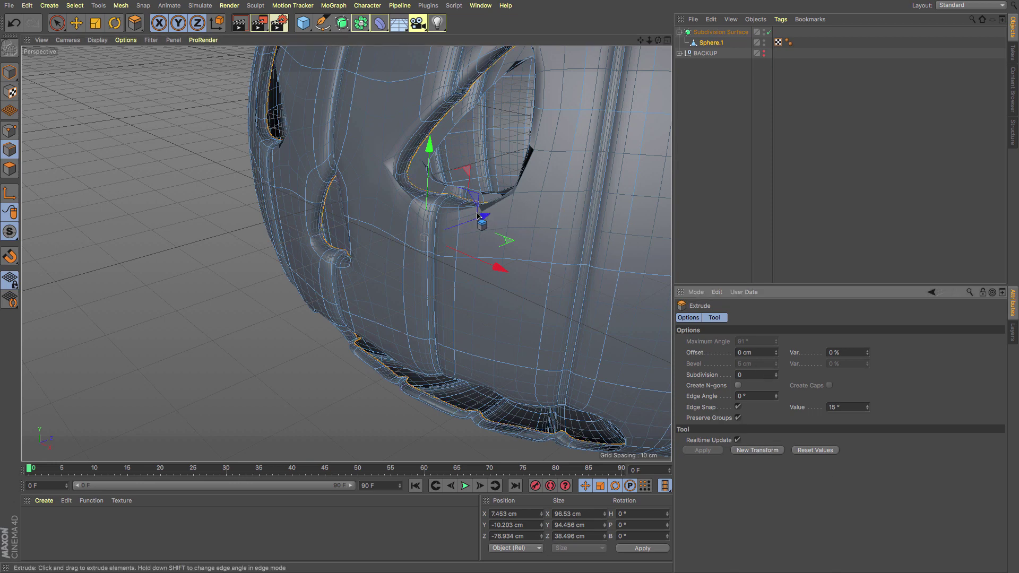
pyautogui.moveTo(477, 215); pyautogui.dragTo(493, 215)
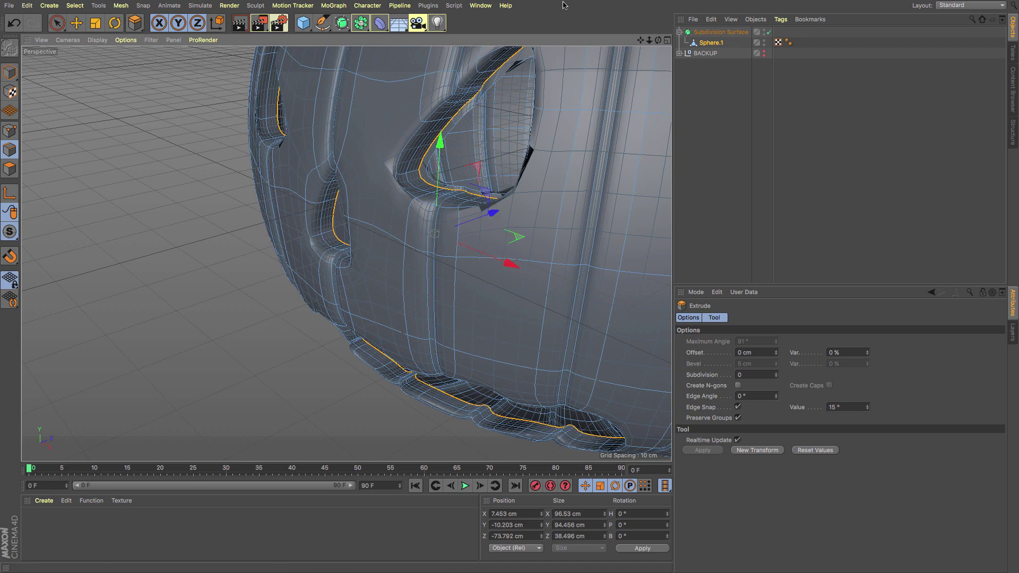
pyautogui.keyDown('alt'); pyautogui.moveTo(659, 57); pyautogui.dragTo(571, 118); pyautogui.keyUp('alt')
pyautogui.scroll(4, 518, 137)
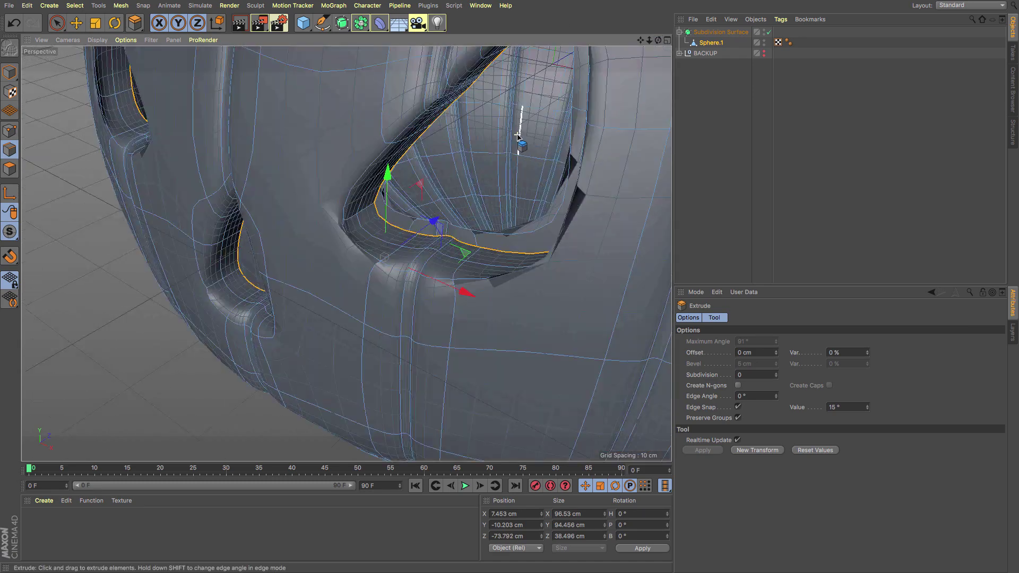
# Select the outer and inner boundary loops of the right-hand eye opening and join them with Stitch and Sew
pyautogui.scroll(5, 518, 137)
pyautogui.scroll(-4, 518, 136)
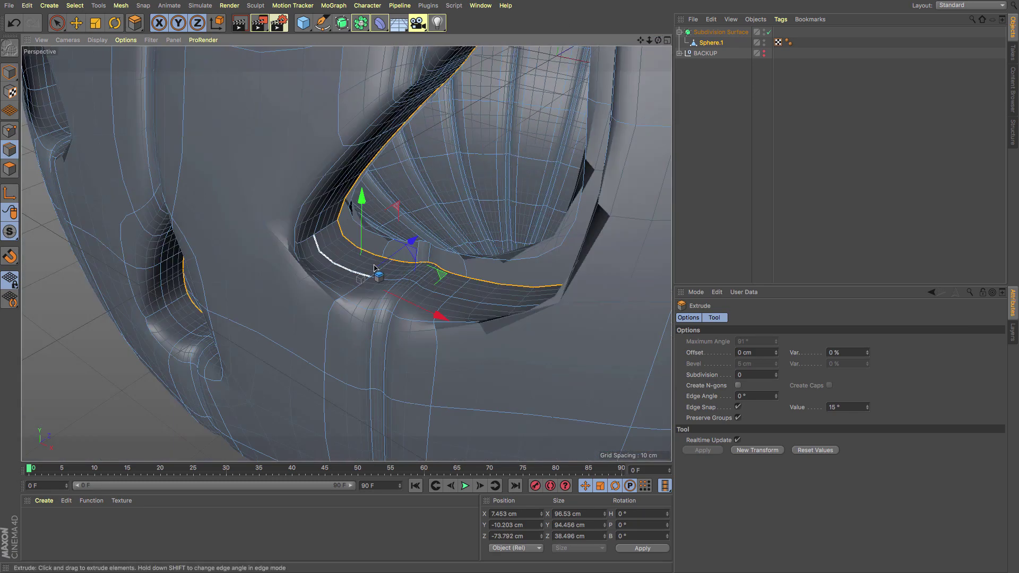
pyautogui.press('u')
pyautogui.press('l')
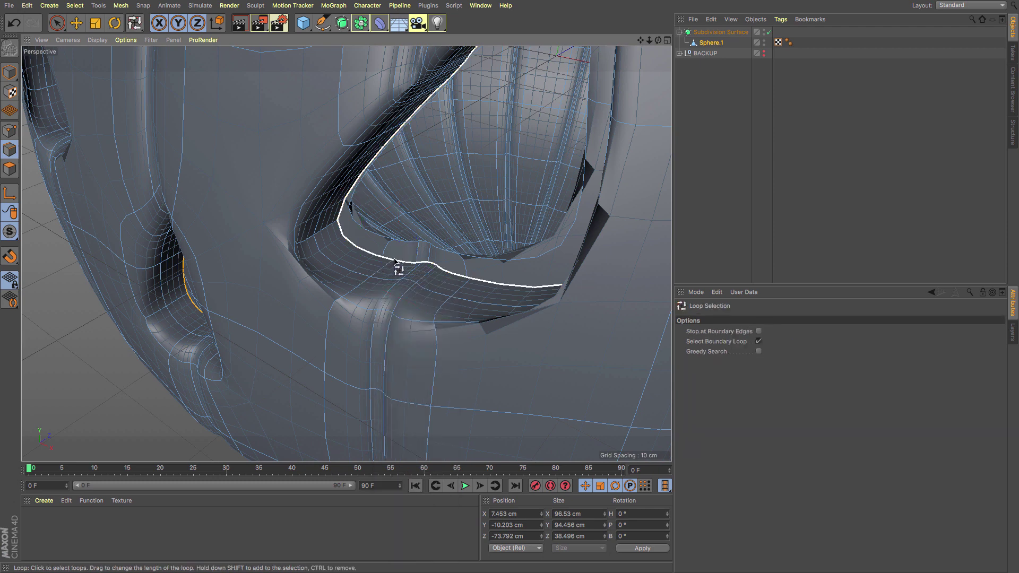
pyautogui.click(396, 262)
pyautogui.keyDown('shift'); pyautogui.click(408, 247); pyautogui.keyUp('shift')
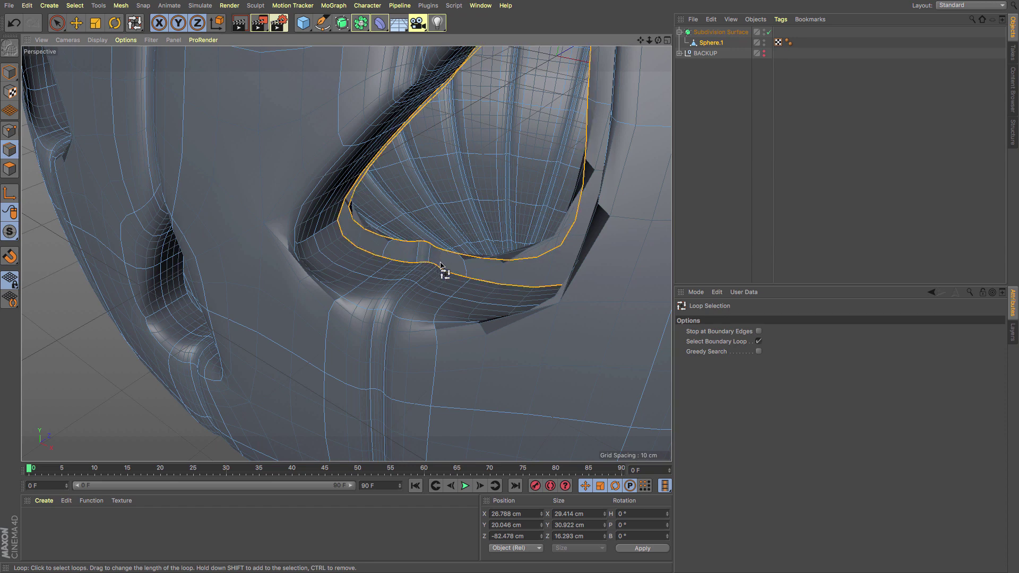
pyautogui.press('m')
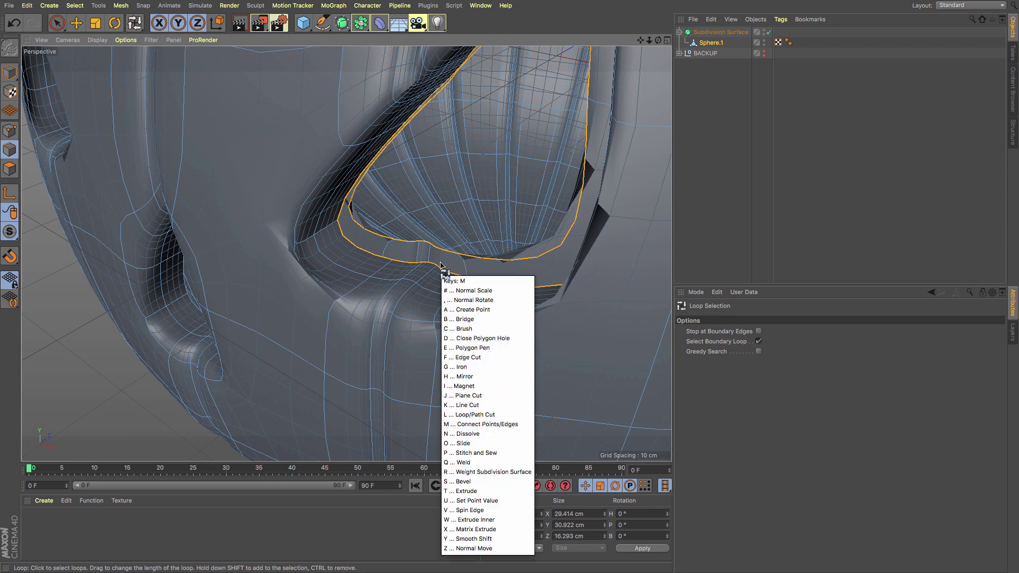
pyautogui.press('p')
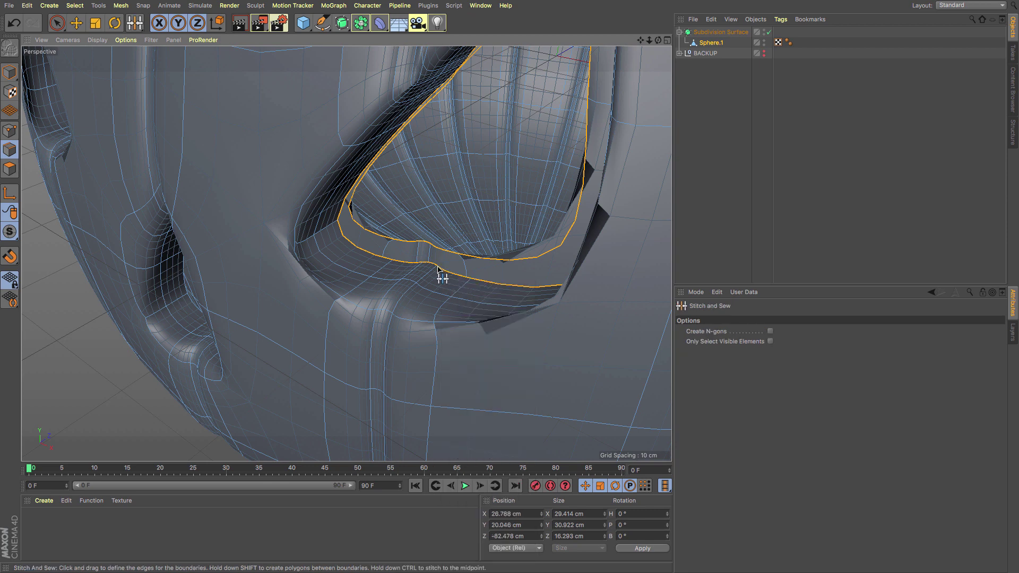
pyautogui.moveTo(470, 281); pyautogui.dragTo(460, 261)
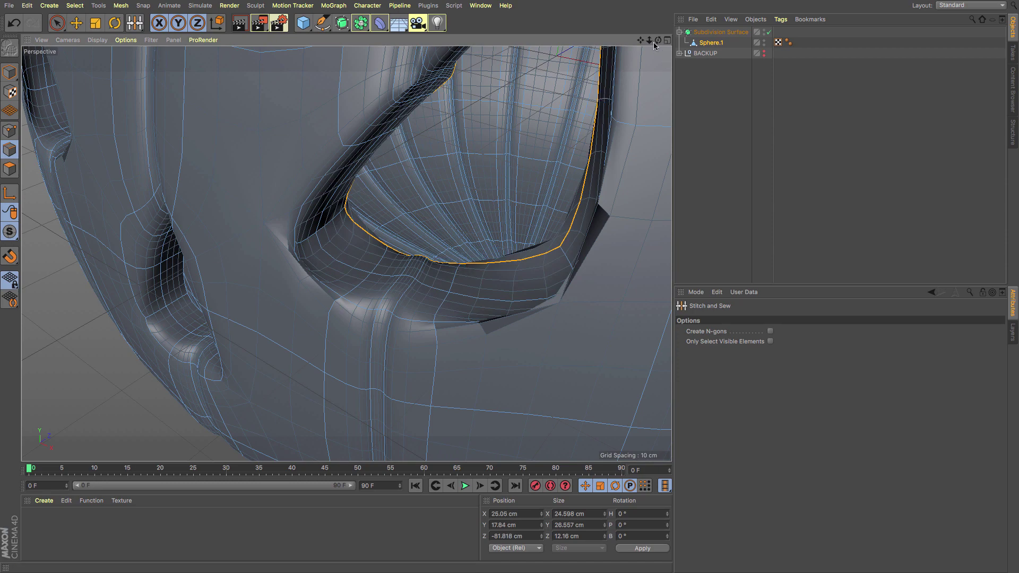
# Select both boundary loops of the nose opening and stitch the outer and inner shells together there
pyautogui.moveTo(640, 41); pyautogui.dragTo(892, 67)
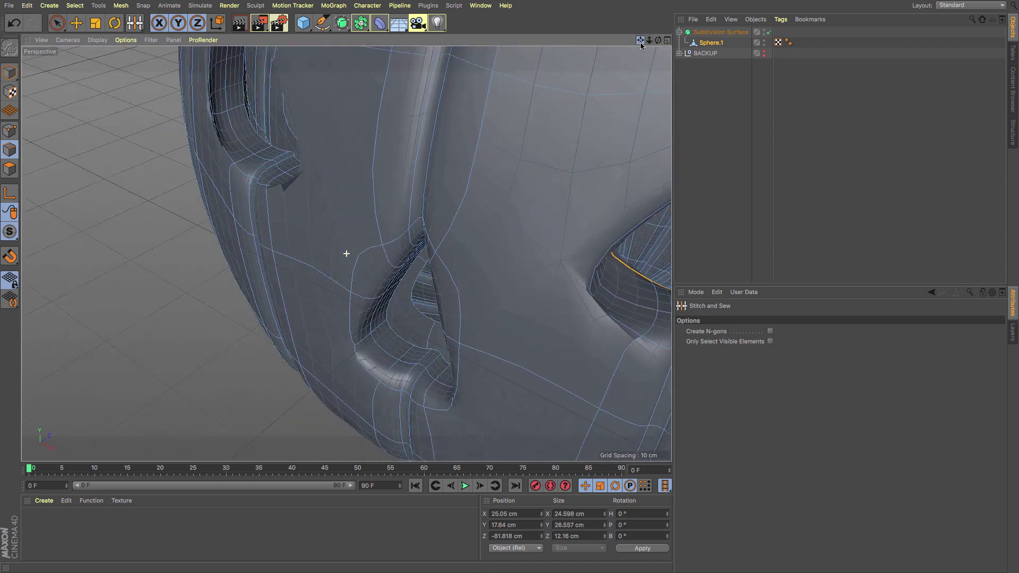
pyautogui.keyDown('alt'); pyautogui.moveTo(359, 375); pyautogui.dragTo(414, 314); pyautogui.keyUp('alt')
pyautogui.press('u')
pyautogui.press('l')
pyautogui.click(423, 337)
pyautogui.keyDown('shift'); pyautogui.click(429, 316); pyautogui.keyUp('shift')
pyautogui.press('m')
pyautogui.press('p')
pyautogui.keyDown('alt'); pyautogui.moveTo(281, 297); pyautogui.dragTo(345, 252); pyautogui.keyUp('alt')
# Stitch the outer and inner boundary loops of the left-hand eye opening together at their midpoint
pyautogui.keyDown('alt'); pyautogui.moveTo(346, 253); pyautogui.dragTo(366, 440, button='middle'); pyautogui.keyUp('alt')
pyautogui.press('u')
pyautogui.press('l')
pyautogui.click(356, 286)
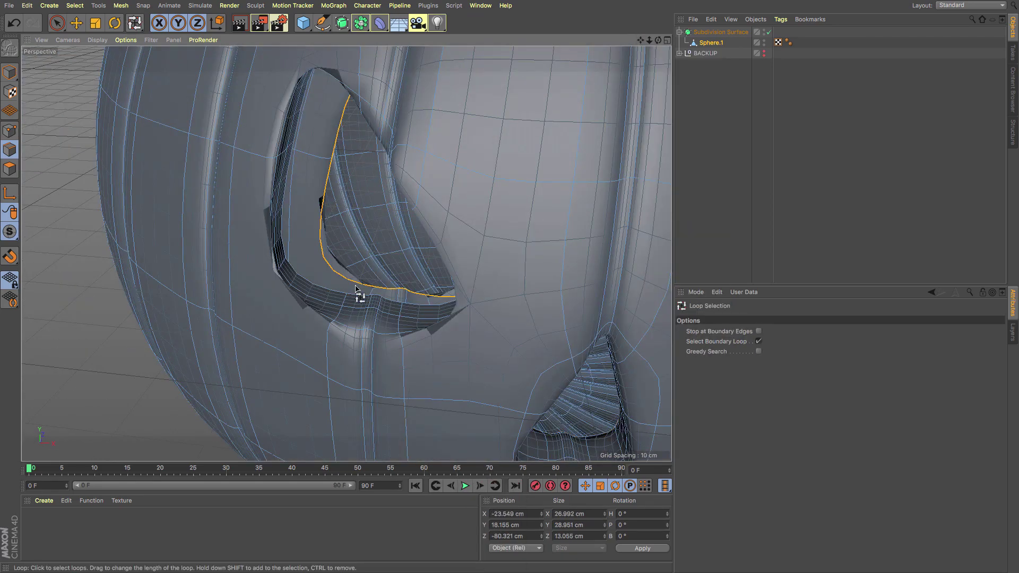
pyautogui.keyDown('shift'); pyautogui.click(362, 295); pyautogui.keyUp('shift')
pyautogui.press('m')
pyautogui.press('p')
pyautogui.press('super+z')
pyautogui.keyDown('ctrl'); pyautogui.moveTo(378, 294); pyautogui.dragTo(405, 289); pyautogui.keyUp('ctrl')
# Select the mouth's outer and inner boundary loops and join them with Stitch and Sew
pyautogui.keyDown('alt'); pyautogui.moveTo(405, 290); pyautogui.dragTo(346, 253, button='middle'); pyautogui.keyUp('alt')
pyautogui.keyDown('alt'); pyautogui.moveTo(346, 253); pyautogui.dragTo(403, 223); pyautogui.keyUp('alt')
pyautogui.press('u')
pyautogui.press('l')
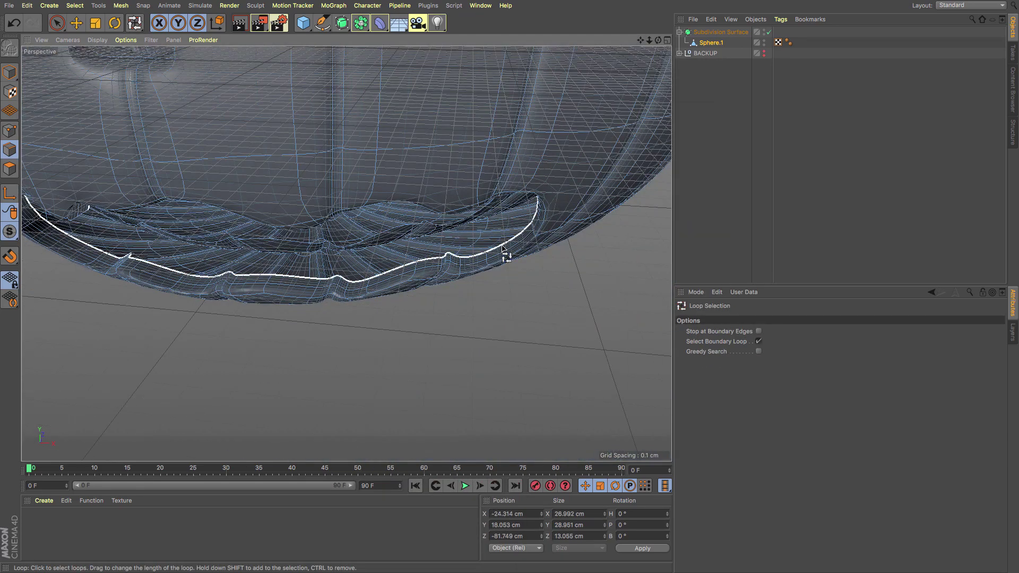
pyautogui.click(501, 252)
pyautogui.keyDown('alt'); pyautogui.moveTo(502, 251); pyautogui.dragTo(427, 223); pyautogui.keyUp('alt')
pyautogui.keyDown('shift'); pyautogui.click(464, 220); pyautogui.keyUp('shift')
pyautogui.press('m')
pyautogui.press('p')
pyautogui.keyDown('alt'); pyautogui.moveTo(427, 223); pyautogui.dragTo(346, 254, button='right'); pyautogui.keyUp('alt')
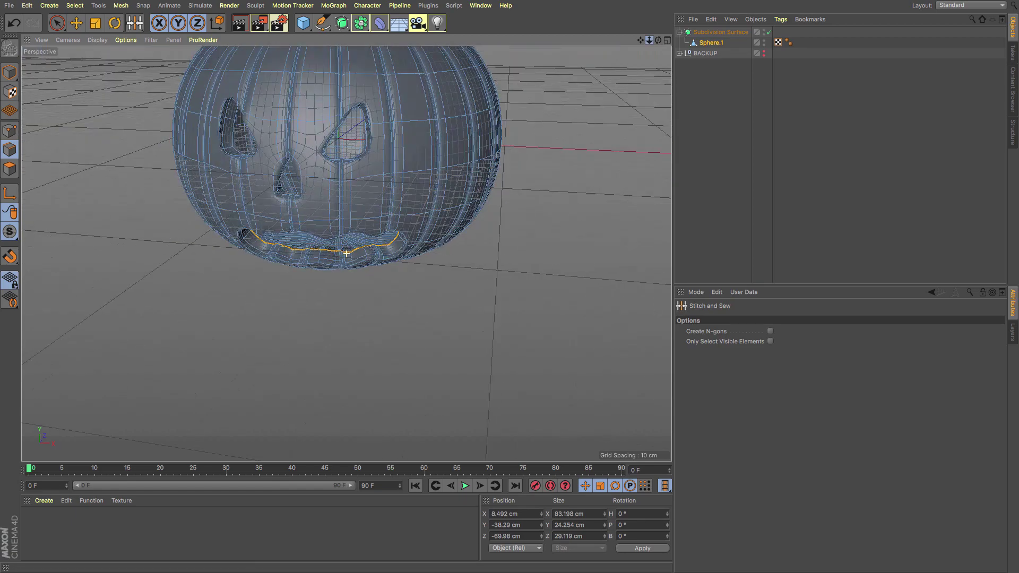
# Deselect the mesh and examine the stitched eye, nose and mouth openings on the smoothed pumpkin
pyautogui.keyDown('alt'); pyautogui.moveTo(346, 253); pyautogui.dragTo(339, 248); pyautogui.keyUp('alt')
pyautogui.keyDown('alt'); pyautogui.moveTo(339, 248); pyautogui.dragTo(346, 254, button='middle'); pyautogui.keyUp('alt')
pyautogui.moveTo(642, 42); pyautogui.dragTo(650, 141)
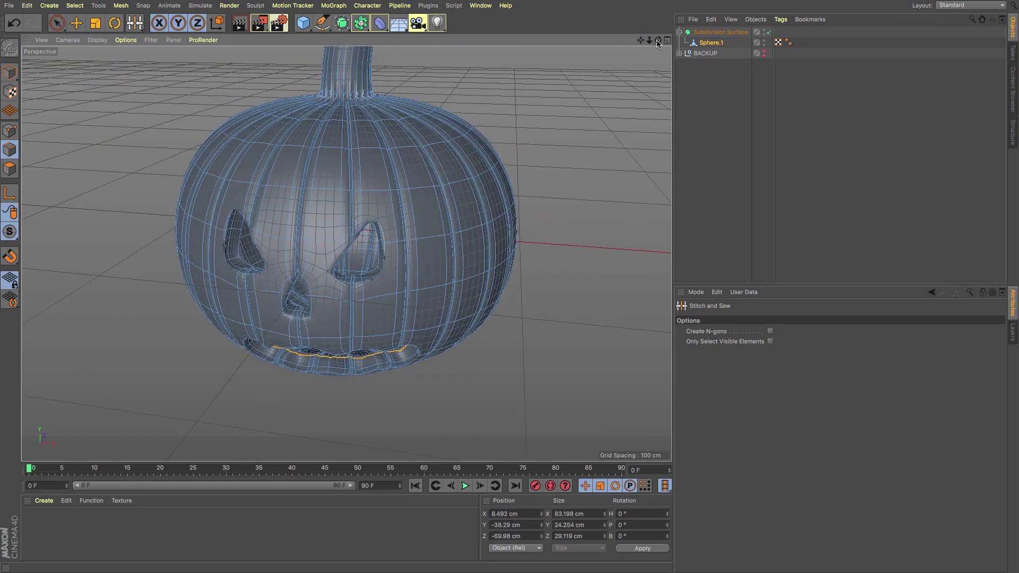
pyautogui.moveTo(658, 42); pyautogui.dragTo(346, 253)
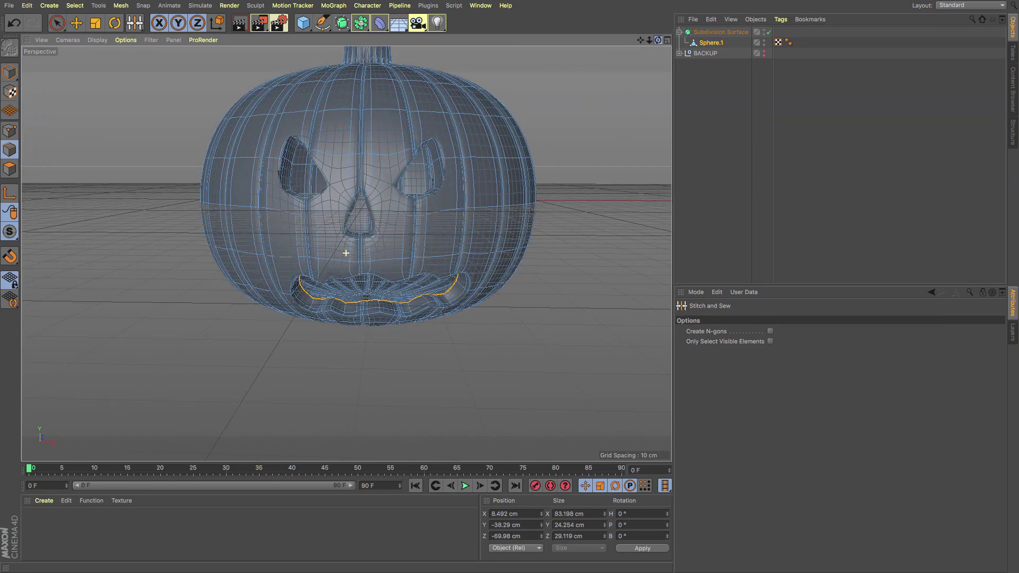
pyautogui.scroll(6, 473, 154)
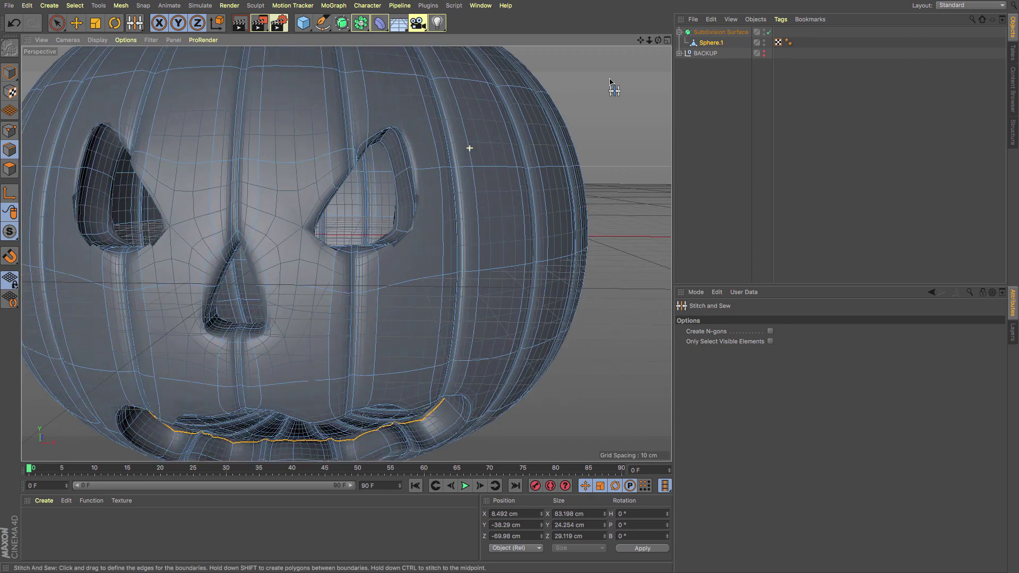
pyautogui.moveTo(640, 42)
pyautogui.mouseDown()
pyautogui.moveTo(660, 21)
pyautogui.moveTo(760, 1)
pyautogui.mouseUp()
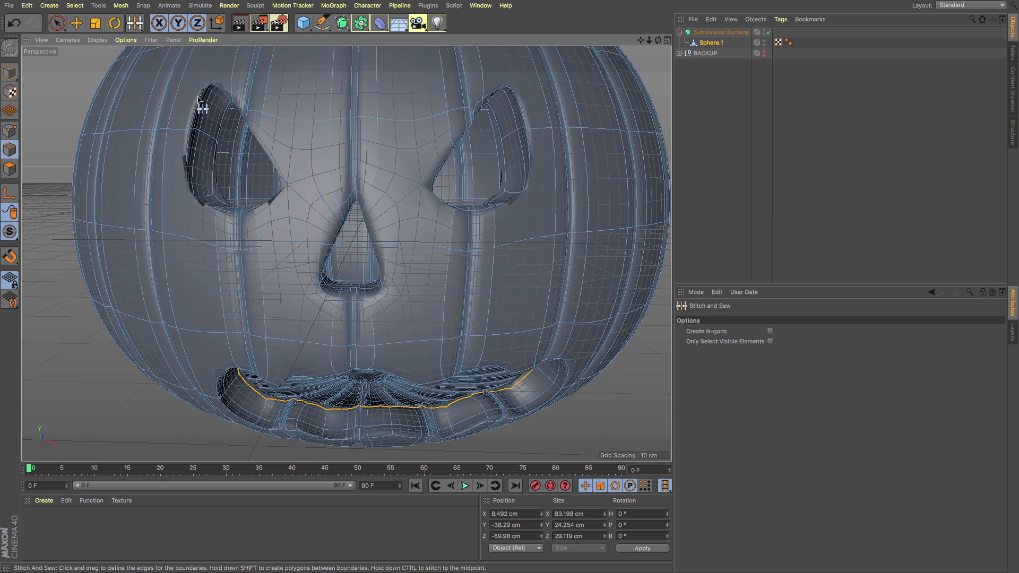
pyautogui.scroll(-4, 409, 198)
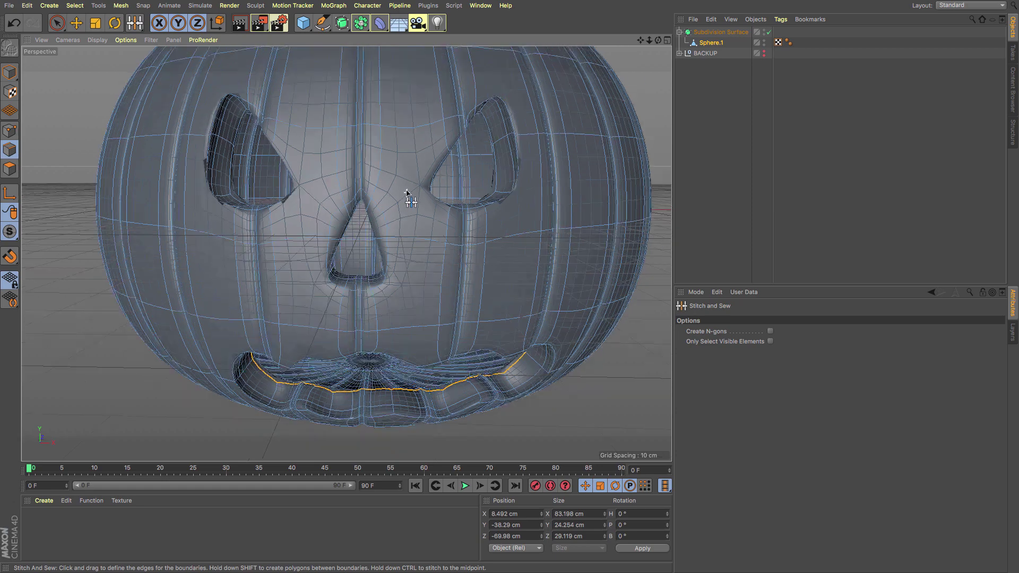
pyautogui.moveTo(658, 40); pyautogui.dragTo(346, 253)
pyautogui.moveTo(643, 40); pyautogui.dragTo(700, 2)
pyautogui.click(703, 92)
pyautogui.moveTo(345, 253); pyautogui.dragTo(345, 253)
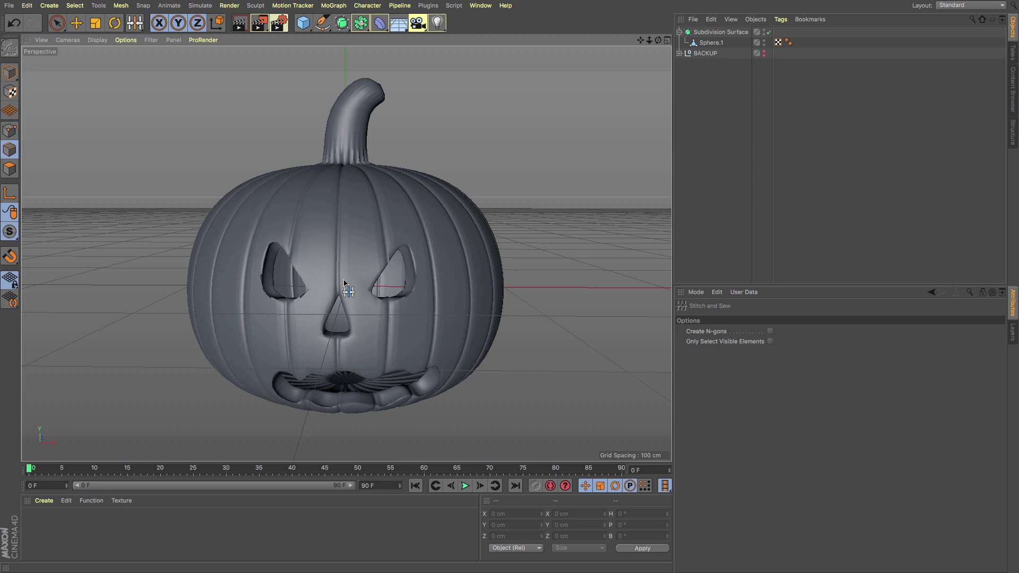
pyautogui.scroll(5, 344, 283)
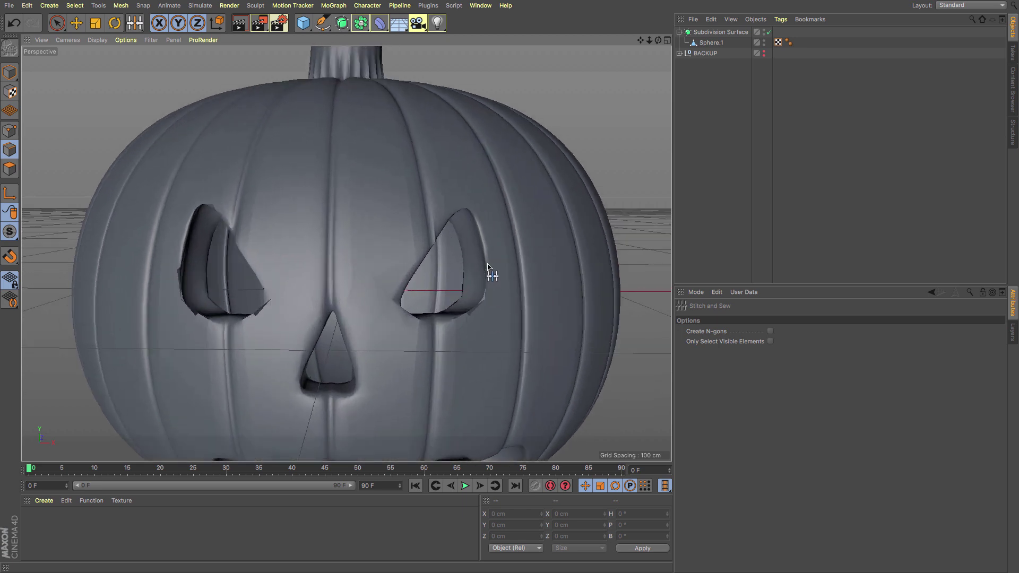
# Select the ring of wall polygons inside Sphere.1's right-hand eye, using polygon Loop Selection with Select Boundary Loop off
pyautogui.click(683, 42)
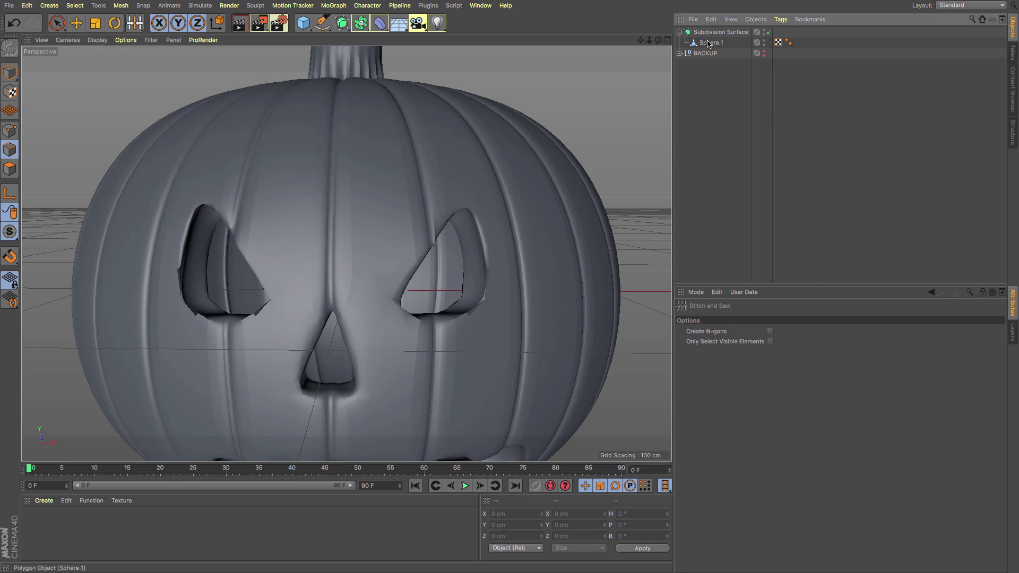
pyautogui.click(9, 170)
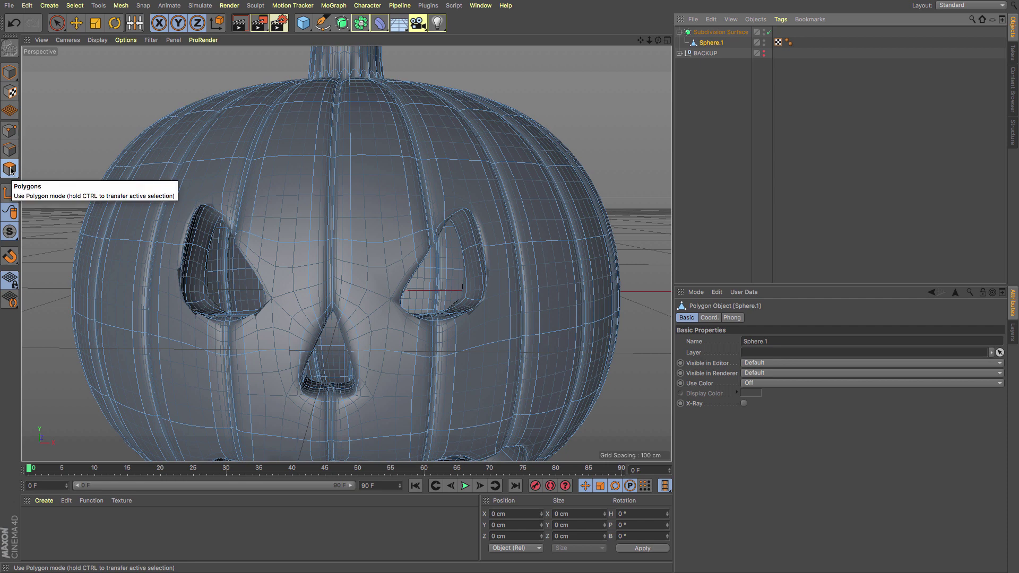
pyautogui.press('u')
pyautogui.press('l')
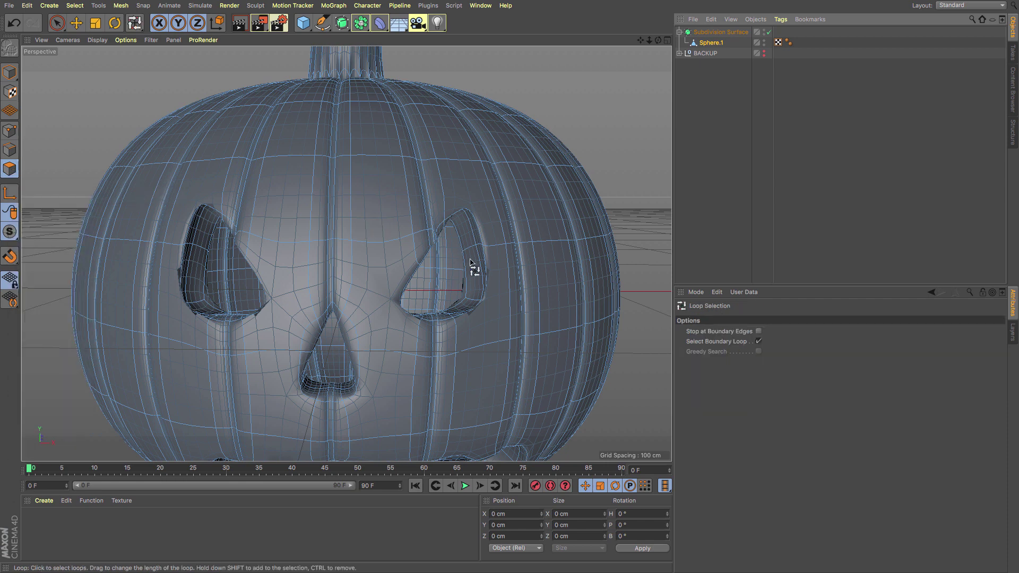
pyautogui.scroll(4, 405, 314)
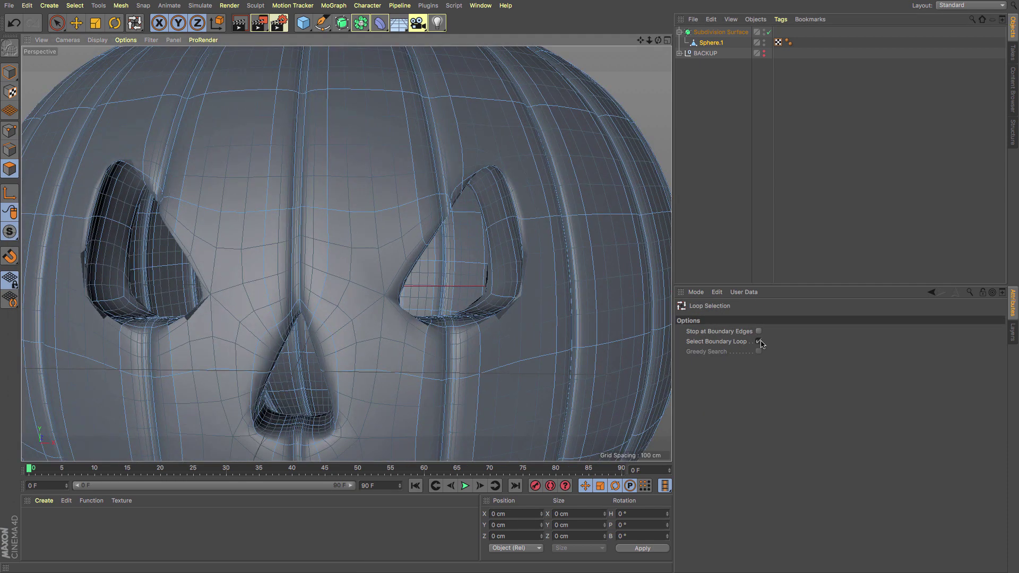
pyautogui.click(759, 342)
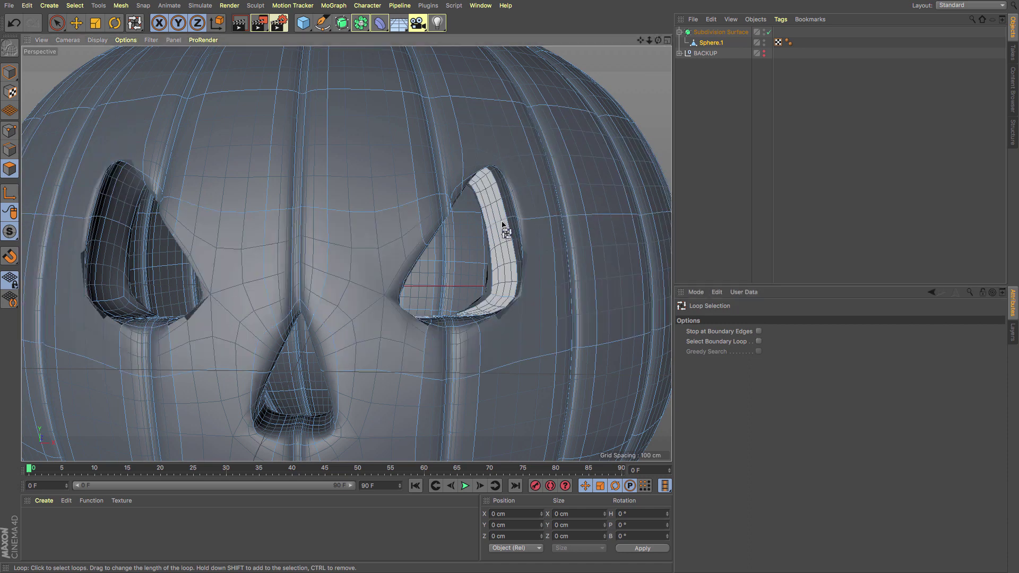
pyautogui.click(510, 218)
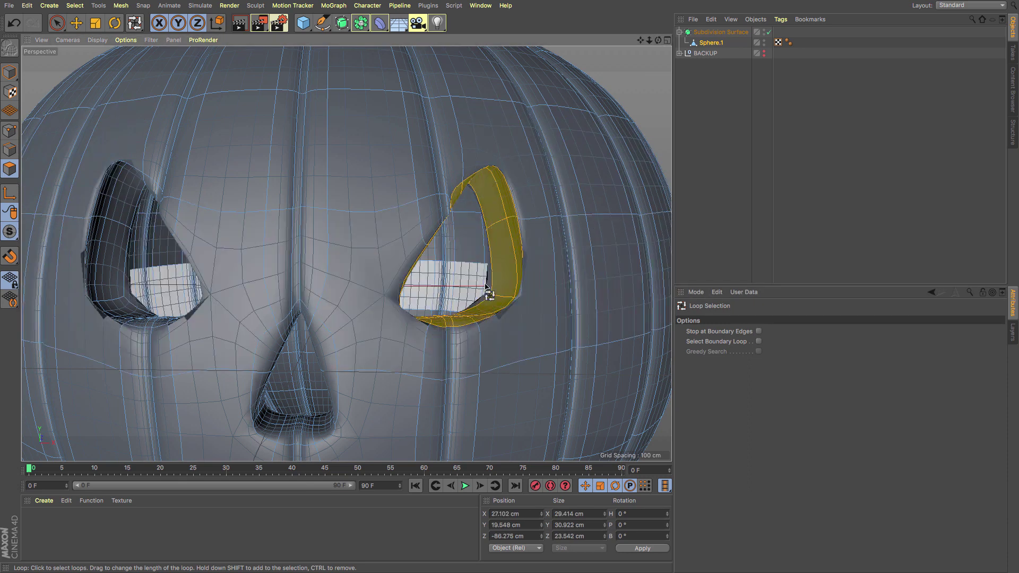
# Add subdivision surface weight to the selected eye-wall polygons to sharpen them, and check the smoothed result
pyautogui.press('.')
pyautogui.moveTo(321, 256); pyautogui.dragTo(425, 255)
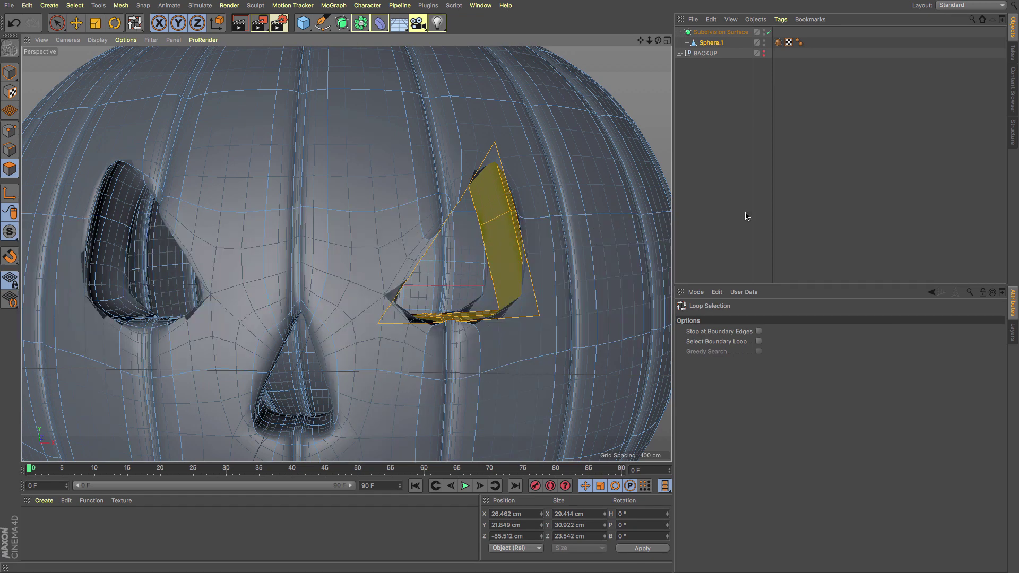
pyautogui.click(9, 68)
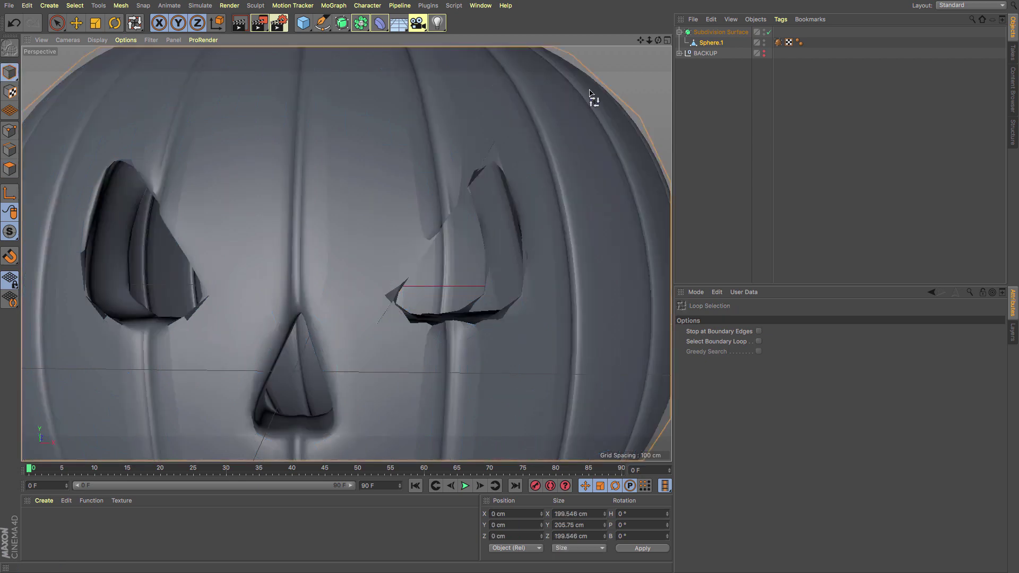
pyautogui.click(705, 47)
pyautogui.click(9, 168)
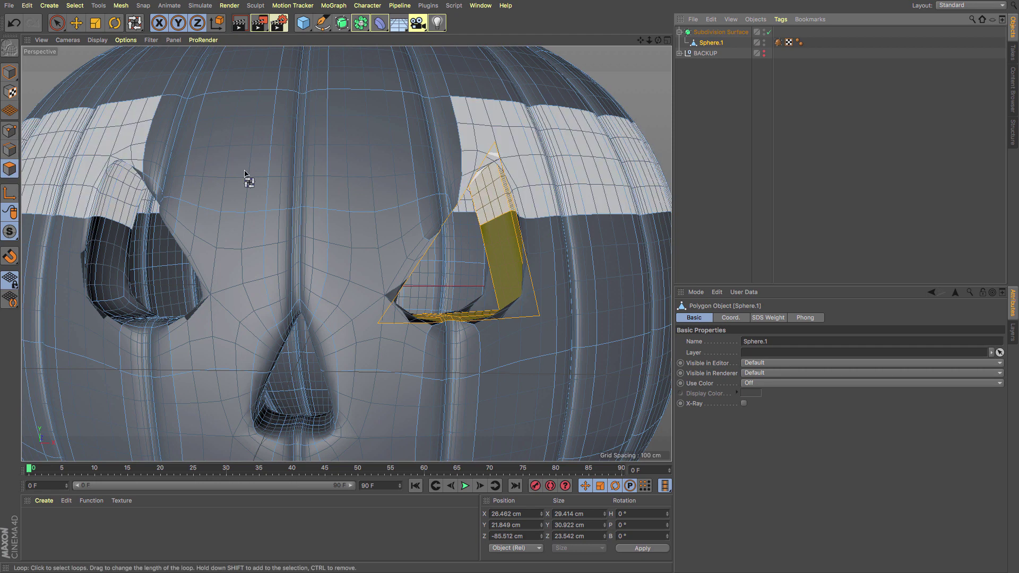
# Line-cut edges from the right-hand eye's corners to neighbouring mesh points, with Restrict To Selection off and Visible Only on
pyautogui.press('m')
pyautogui.press('k')
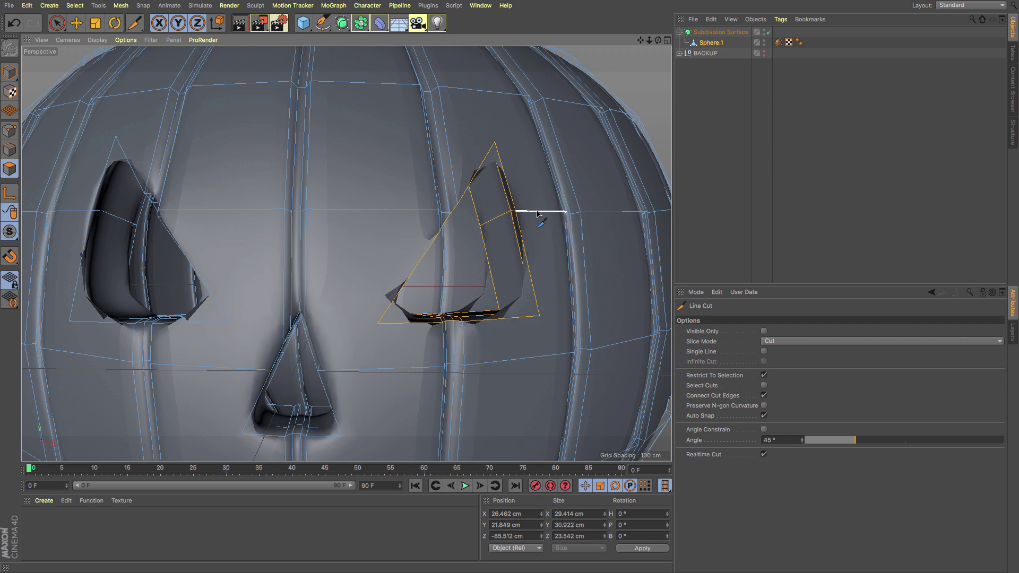
pyautogui.click(540, 319)
pyautogui.click(766, 376)
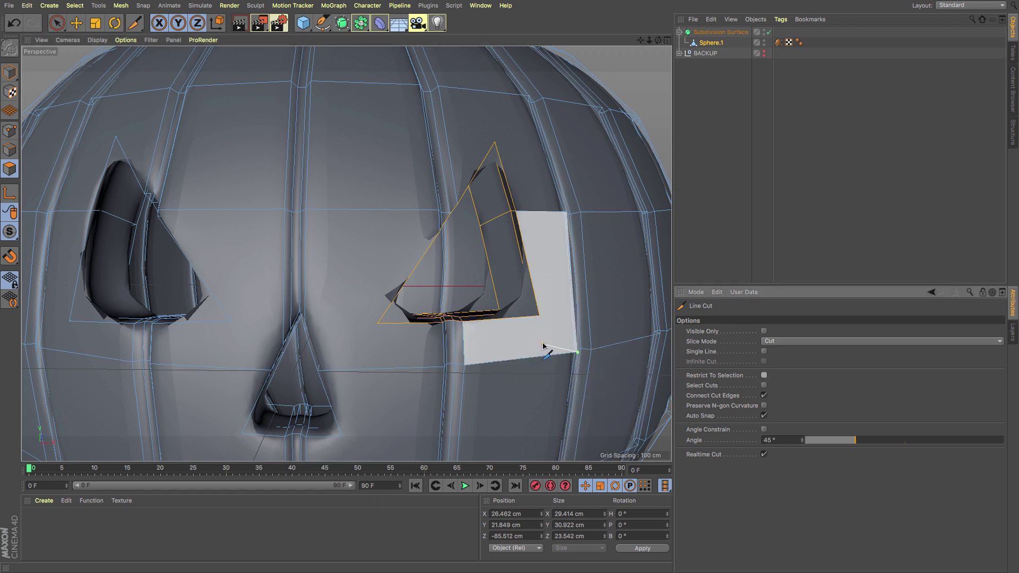
pyautogui.click(764, 332)
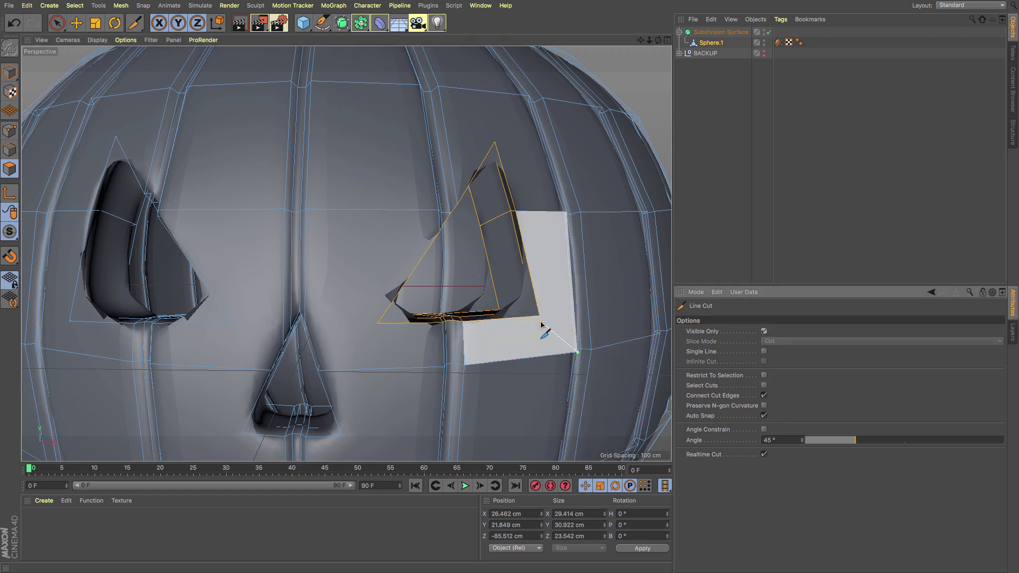
pyautogui.click(496, 141)
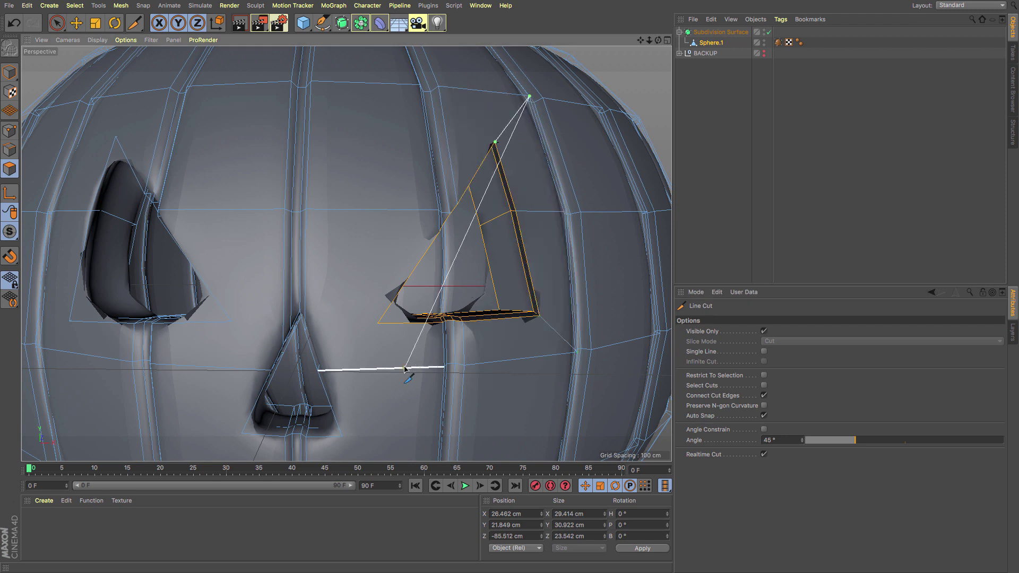
pyautogui.click(378, 324)
pyautogui.click(307, 331)
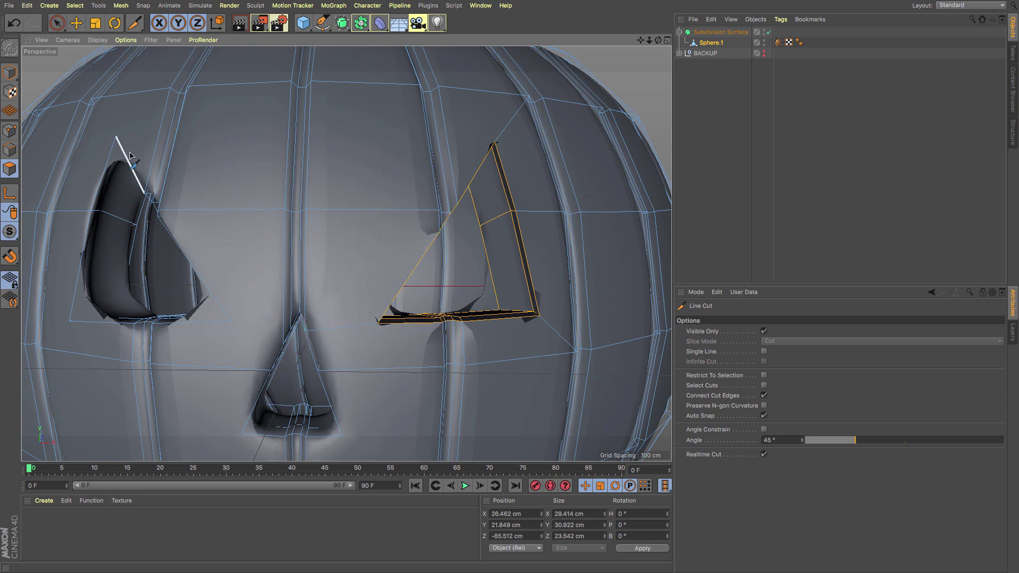
# Cut edges from the left-hand eye's three corners to the neighbouring mesh points
pyautogui.click(116, 137)
pyautogui.click(92, 99)
pyautogui.click(231, 321)
pyautogui.click(284, 346)
pyautogui.click(71, 321)
pyautogui.click(38, 348)
# Cut edges from the nose opening's lower corners toward the rib points below
pyautogui.keyDown('alt'); pyautogui.moveTo(353, 392); pyautogui.dragTo(357, 394); pyautogui.keyUp('alt')
pyautogui.keyDown('alt'); pyautogui.moveTo(356, 393); pyautogui.dragTo(407, 183, button='middle'); pyautogui.keyUp('alt')
pyautogui.click(387, 230)
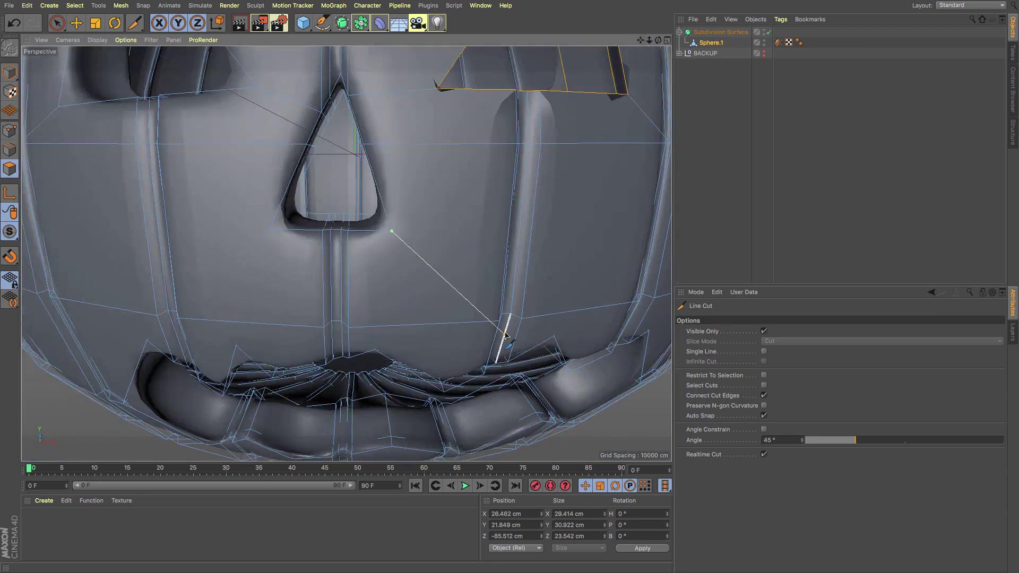
pyautogui.click(508, 315)
pyautogui.click(289, 225)
# Cut edges from the peaks of the mouth's upper edge on its left half to the rib points above
pyautogui.keyDown('alt'); pyautogui.moveTo(287, 329); pyautogui.dragTo(466, 265); pyautogui.keyUp('alt')
pyautogui.click(466, 224)
pyautogui.click(559, 198)
pyautogui.click(466, 224)
pyautogui.click(414, 196)
pyautogui.click(369, 229)
pyautogui.click(261, 194)
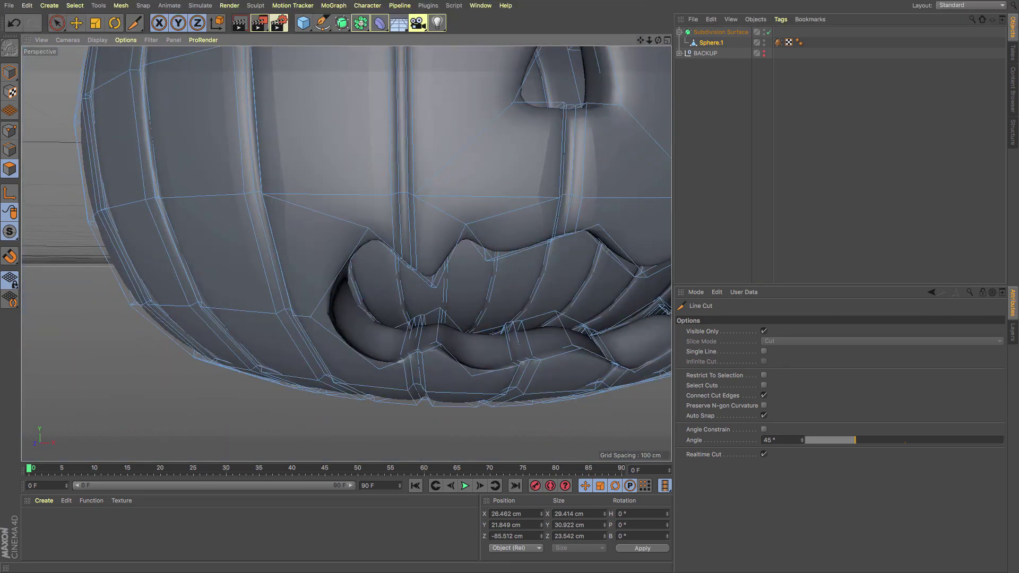
# Cut edges from the right-half peak and right corner of the mouth's upper edge to the rib points above
pyautogui.keyDown('alt'); pyautogui.moveTo(478, 228); pyautogui.dragTo(282, 230, button='middle'); pyautogui.keyUp('alt')
pyautogui.click(397, 226)
pyautogui.click(375, 199)
pyautogui.click(397, 226)
pyautogui.click(509, 199)
pyautogui.keyDown('alt'); pyautogui.moveTo(637, 49); pyautogui.dragTo(457, 159); pyautogui.keyUp('alt')
pyautogui.click(430, 230)
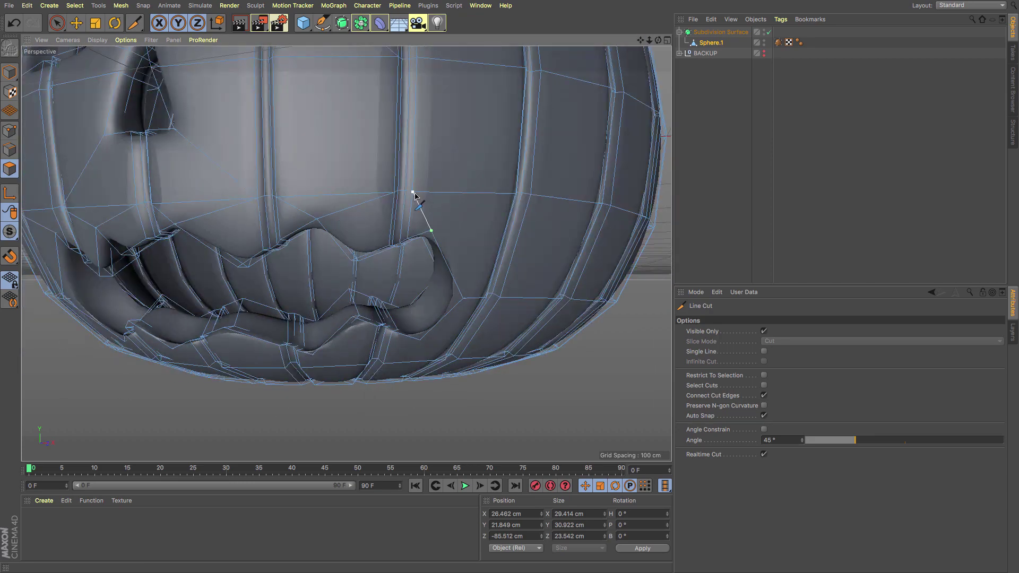
pyautogui.click(414, 194)
pyautogui.click(520, 194)
# Cut edges from the corners of the mouth's lower edge to the neighbouring rib points below
pyautogui.click(382, 362)
pyautogui.keyDown('alt'); pyautogui.moveTo(366, 363); pyautogui.dragTo(228, 336); pyautogui.keyUp('alt')
pyautogui.keyDown('alt'); pyautogui.moveTo(227, 337); pyautogui.dragTo(329, 348, button='right'); pyautogui.keyUp('alt')
pyautogui.click(307, 359)
pyautogui.keyDown('alt'); pyautogui.moveTo(237, 317); pyautogui.dragTo(242, 287); pyautogui.keyUp('alt')
pyautogui.click(232, 318)
pyautogui.click(295, 399)
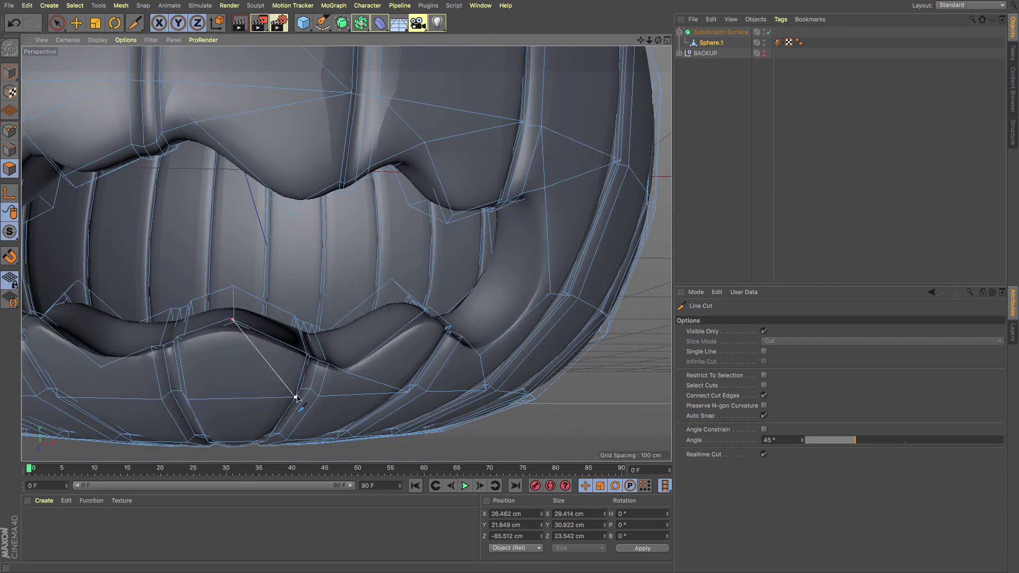
pyautogui.click(189, 401)
pyautogui.keyDown('alt'); pyautogui.moveTo(189, 401); pyautogui.dragTo(318, 339); pyautogui.keyUp('alt')
pyautogui.click(307, 220)
pyautogui.click(250, 262)
# Examine the right-hand eye opening and the face with the mesh deselected
pyautogui.keyDown('alt'); pyautogui.moveTo(250, 262); pyautogui.dragTo(346, 254, button='middle'); pyautogui.keyUp('alt')
pyautogui.moveTo(640, 40); pyautogui.dragTo(547, 80)
pyautogui.moveTo(650, 40); pyautogui.dragTo(563, 48)
pyautogui.scroll(3, 346, 244)
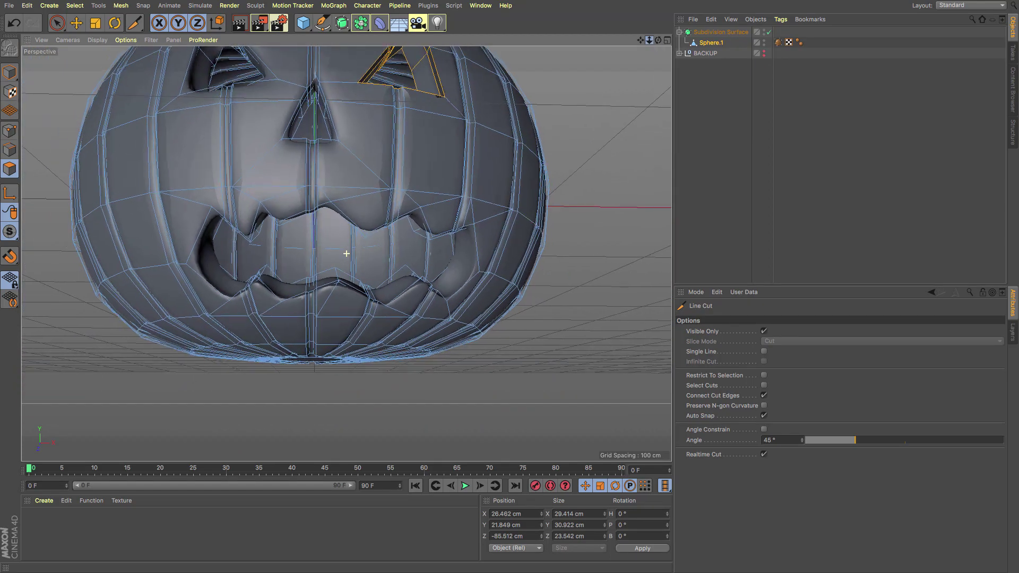
pyautogui.moveTo(640, 41); pyautogui.dragTo(533, 109)
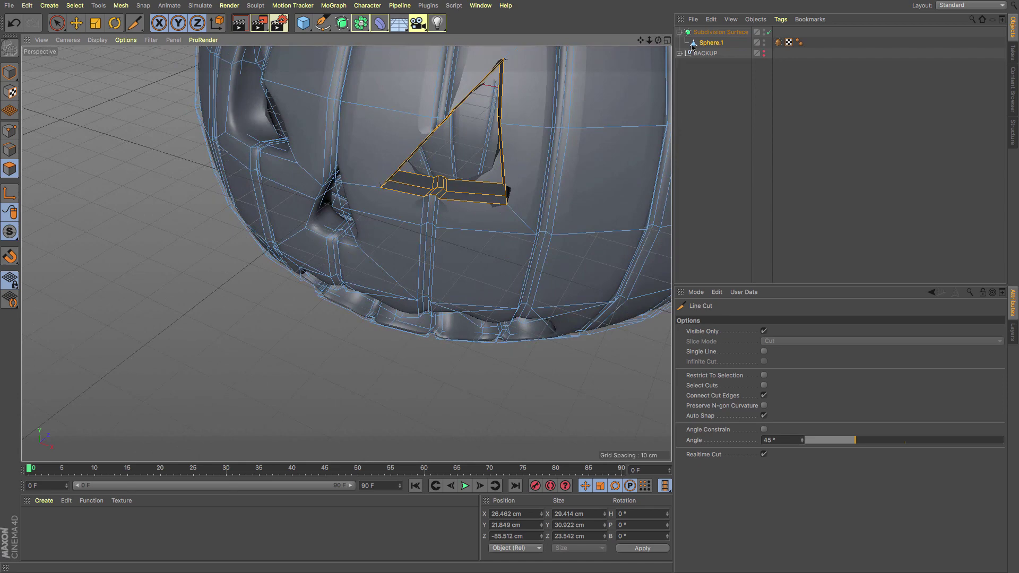
pyautogui.click(712, 128)
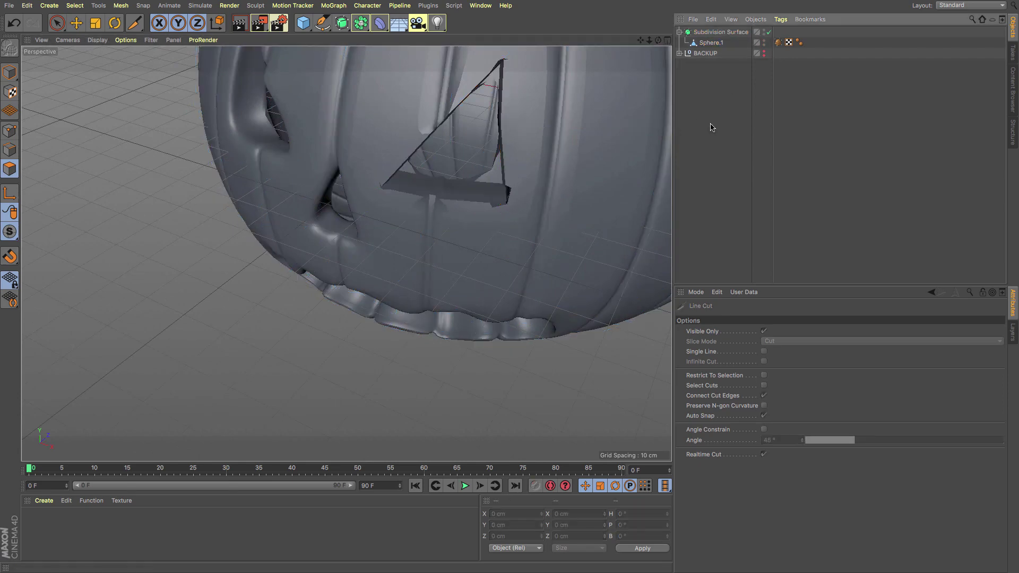
pyautogui.click(9, 72)
pyautogui.scroll(4, 531, 113)
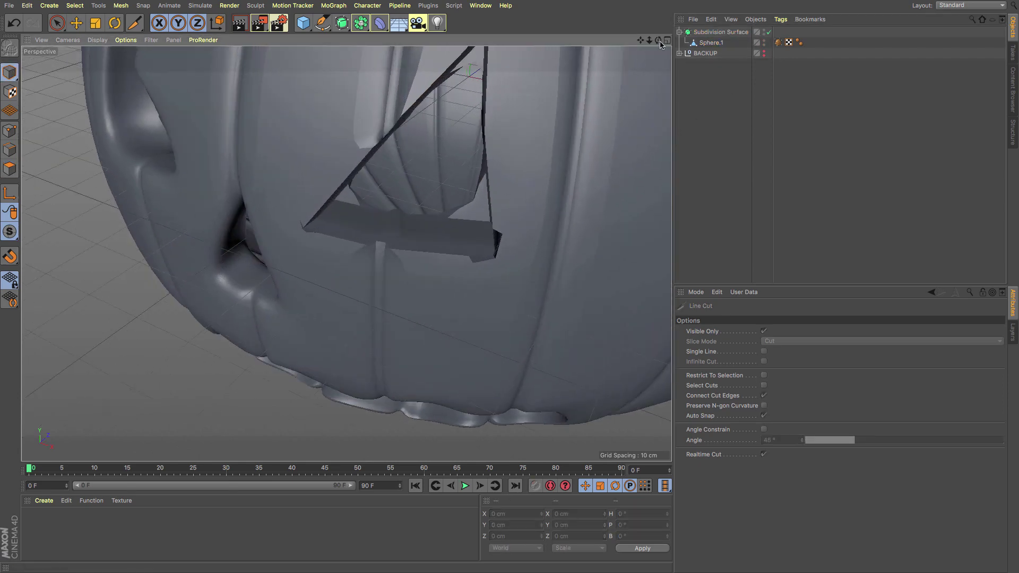
pyautogui.moveTo(658, 41); pyautogui.dragTo(717, 31)
# Raise the subdivision weight of the support edges running from the right-hand eye's three corners
pyautogui.click(712, 43)
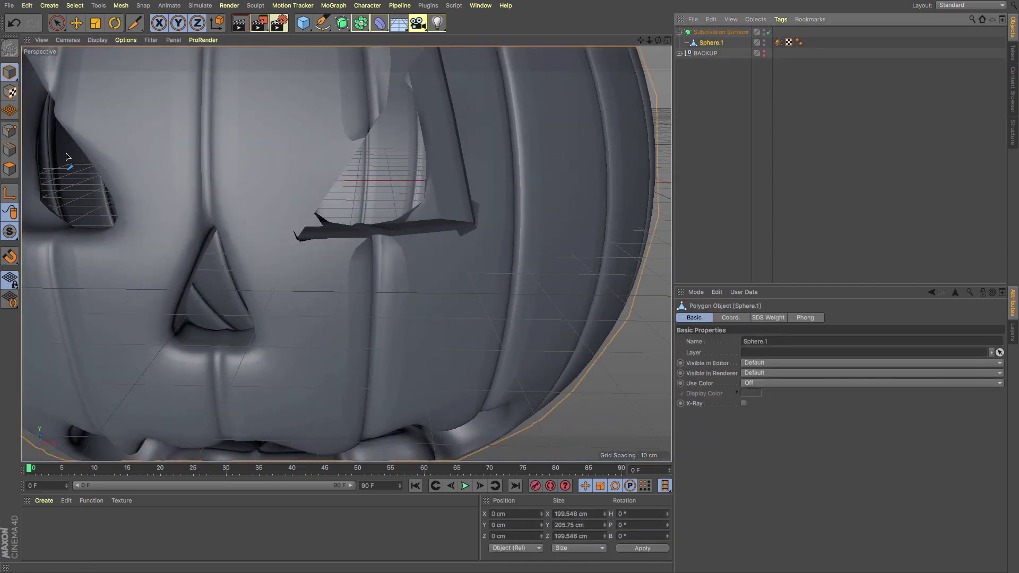
pyautogui.click(11, 157)
pyautogui.click(77, 23)
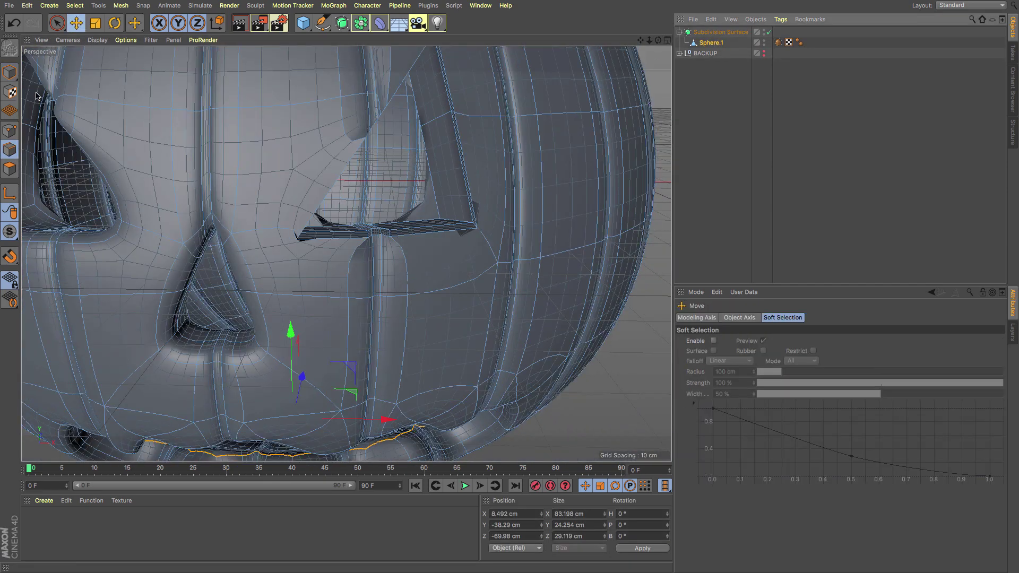
pyautogui.click(490, 248)
pyautogui.moveTo(500, 163); pyautogui.dragTo(503, 164)
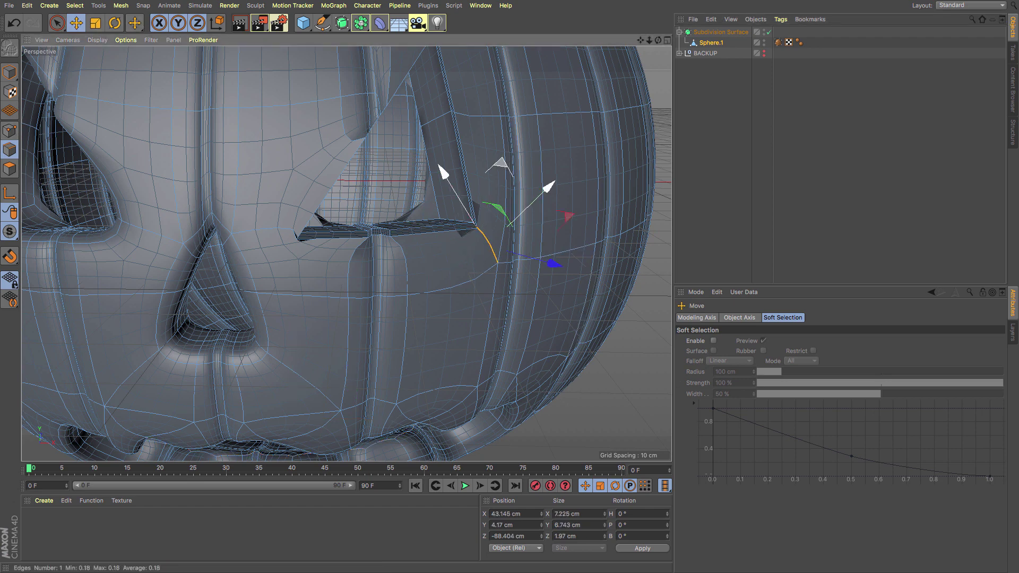
pyautogui.click(283, 242)
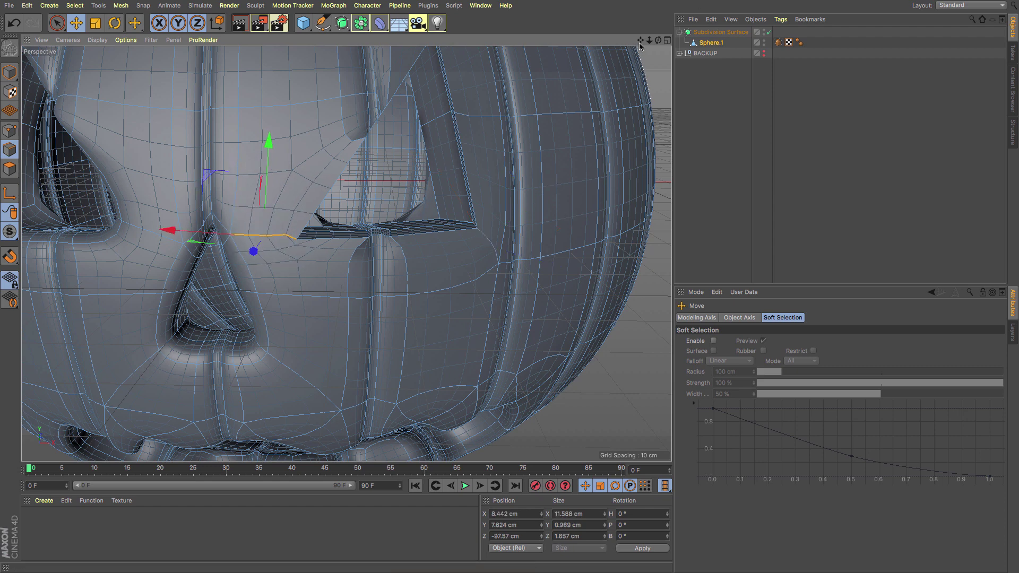
pyautogui.moveTo(640, 42); pyautogui.dragTo(643, 119)
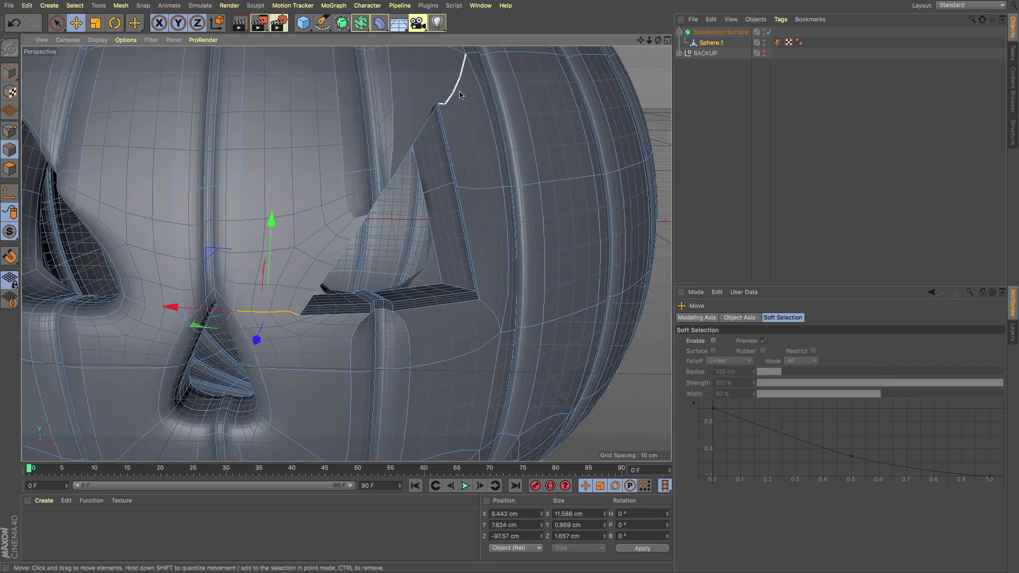
pyautogui.click(460, 95)
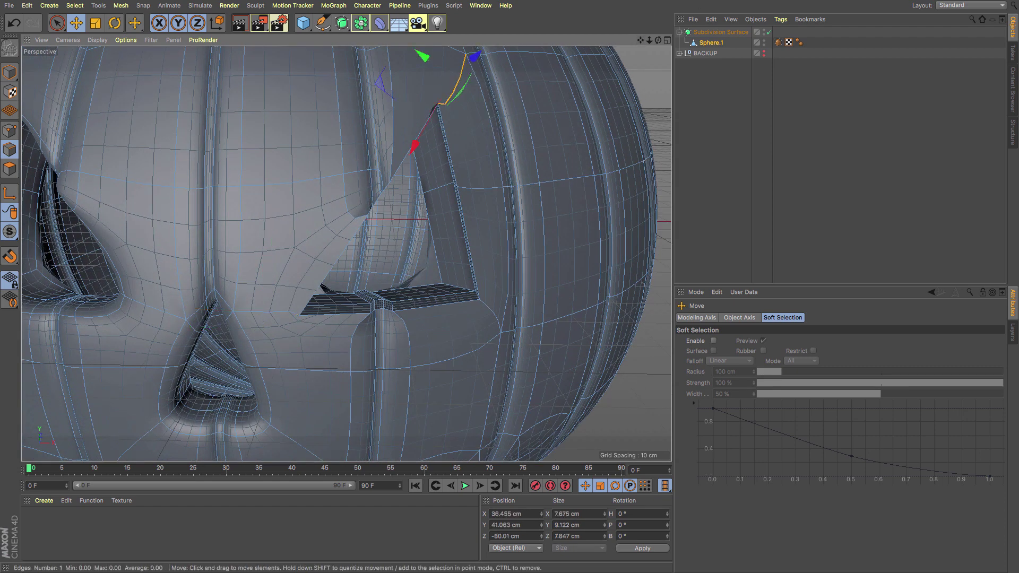
pyautogui.click(352, 215)
pyautogui.moveTo(354, 215); pyautogui.dragTo(408, 215)
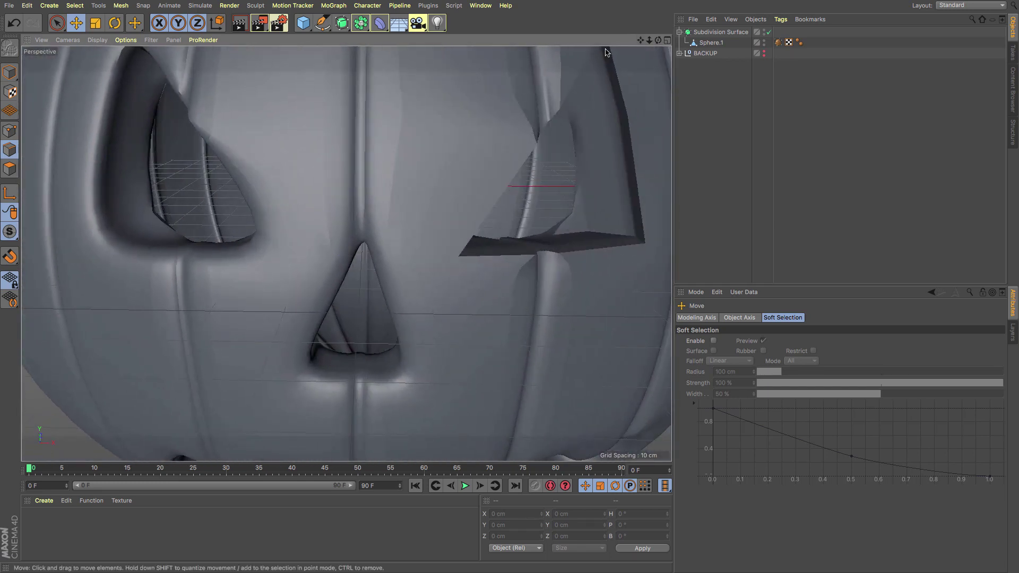
# Select the wall polygon loops of the left-hand eye opening and raise their subdivision weight to sharpen them
pyautogui.moveTo(641, 40); pyautogui.dragTo(807, 70)
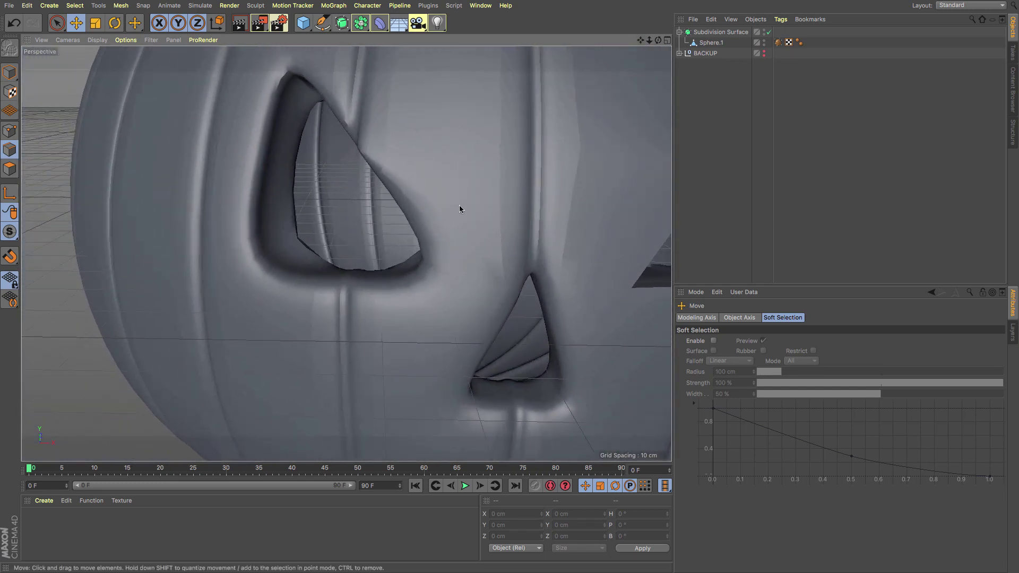
pyautogui.click(708, 43)
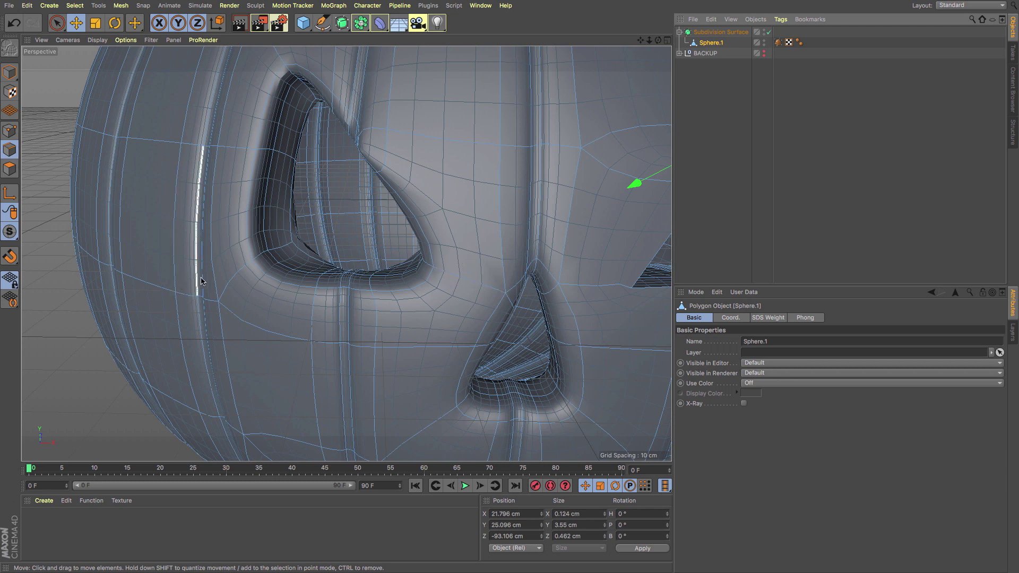
pyautogui.press('u')
pyautogui.press('l')
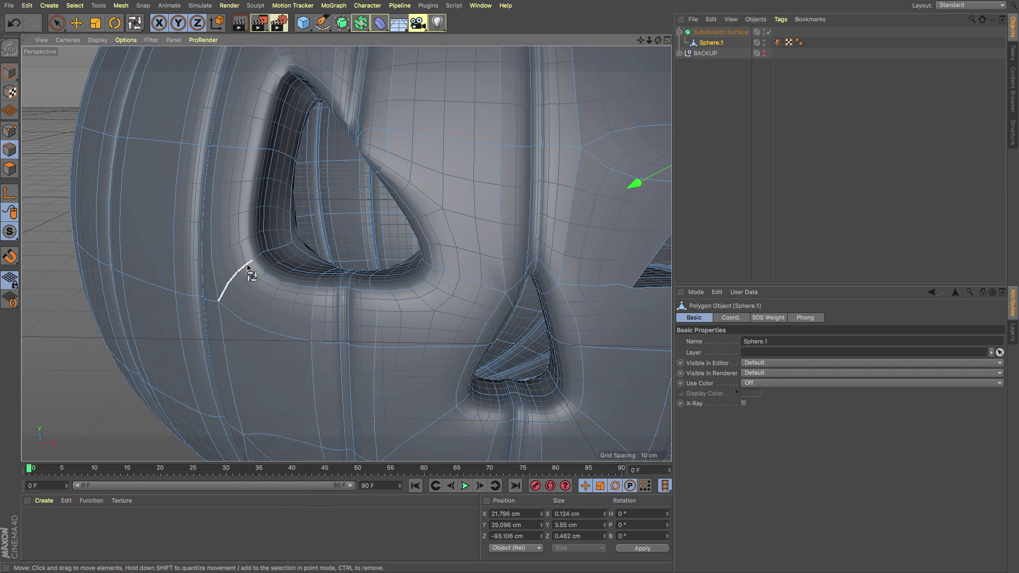
pyautogui.click(19, 173)
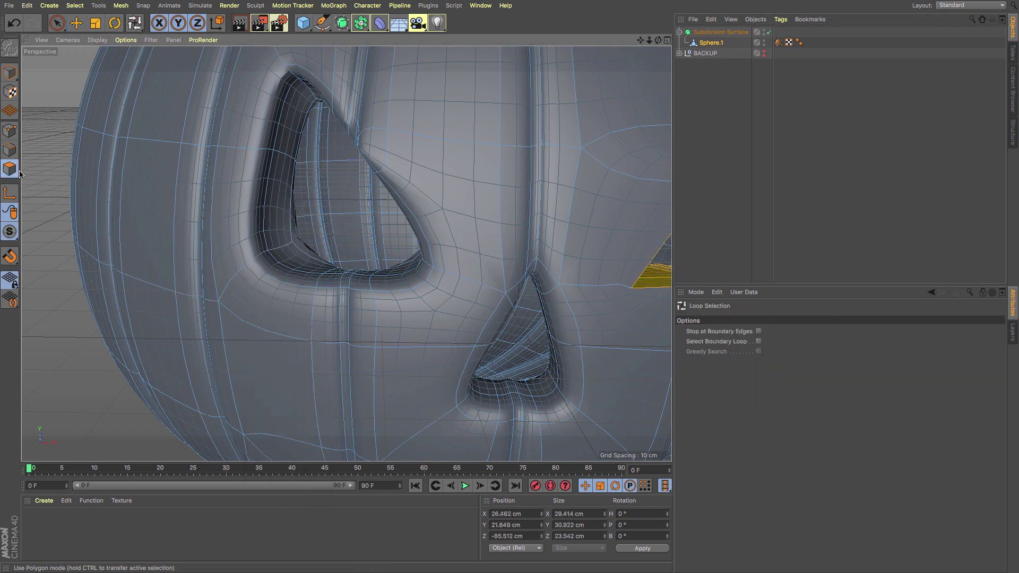
pyautogui.click(286, 159)
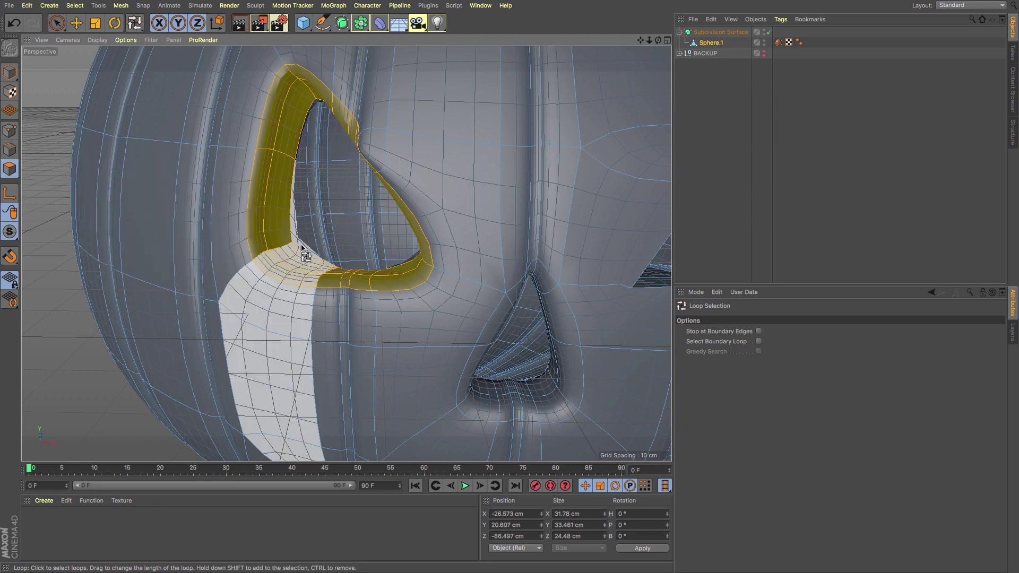
pyautogui.keyDown('shift'); pyautogui.click(295, 287); pyautogui.keyUp('shift')
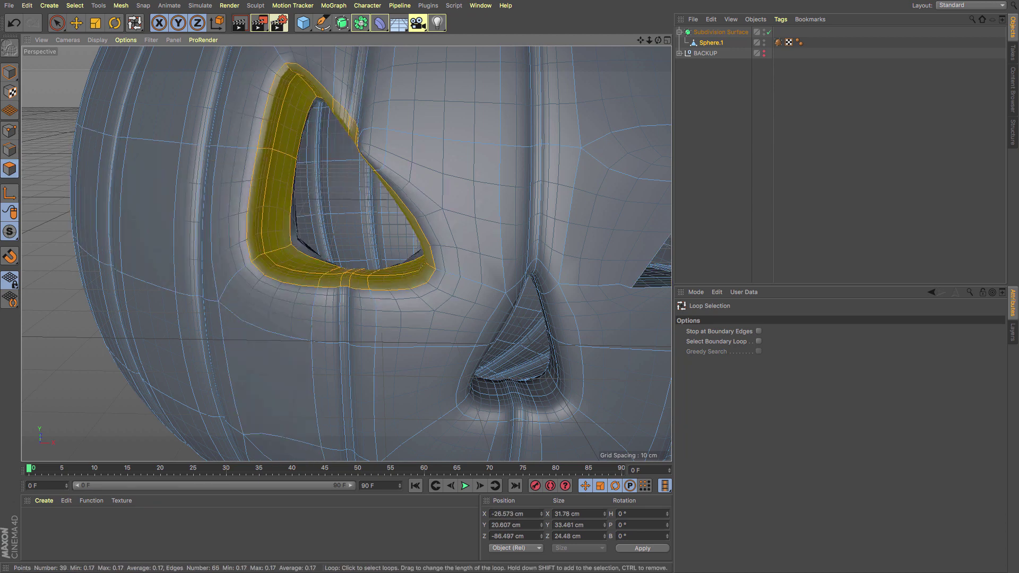
pyautogui.press('u')
pyautogui.press('d')
# Raise the subdivision weight of the support edges running from the left-hand eye's corners
pyautogui.click(16, 146)
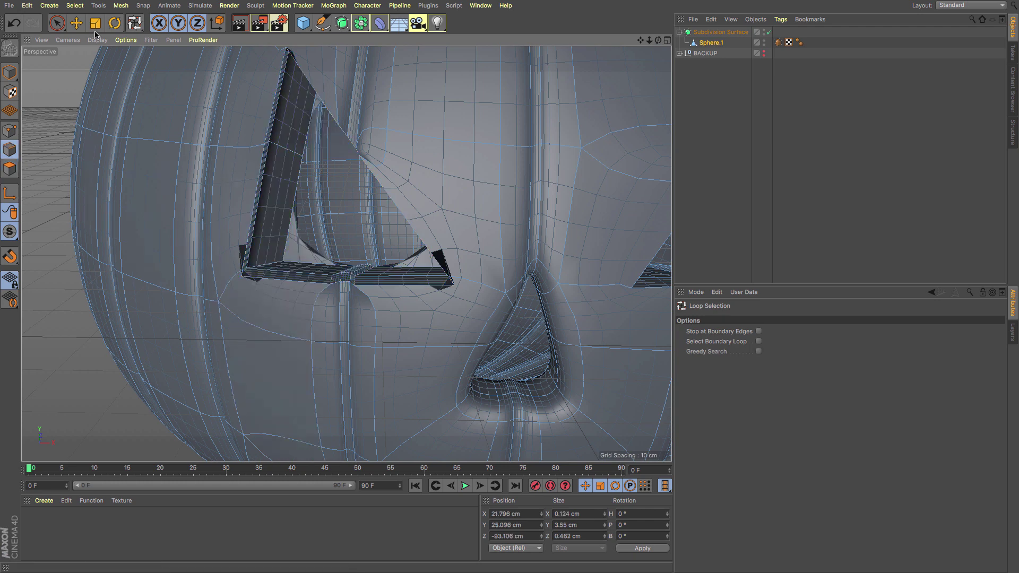
pyautogui.press('e')
pyautogui.click(222, 289)
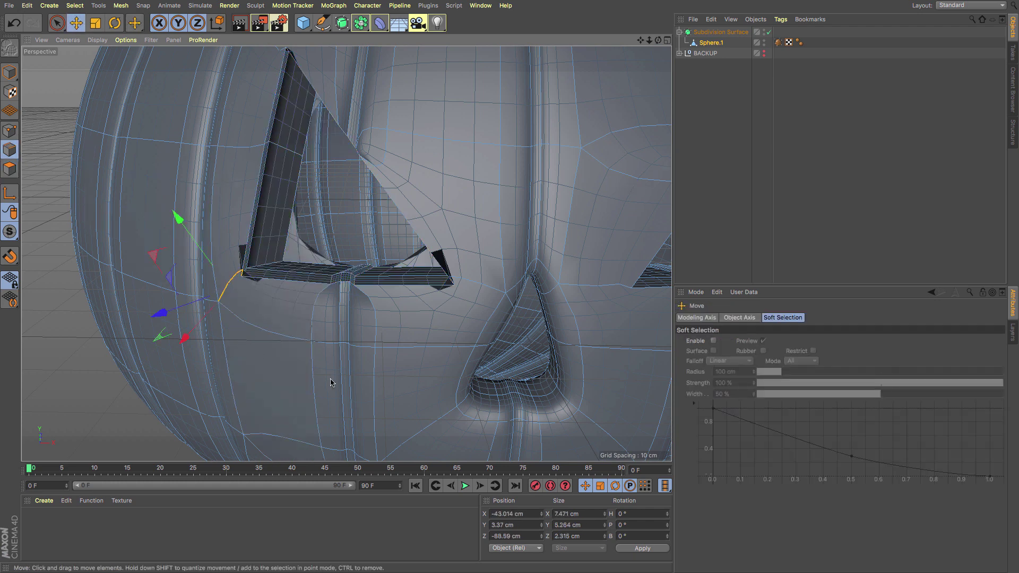
pyautogui.press('.')
pyautogui.moveTo(324, 344); pyautogui.dragTo(371, 344)
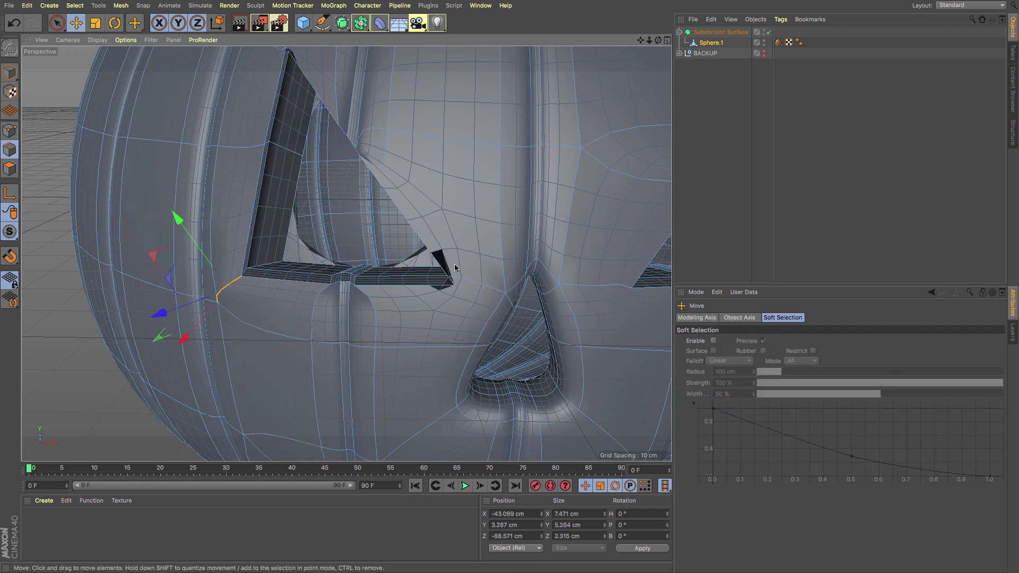
pyautogui.click(469, 281)
pyautogui.press('.')
pyautogui.moveTo(469, 282); pyautogui.dragTo(509, 281)
# Select the wall polygon loops of the nose opening and raise their subdivision weight to sharpen them
pyautogui.keyDown('alt'); pyautogui.moveTo(409, 64); pyautogui.dragTo(455, 189, button='middle'); pyautogui.keyUp('alt')
pyautogui.keyDown('alt'); pyautogui.moveTo(455, 189); pyautogui.dragTo(345, 253); pyautogui.keyUp('alt')
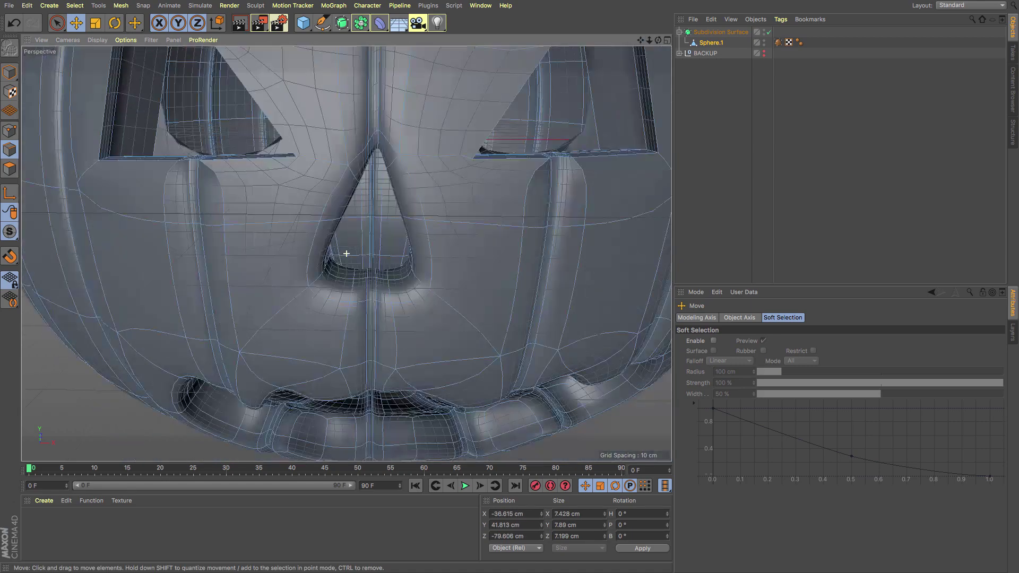
pyautogui.press('u')
pyautogui.press('l')
pyautogui.click(10, 169)
pyautogui.click(389, 278)
pyautogui.keyDown('shift'); pyautogui.click(359, 290); pyautogui.keyUp('shift')
pyautogui.press('.')
# Select the wall polygon loops of the mouth opening and raise their subdivision weight to sharpen them
pyautogui.keyDown('alt'); pyautogui.moveTo(485, 300); pyautogui.dragTo(468, 142, button='middle'); pyautogui.keyUp('alt')
pyautogui.click(405, 300)
pyautogui.keyDown('shift'); pyautogui.click(412, 313); pyautogui.keyUp('shift')
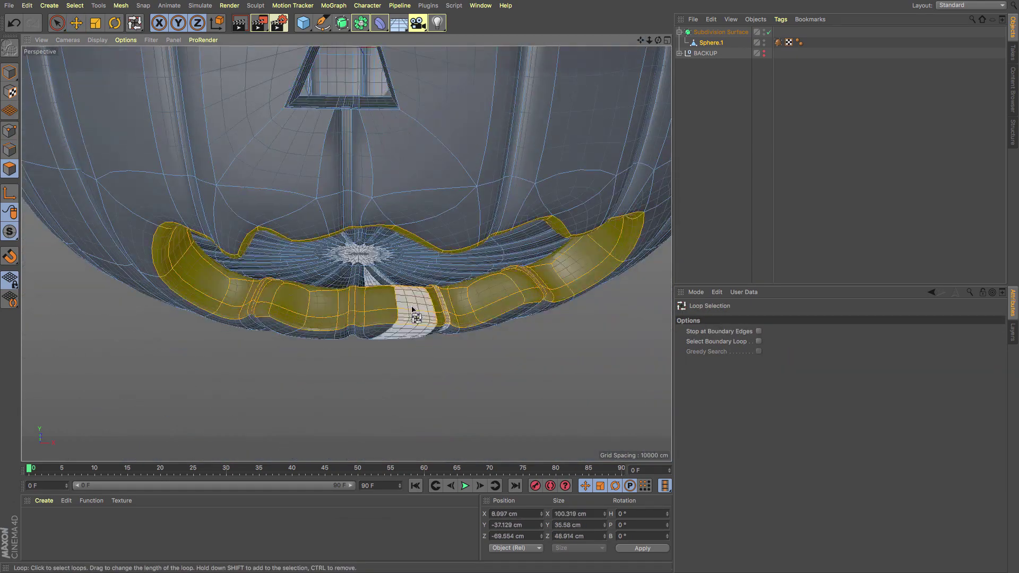
pyautogui.press('.')
# Adjust the subdivision weight of the support edges running from the mouth opening's corners
pyautogui.keyDown('alt'); pyautogui.moveTo(357, 272); pyautogui.dragTo(304, 250); pyautogui.keyUp('alt')
pyautogui.click(10, 150)
pyautogui.press('e')
pyautogui.click(543, 126)
pyautogui.click(249, 276)
pyautogui.keyDown('alt'); pyautogui.moveTo(382, 272); pyautogui.dragTo(475, 260); pyautogui.keyUp('alt')
pyautogui.click(288, 134)
pyautogui.click(373, 135)
# Try to soften the mouth's outer rim by lowering the subdivision weight of its edge loop
pyautogui.press('u')
pyautogui.press('l')
pyautogui.click(472, 257)
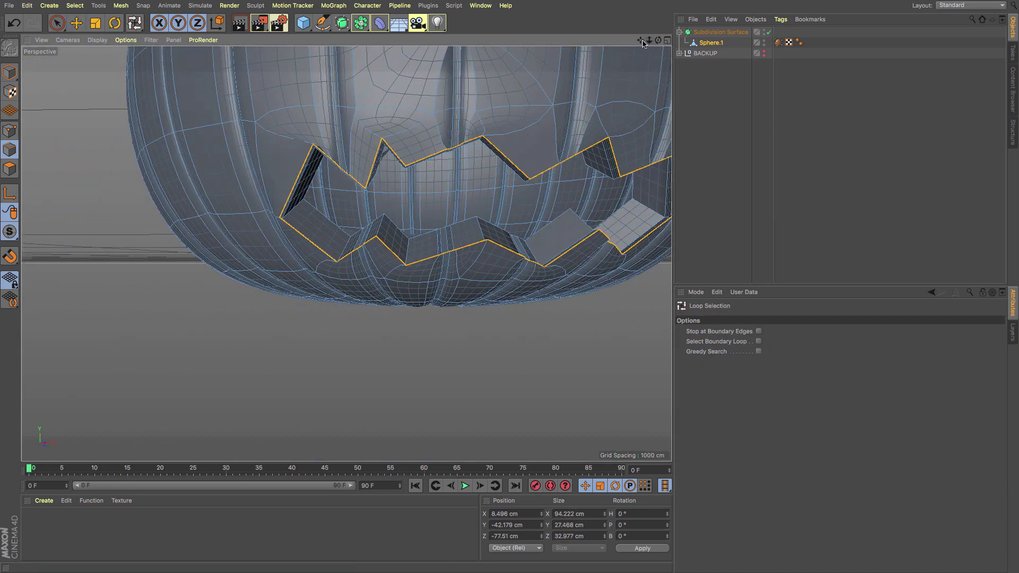
pyautogui.moveTo(641, 40); pyautogui.dragTo(563, 41)
pyautogui.keyDown('alt'); pyautogui.moveTo(346, 254); pyautogui.dragTo(318, 252); pyautogui.keyUp('alt')
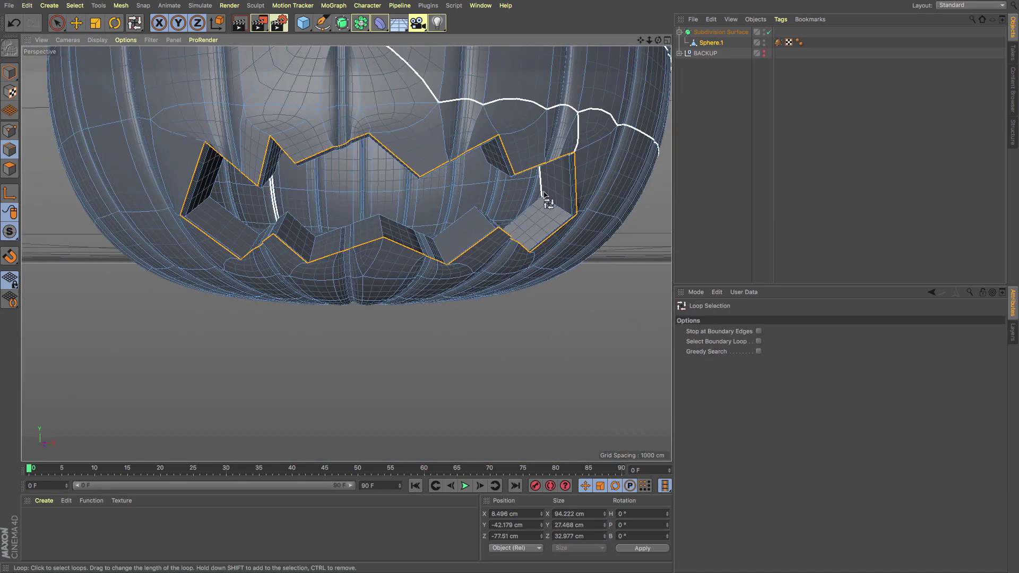
pyautogui.press('.')
pyautogui.moveTo(550, 192); pyautogui.dragTo(478, 192)
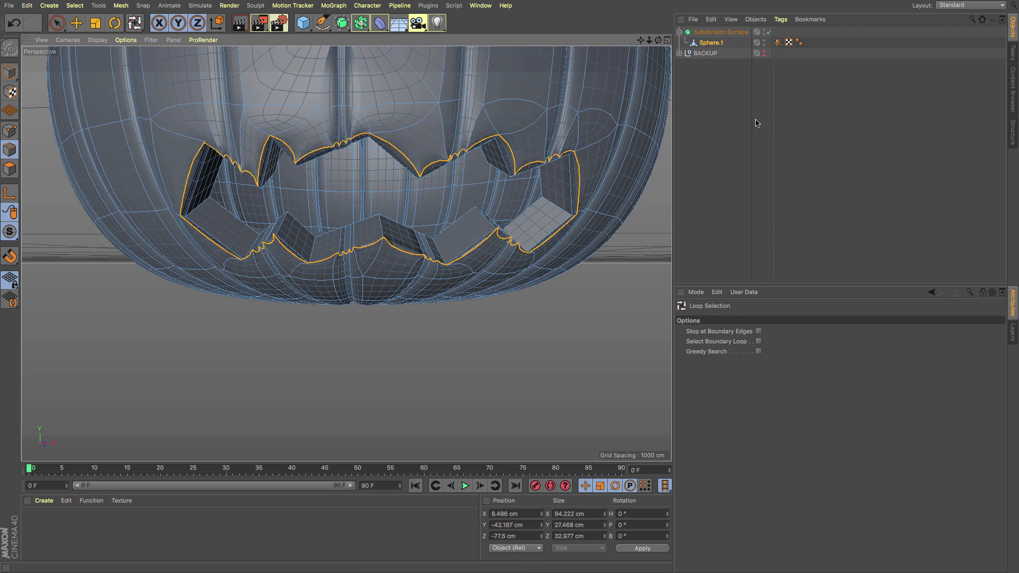
# Select the narrow polygon loop around the mouth's rim and lower its subdivision weight to soften the rim
pyautogui.click(702, 119)
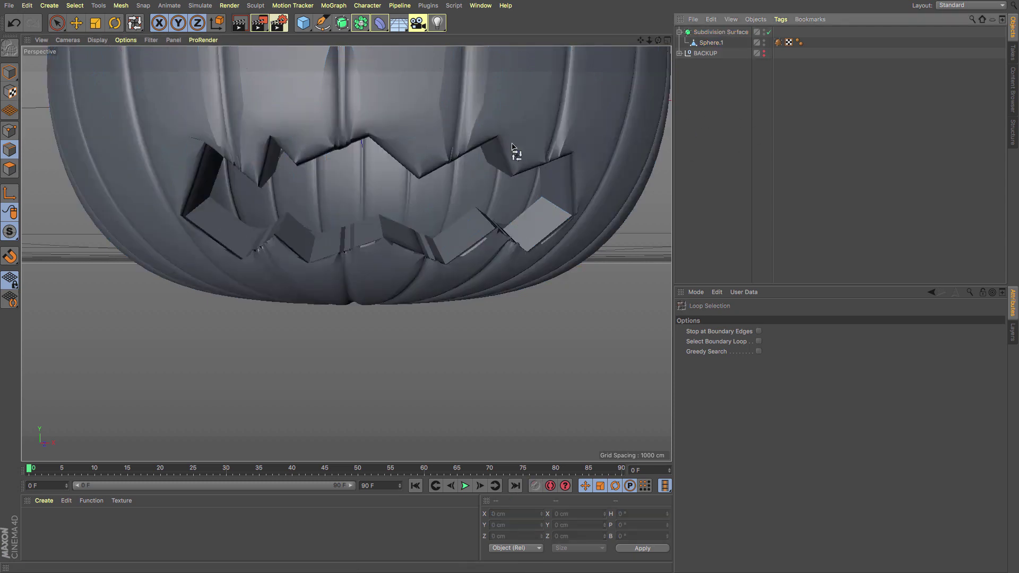
pyautogui.scroll(3, 513, 146)
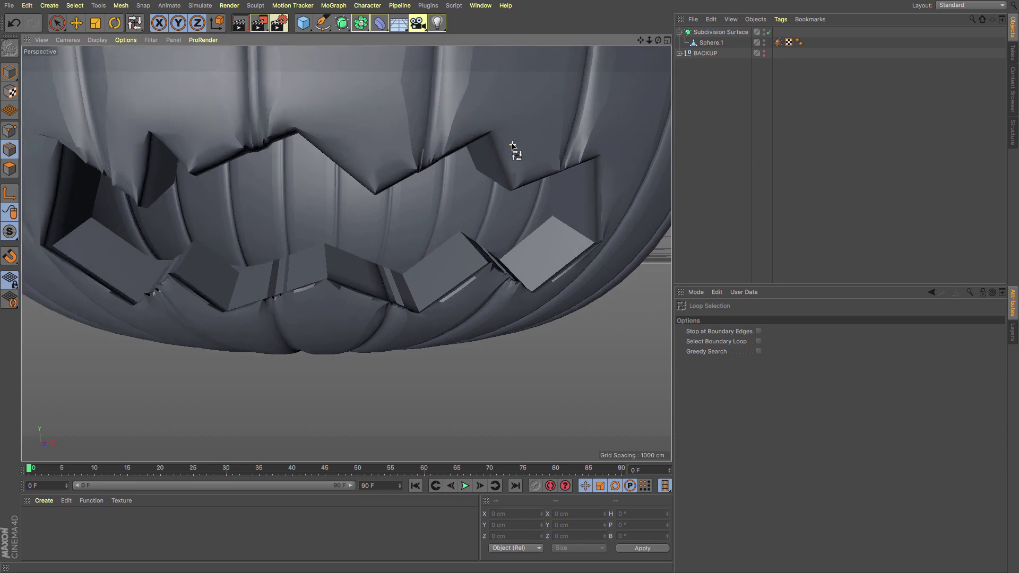
pyautogui.click(10, 169)
pyautogui.click(713, 44)
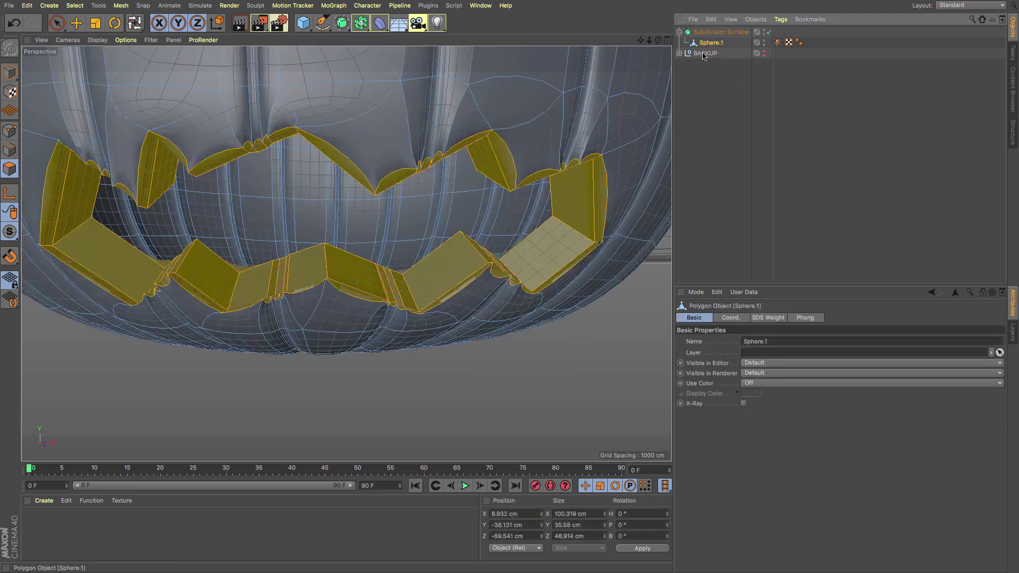
pyautogui.click(598, 242)
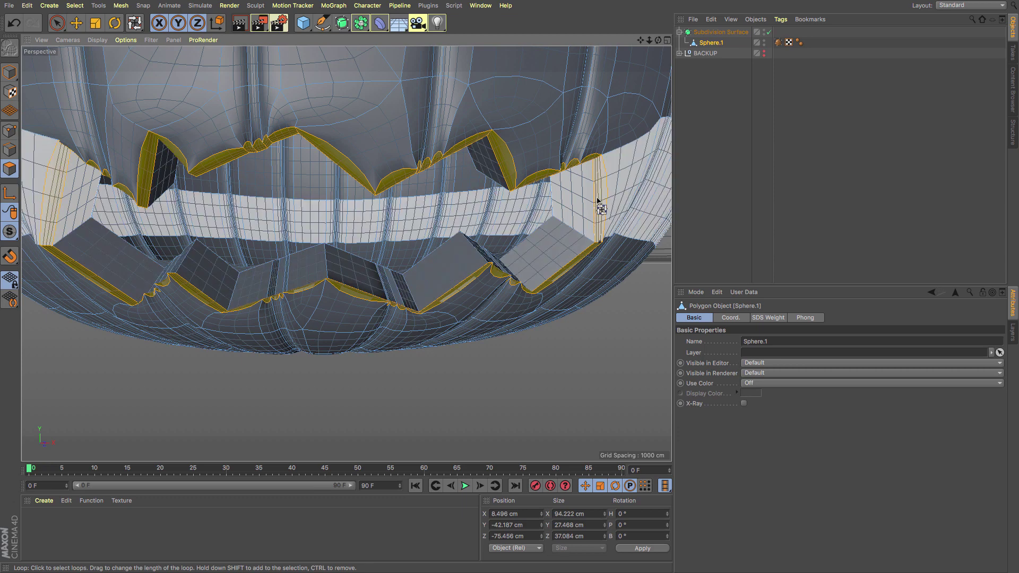
pyautogui.press('u')
pyautogui.press('o')
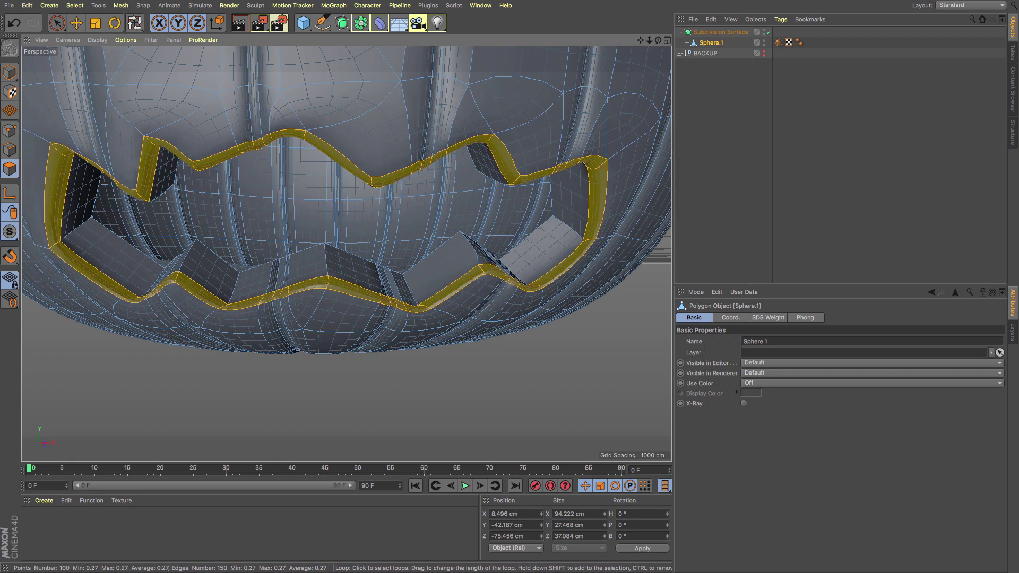
# Adjust the subdivision weights of the edge loops along the inner and outer sides of the mouth's rim
pyautogui.click(10, 149)
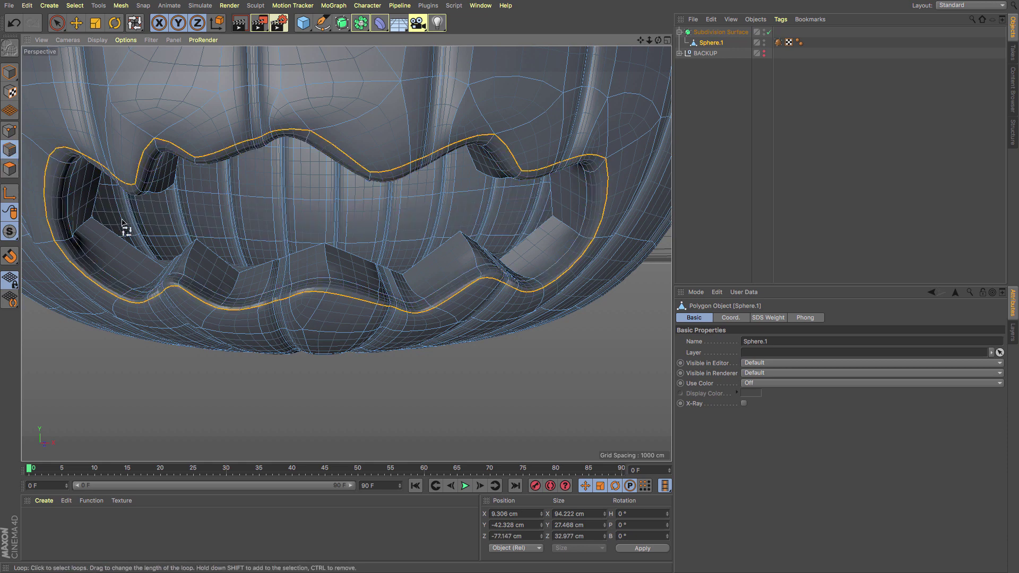
pyautogui.click(303, 287)
pyautogui.press('.')
pyautogui.moveTo(303, 287); pyautogui.dragTo(325, 288)
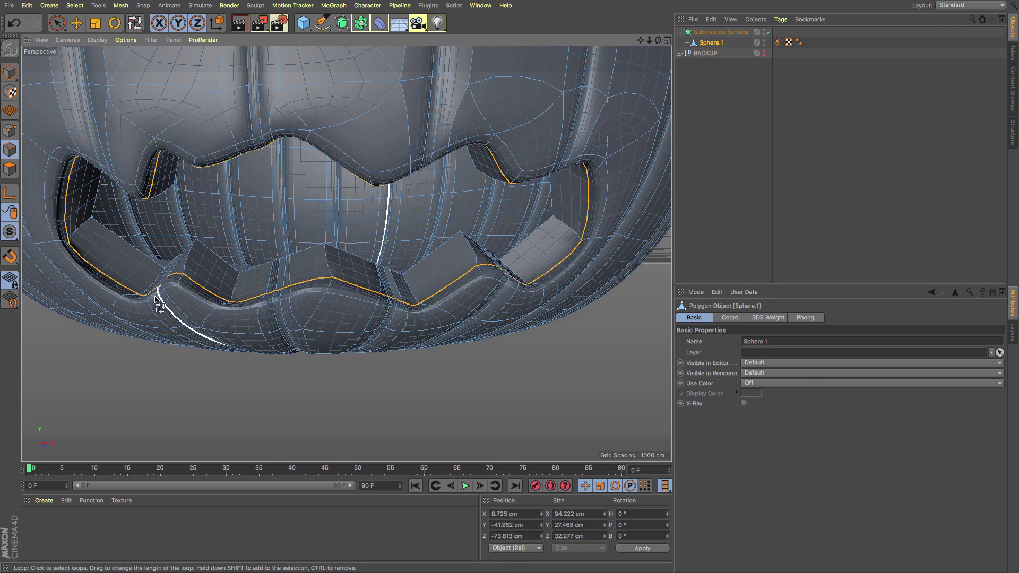
pyautogui.click(141, 309)
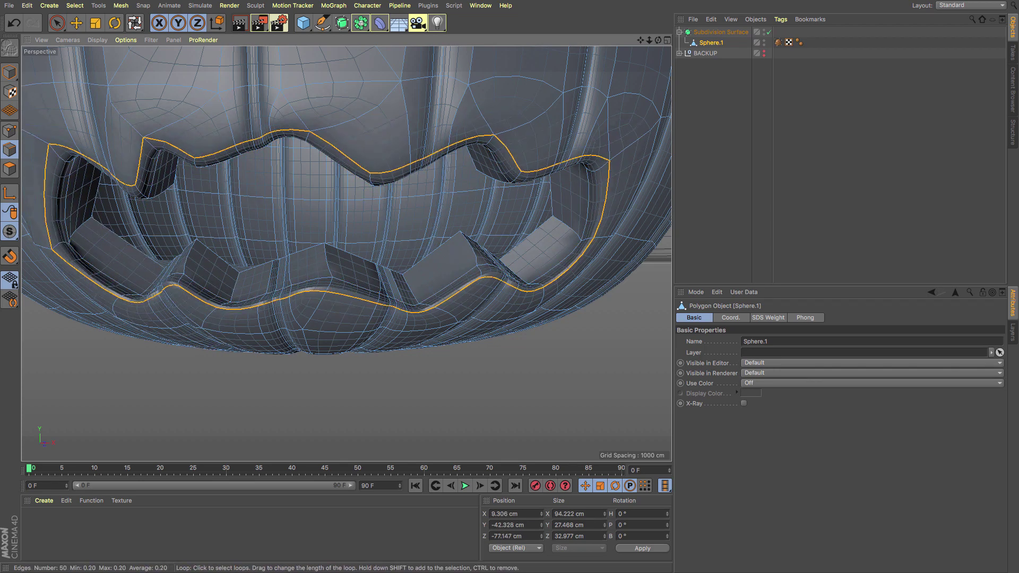
pyautogui.moveTo(152, 310)
pyautogui.mouseDown()
pyautogui.moveTo(192, 309)
pyautogui.moveTo(154, 309)
pyautogui.mouseUp()
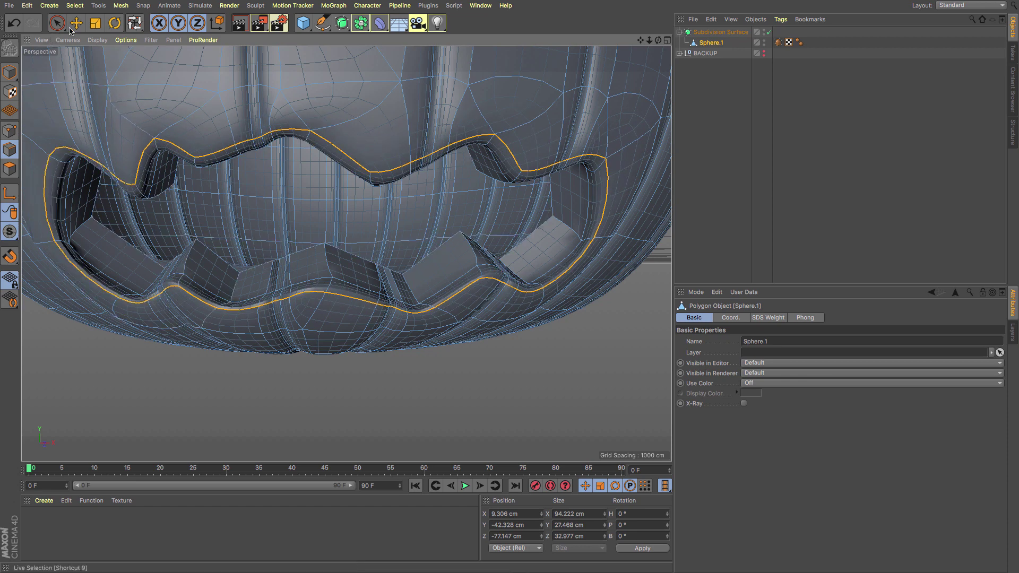
# Select the ring of short edges running through the thickness of the mouth opening and raise their subdivision weight to sharpen the rim
pyautogui.press('e')
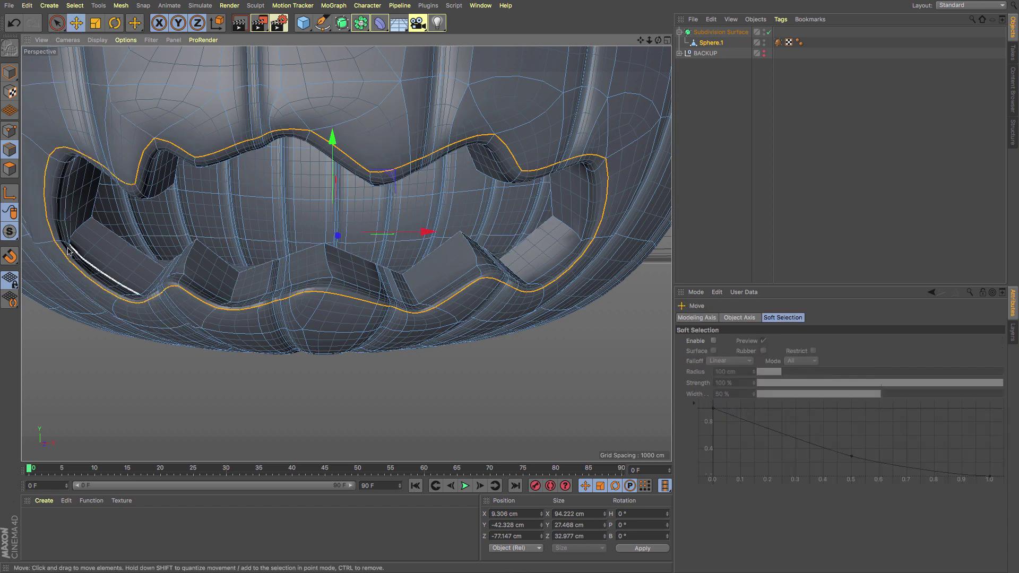
pyautogui.moveTo(371, 319)
pyautogui.keyDown('alt'); pyautogui.mouseDown()
pyautogui.moveTo(373, 330)
pyautogui.moveTo(451, 324)
pyautogui.moveTo(419, 266)
pyautogui.moveTo(314, 311)
pyautogui.moveTo(266, 351)
pyautogui.moveTo(273, 308)
pyautogui.moveTo(392, 310)
pyautogui.moveTo(431, 258)
pyautogui.mouseUp(); pyautogui.keyUp('alt')
pyautogui.click(467, 123)
pyautogui.press('u')
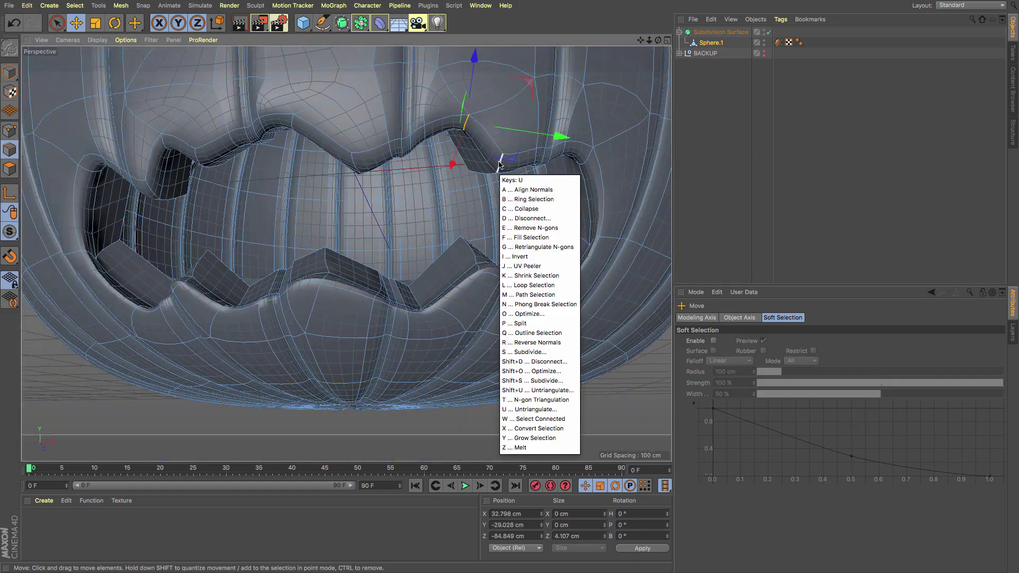
pyautogui.press('b')
pyautogui.click(500, 163)
# Adjust the subdivision weights of the edges just below and beside the mouth opening, and clear the selection
pyautogui.press('e')
pyautogui.click(217, 326)
pyautogui.click(413, 324)
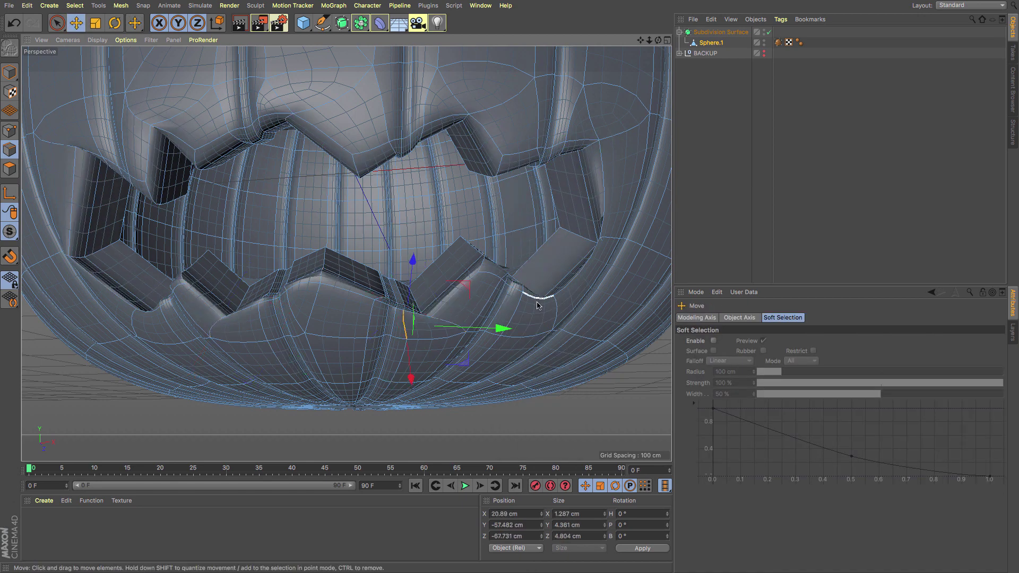
pyautogui.click(615, 241)
pyautogui.scroll(-5, 620, 102)
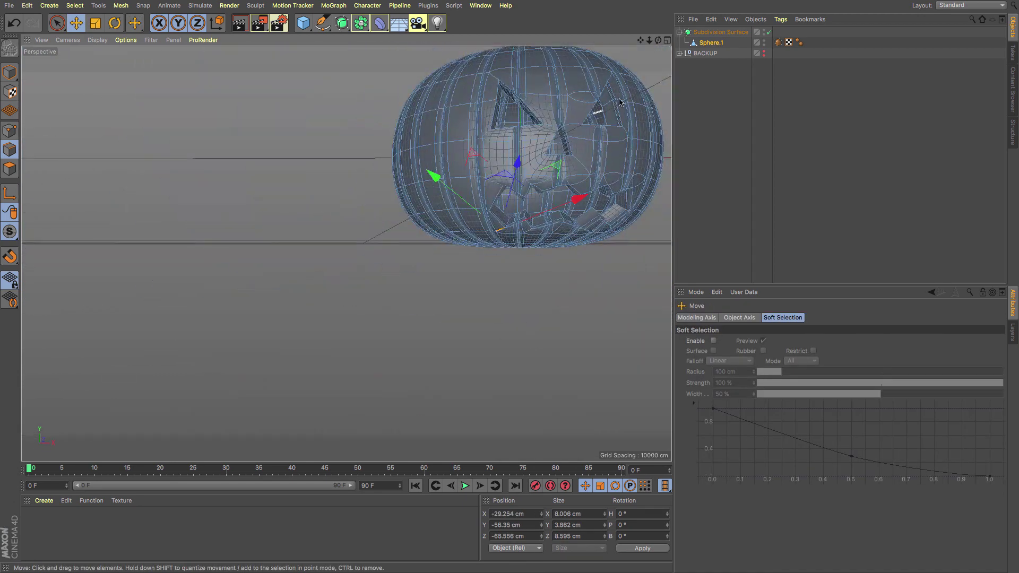
pyautogui.moveTo(640, 43); pyautogui.dragTo(491, 109)
pyautogui.click(723, 99)
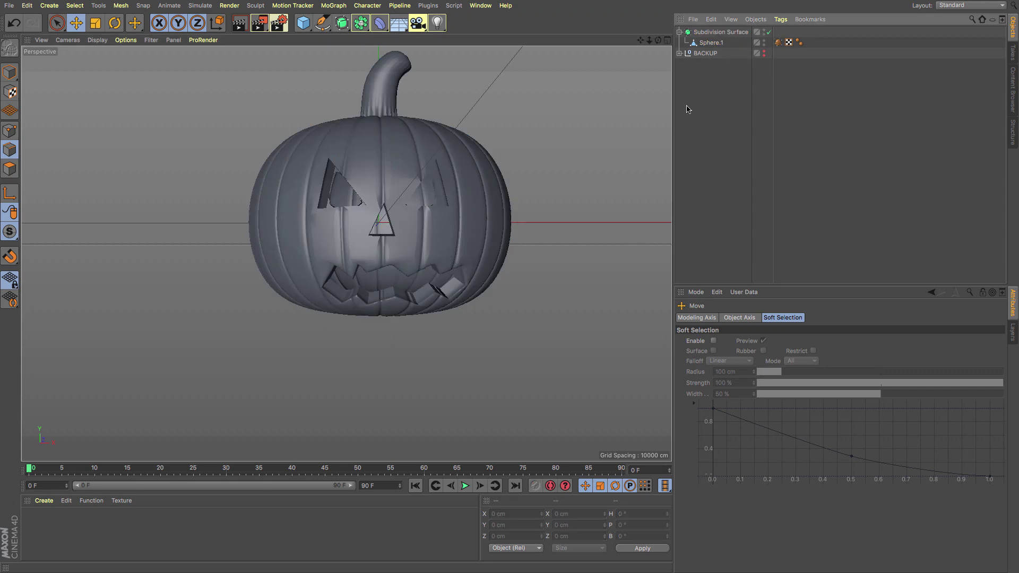
# From inside the pumpkin, loop-select the edges around the inner rim of one eye opening on Sphere.1
pyautogui.keyDown('alt'); pyautogui.moveTo(465, 208); pyautogui.dragTo(172, 185); pyautogui.keyUp('alt')
pyautogui.scroll(10, 358, 189)
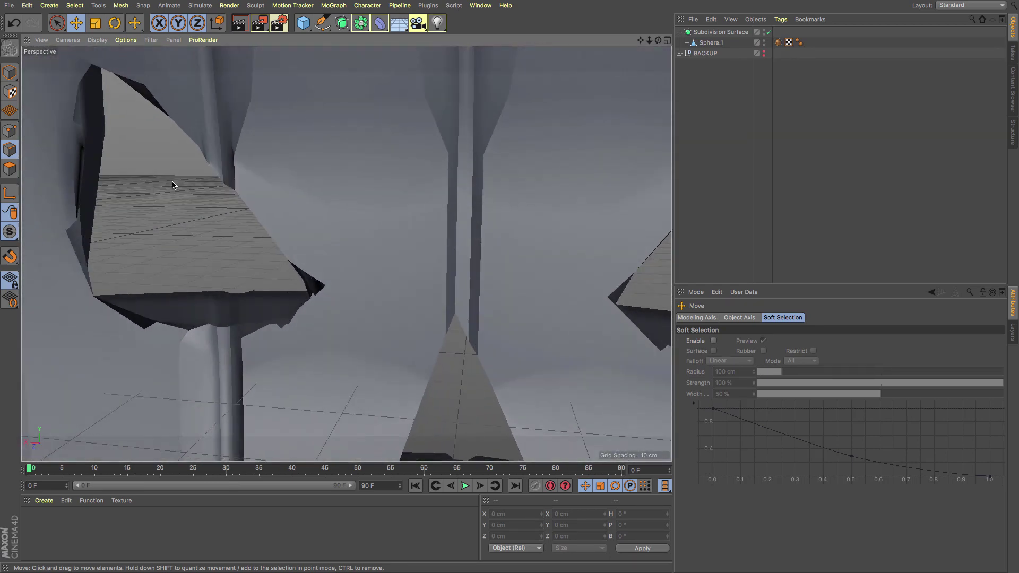
pyautogui.click(708, 43)
pyautogui.scroll(-2, 408, 216)
pyautogui.press('u')
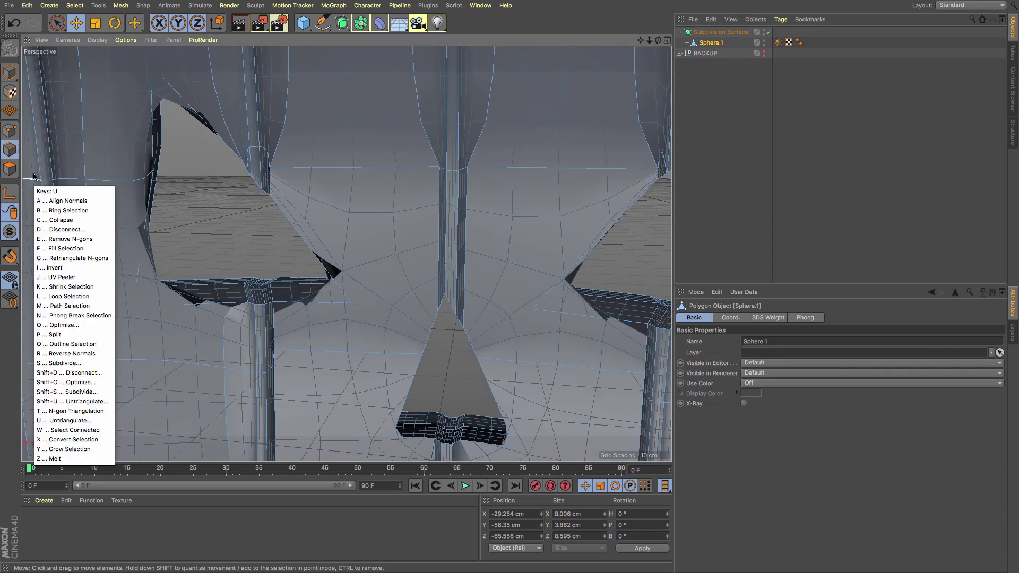
pyautogui.press('l')
pyautogui.click(283, 256)
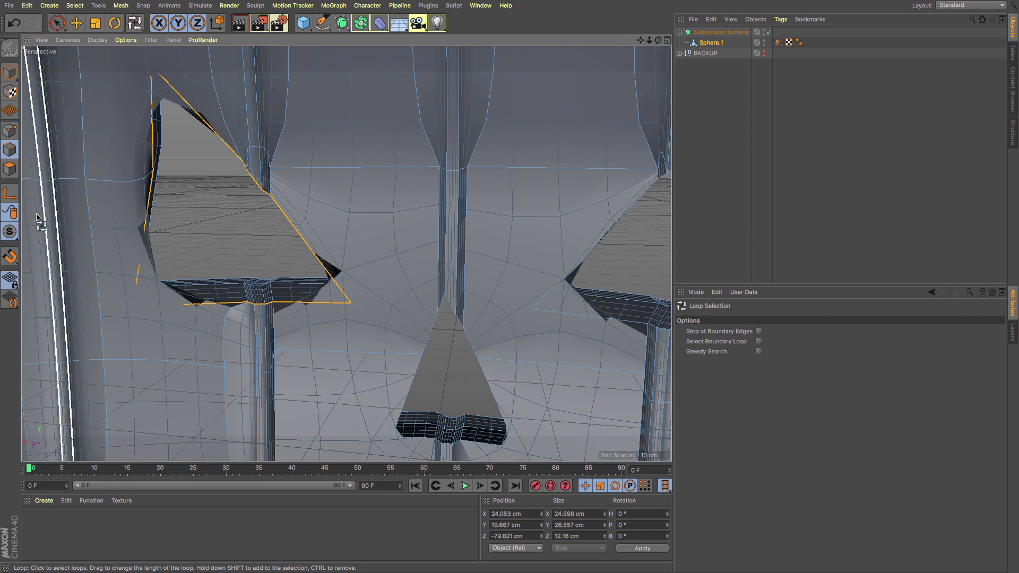
# Use Line Cut to add a support edge from the eye's inner lower corner to the vertex on the neighbouring rib
pyautogui.press('m')
pyautogui.press('k')
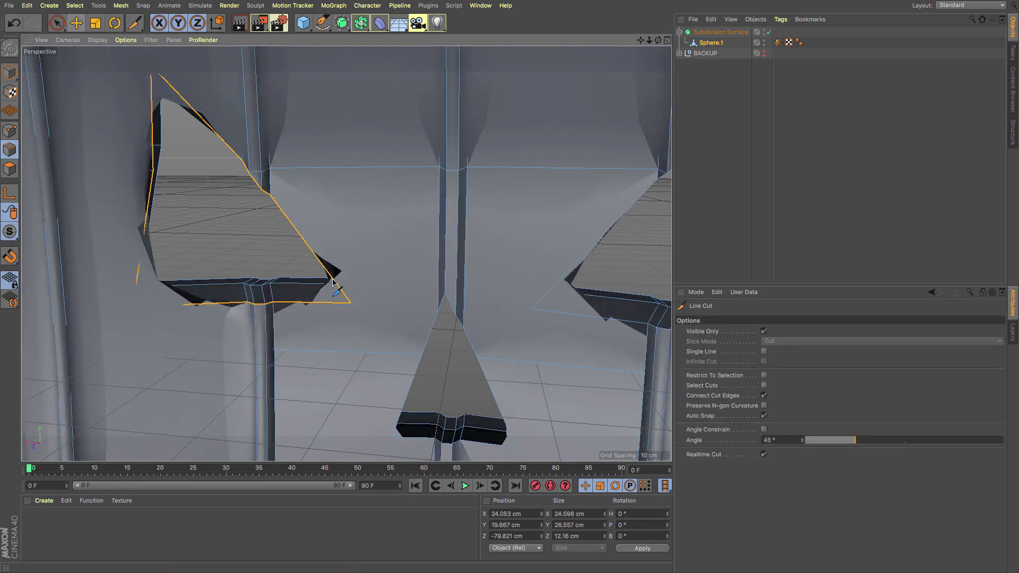
pyautogui.click(351, 304)
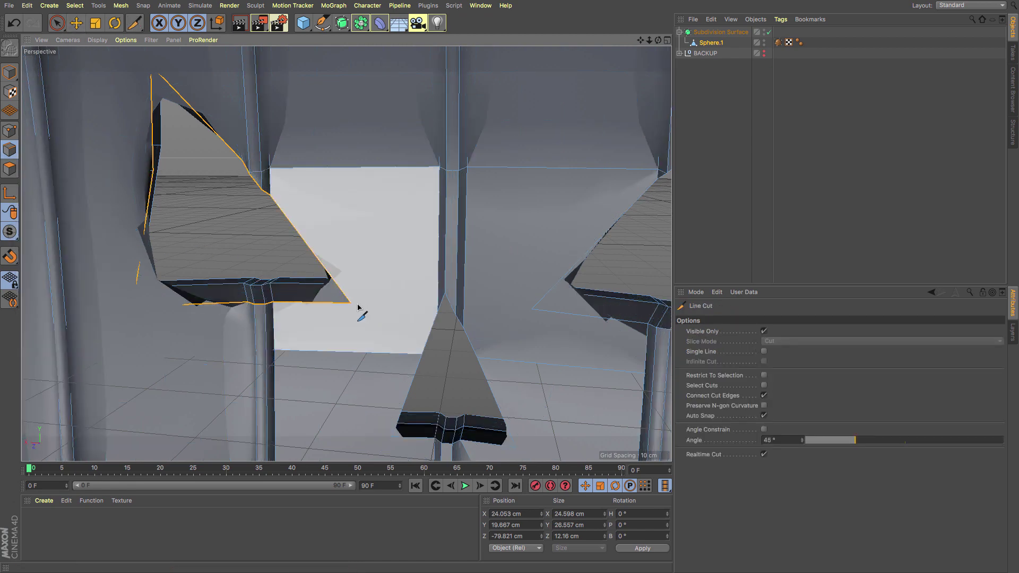
pyautogui.click(424, 360)
pyautogui.press('Escape')
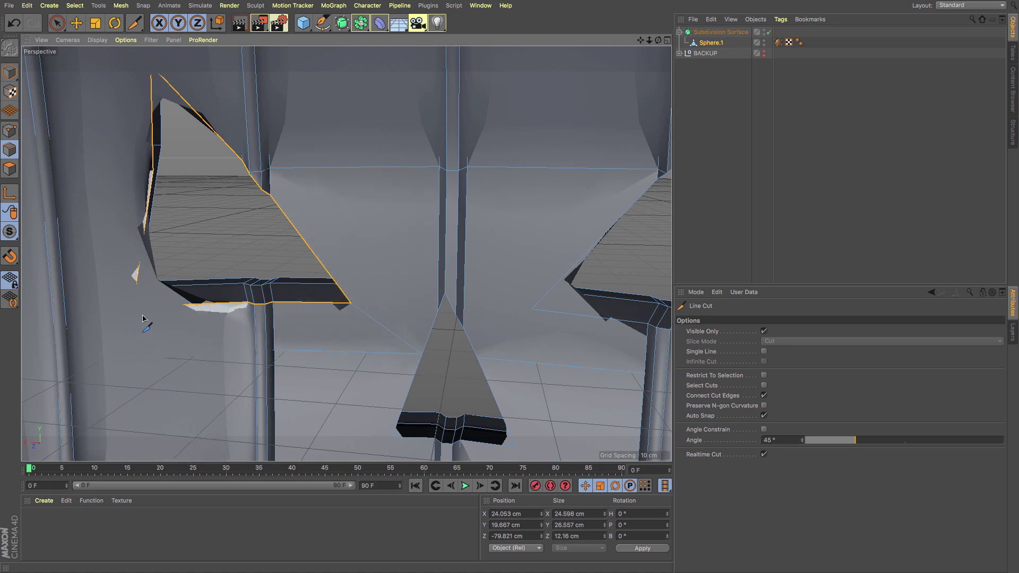
# Turn off the subdivision display and cut support edges from the inner corners of the eye, nose and mouth openings to surrounding vertices
pyautogui.click(770, 33)
pyautogui.click(10, 169)
pyautogui.keyDown('alt'); pyautogui.moveTo(313, 63); pyautogui.dragTo(397, 155, button='middle'); pyautogui.keyUp('alt')
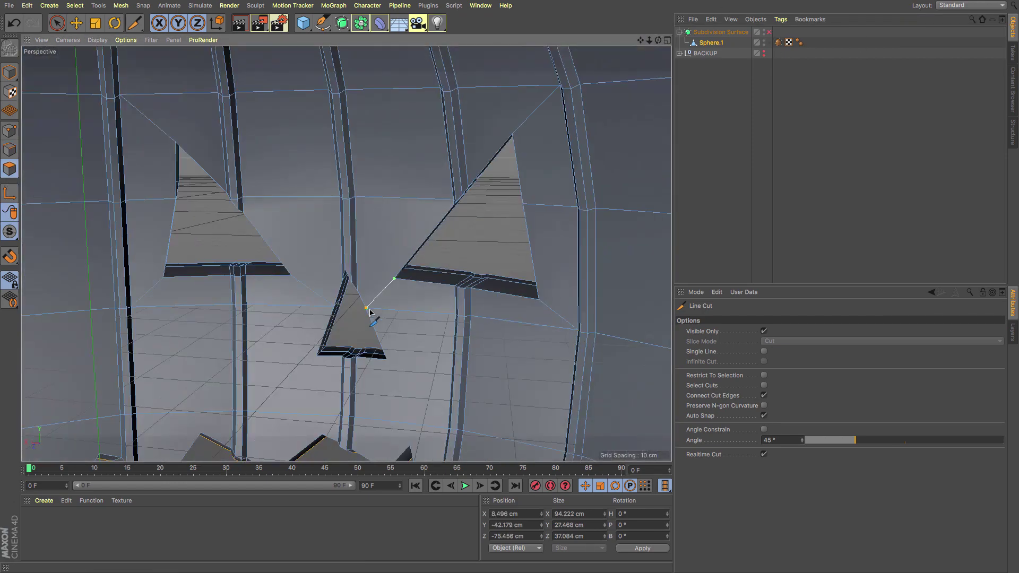
pyautogui.scroll(3, 323, 278)
pyautogui.scroll(-2, 429, 296)
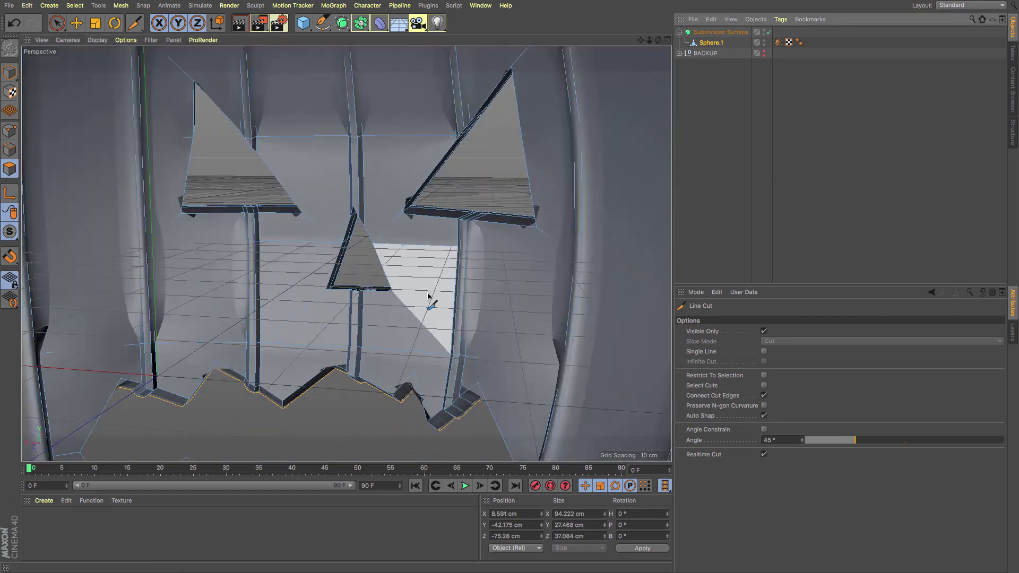
pyautogui.scroll(3, 428, 296)
pyautogui.keyDown('alt'); pyautogui.moveTo(229, 374); pyautogui.dragTo(280, 96, button='middle'); pyautogui.keyUp('alt')
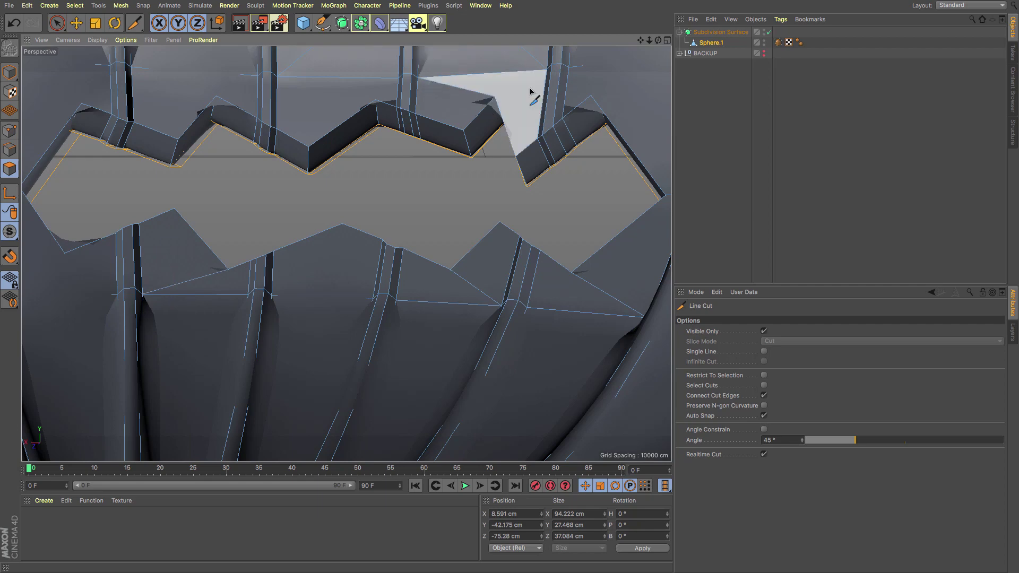
pyautogui.keyDown('alt'); pyautogui.moveTo(81, 260); pyautogui.dragTo(278, 228, button='middle'); pyautogui.keyUp('alt')
pyautogui.keyDown('alt'); pyautogui.moveTo(508, 263); pyautogui.dragTo(178, 234); pyautogui.keyUp('alt')
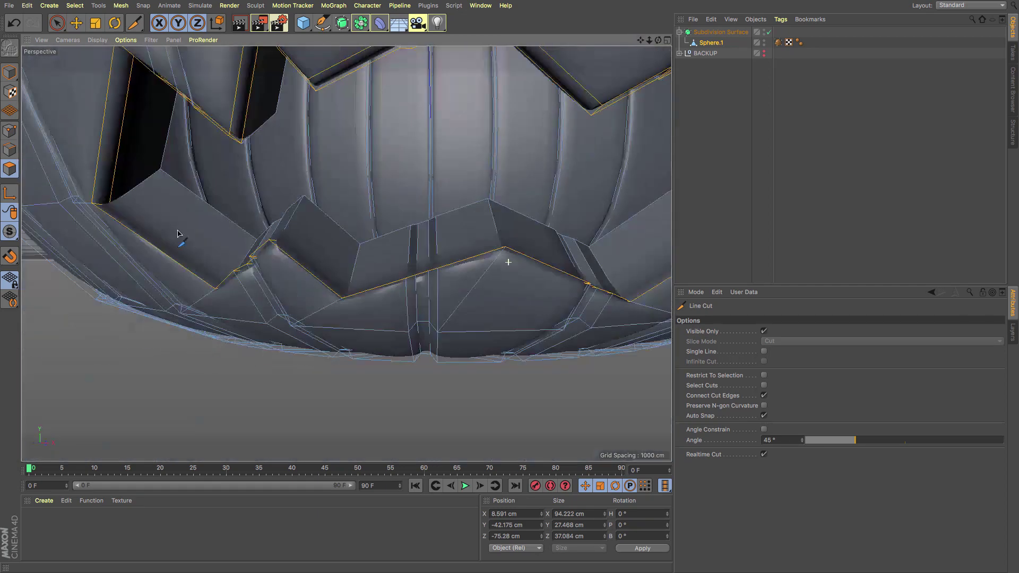
# Frame the whole pumpkin in Model mode and inspect the smoothed face openings from the front
pyautogui.press('h')
pyautogui.click(709, 42)
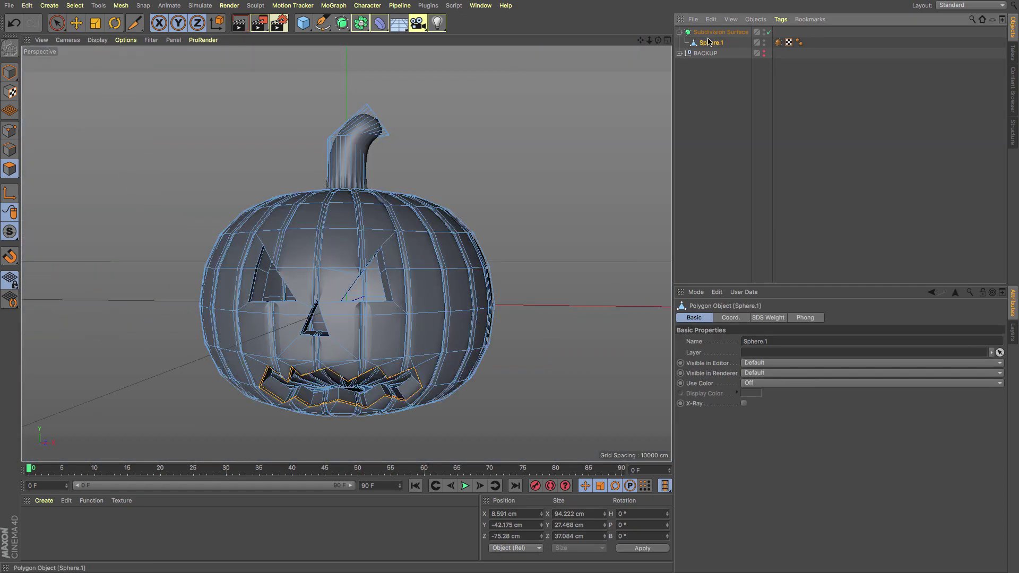
pyautogui.click(16, 74)
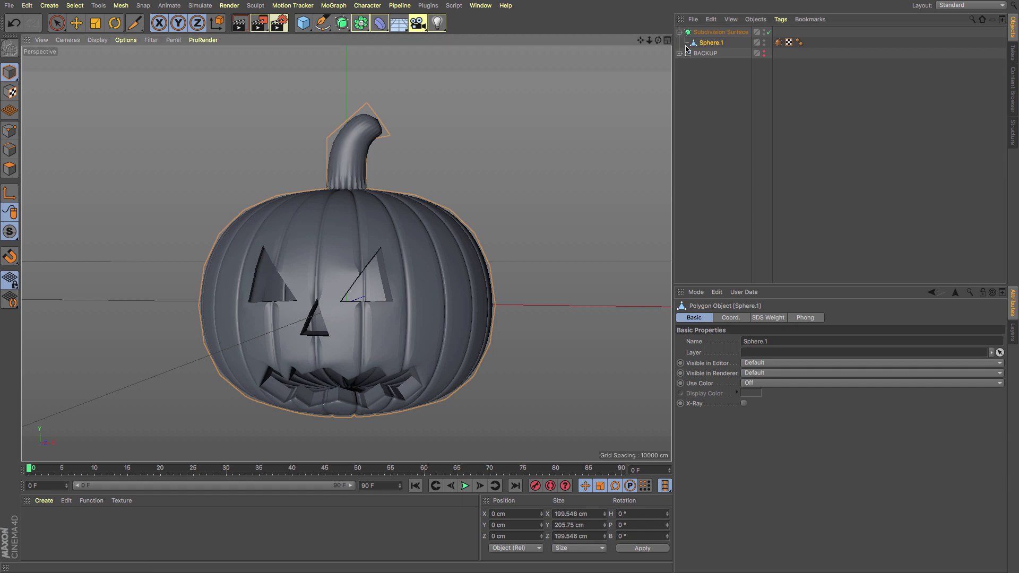
pyautogui.keyDown('alt'); pyautogui.moveTo(339, 236); pyautogui.dragTo(346, 254); pyautogui.keyUp('alt')
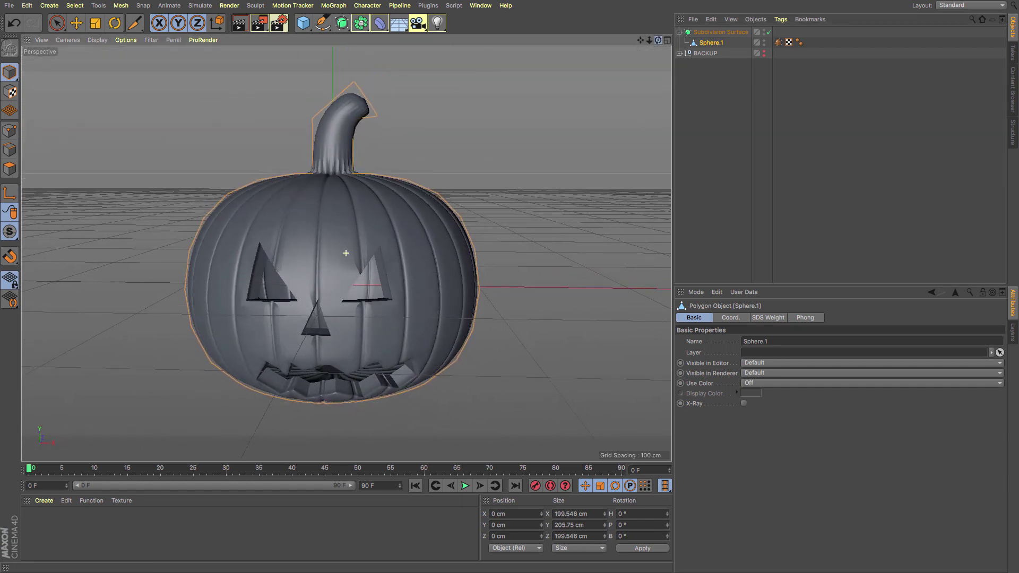
pyautogui.moveTo(649, 41)
pyautogui.mouseDown()
pyautogui.moveTo(346, 254)
pyautogui.moveTo(638, 43)
pyautogui.mouseUp()
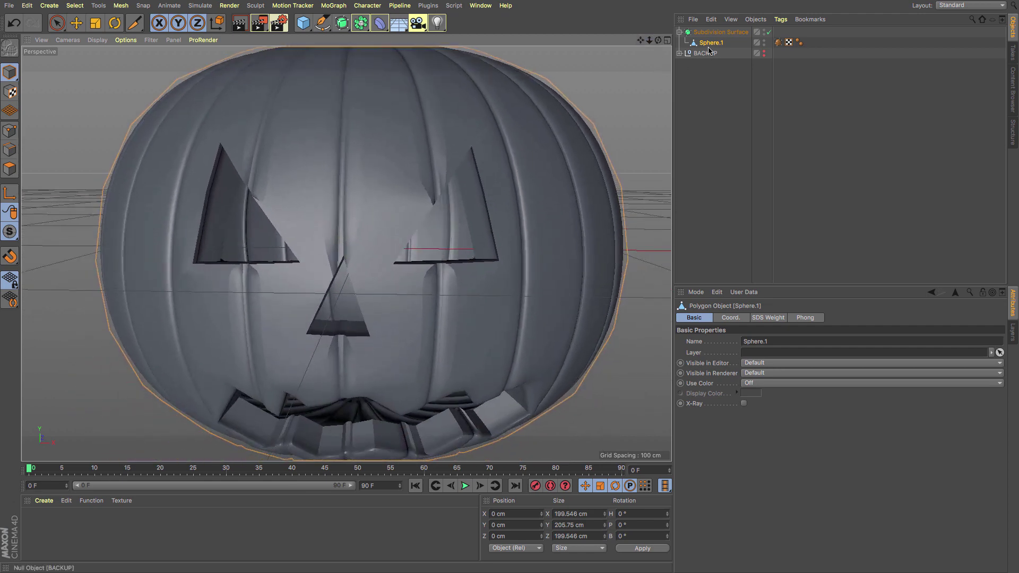
# Try to adjust the subdivision weight of the rib edges directly below both eyes
pyautogui.click(10, 150)
pyautogui.click(77, 23)
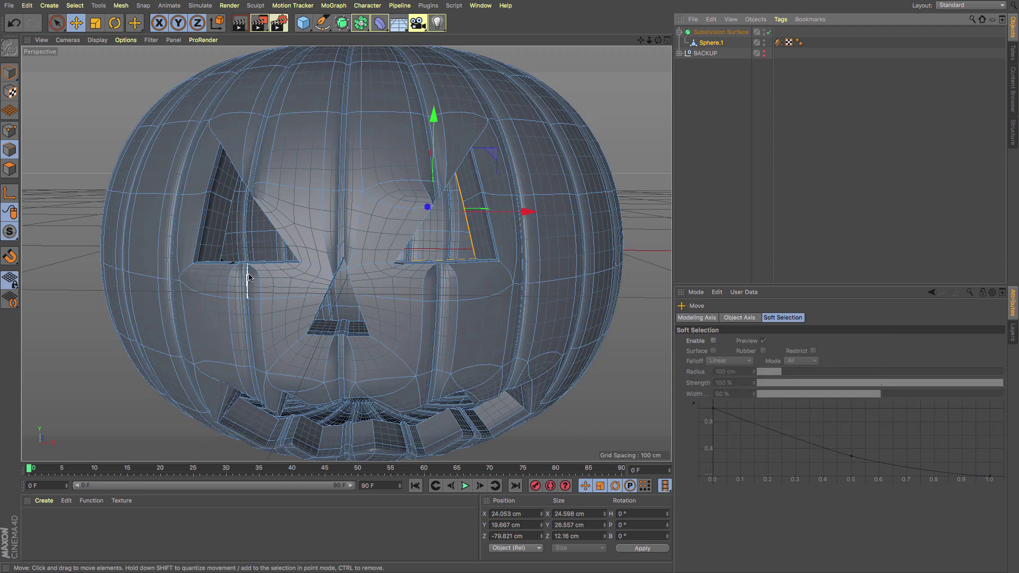
pyautogui.click(255, 278)
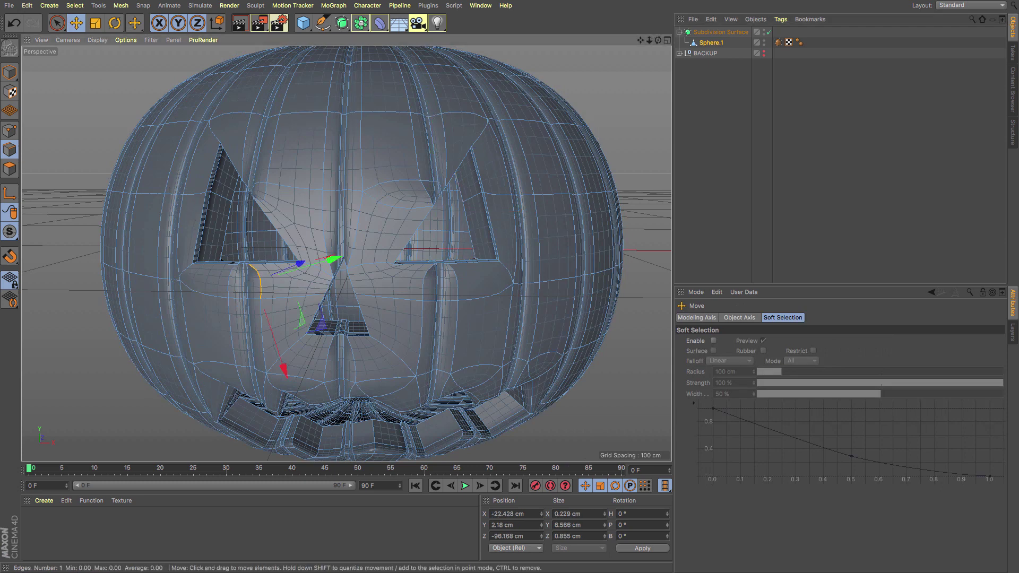
pyautogui.click(452, 280)
pyautogui.click(708, 206)
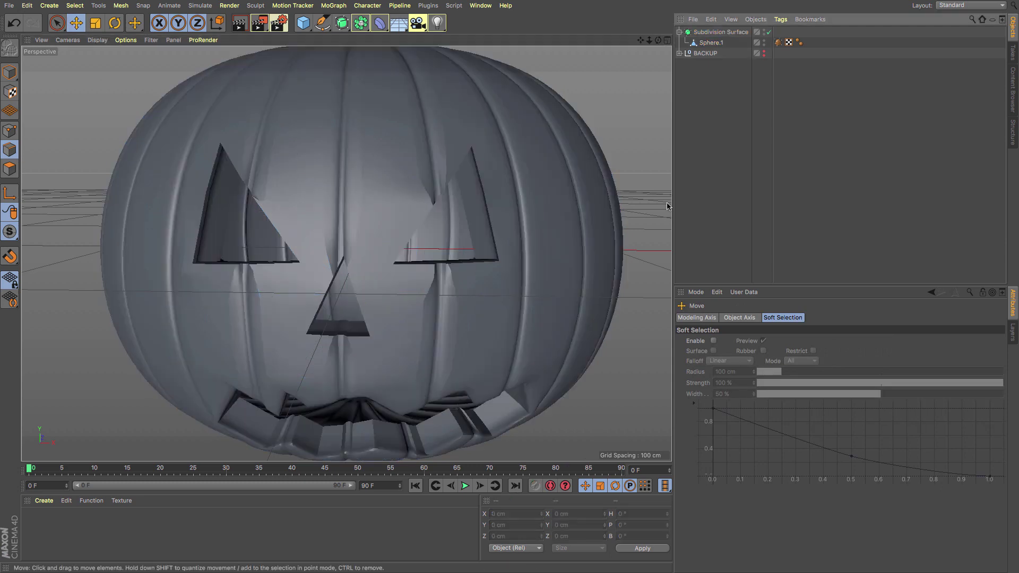
# Undo the subdivision weight changes on the rib edges below the eyes
pyautogui.hotkey('ctrl', 'z')
pyautogui.hotkey('ctrl', 'z')
pyautogui.hotkey('ctrl', 'z')
pyautogui.hotkey('ctrl', 'z')
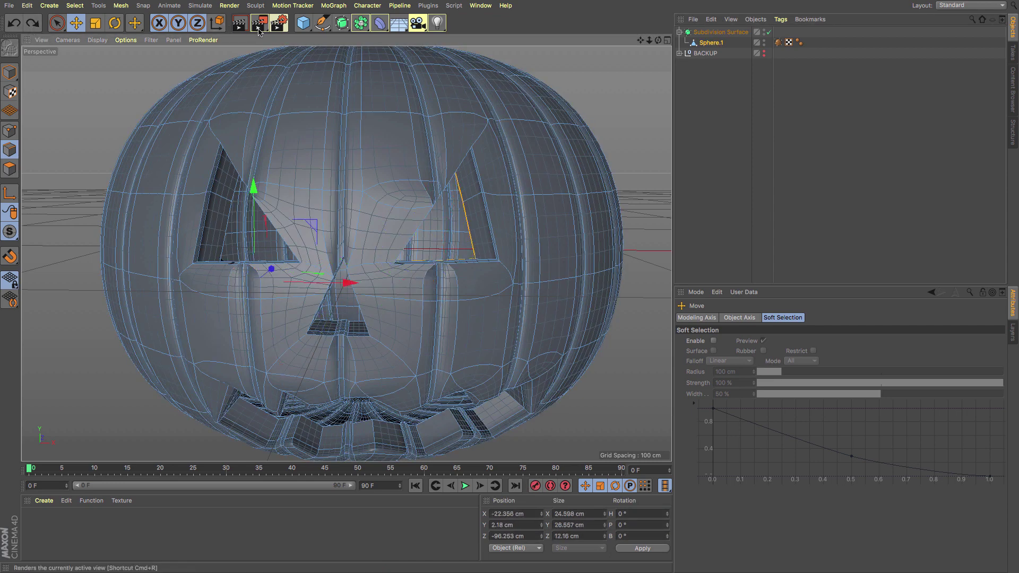
# Render the whole unselected pumpkin to the Picture Viewer, check the image and close the viewer
pyautogui.scroll(-2, 619, 173)
pyautogui.scroll(-3, 631, 155)
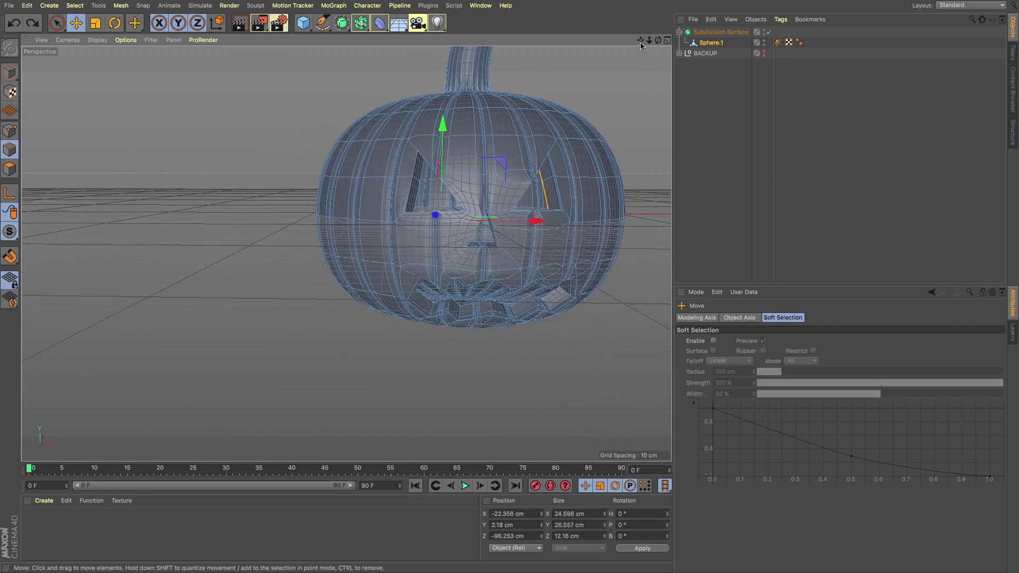
pyautogui.moveTo(640, 40); pyautogui.dragTo(673, 79)
pyautogui.click(678, 80)
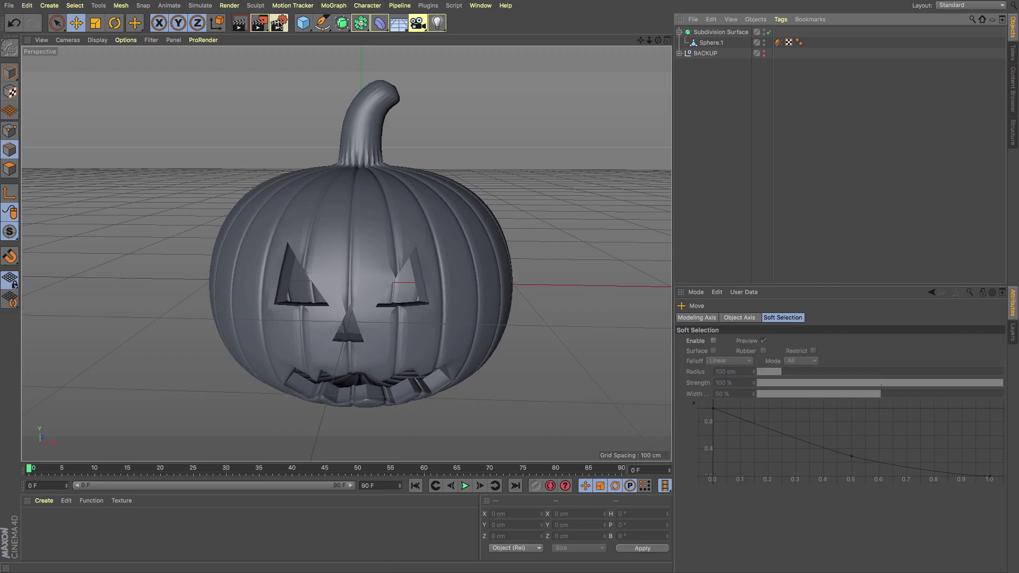
pyautogui.click(260, 23)
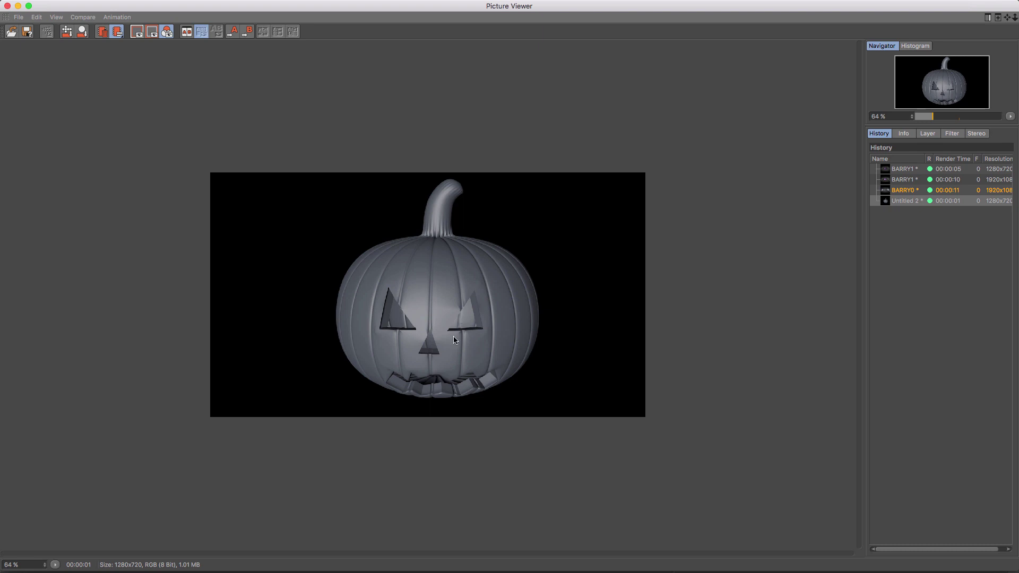
pyautogui.click(7, 7)
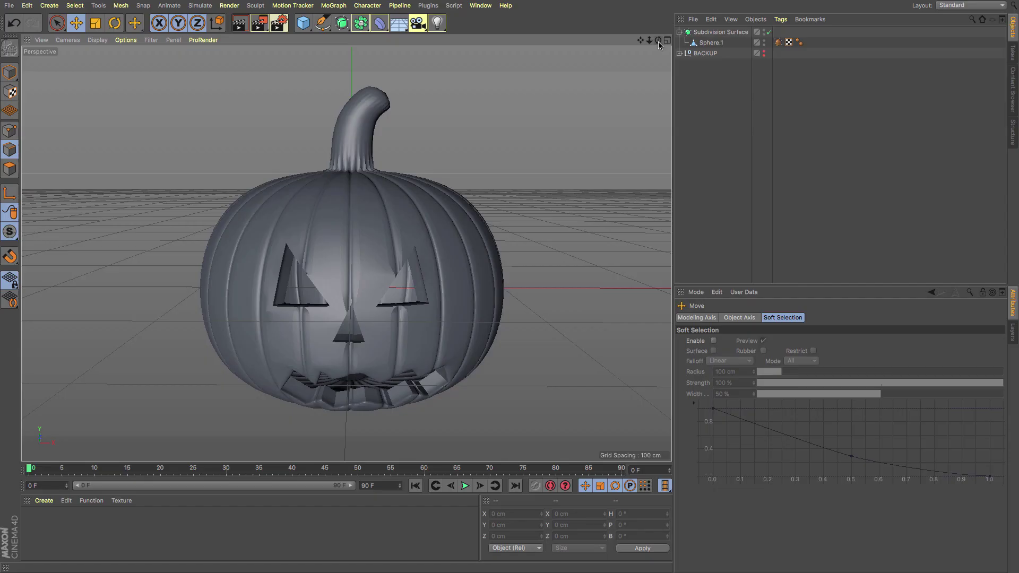